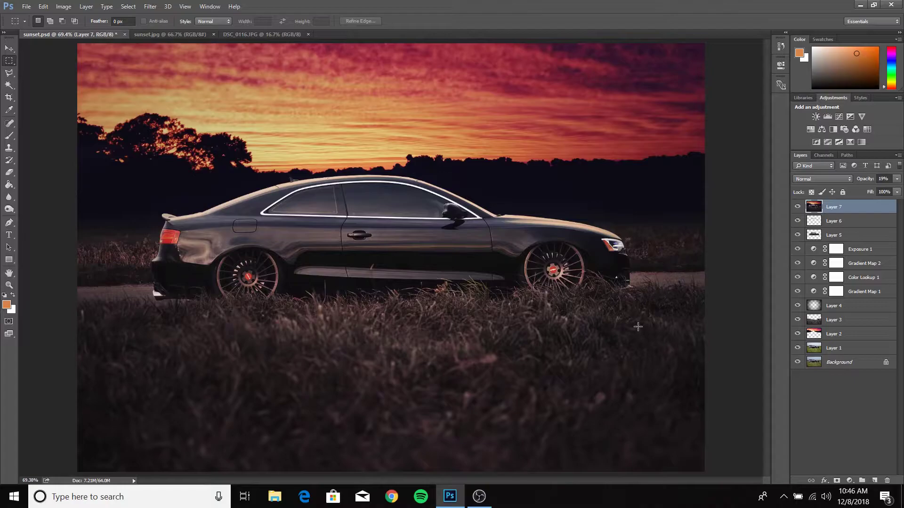
Hide every layer above the Background in sunset.psd to view the original photo, and switch to the DSC_0116.JPG document.
left_click_drag(796, 207, 799, 349)
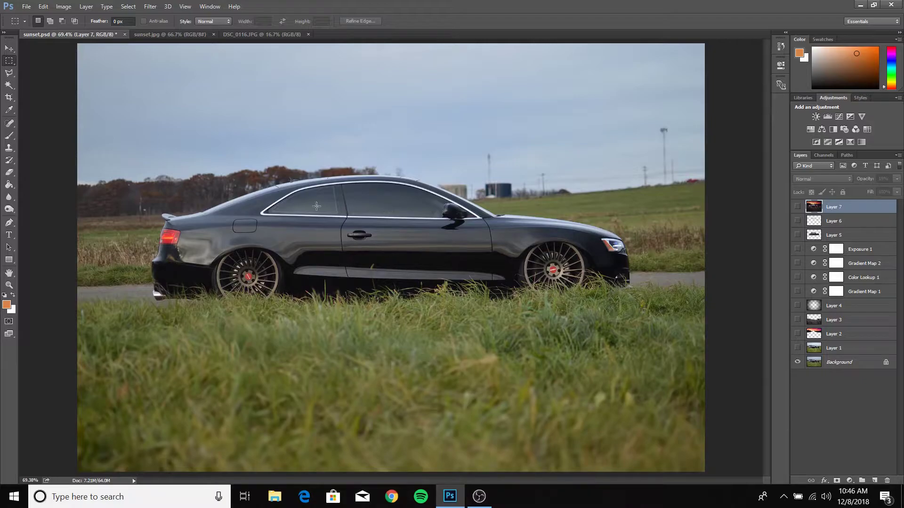
left_click(241, 32)
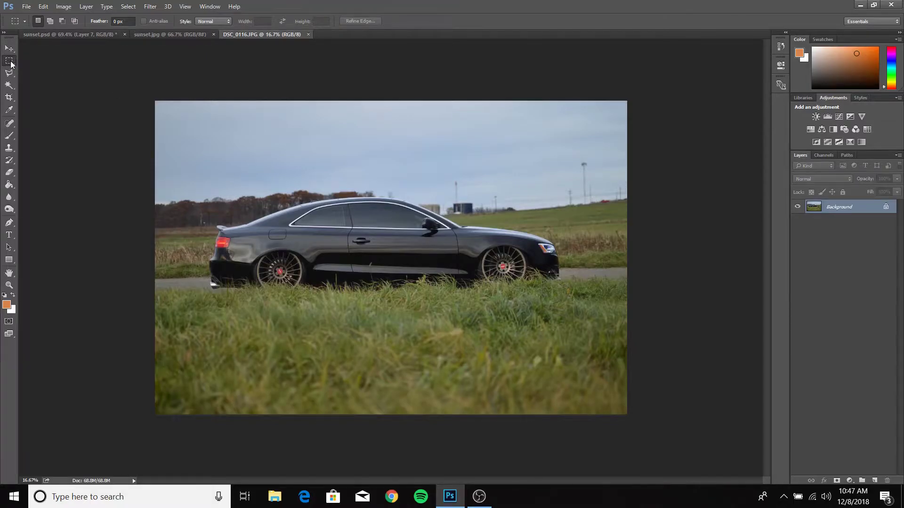
Copy the full-height strip behind the car's rear bumper to a new layer and move it against the front bumper.
left_click_drag(156, 102, 208, 441)
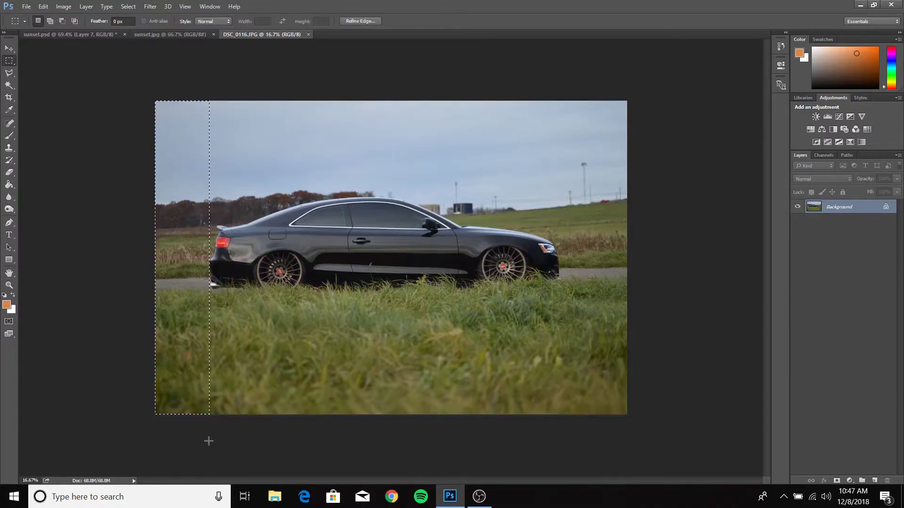
key("ctrl+j")
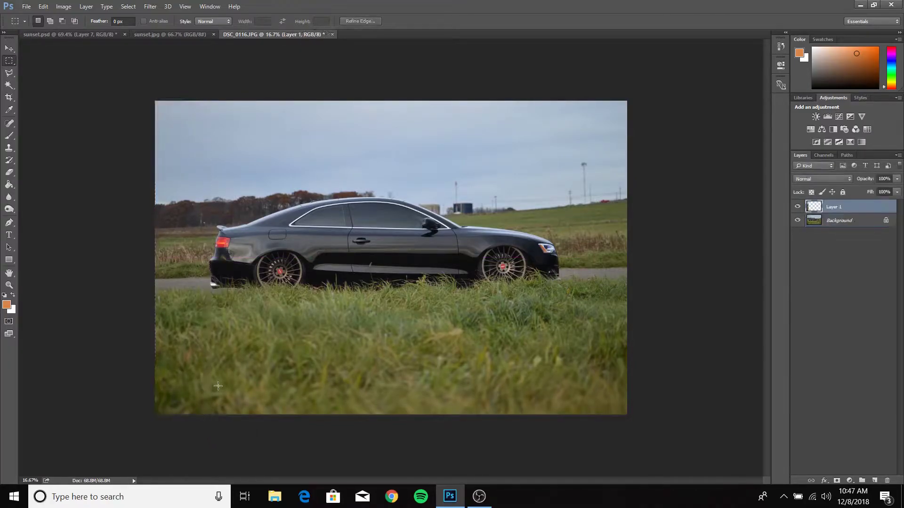
left_click(9, 49)
left_click_drag(164, 242, 577, 278)
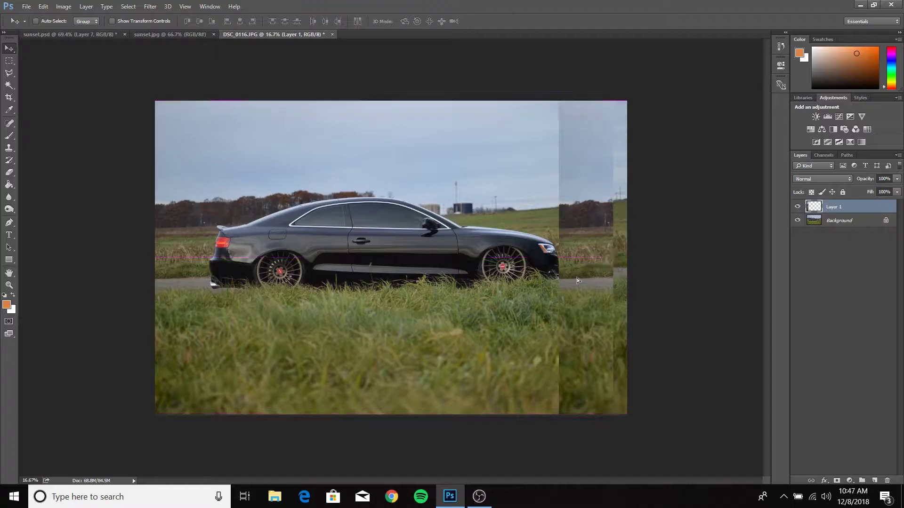
Crop the image's right side to the copied strip's outer edge, 19.453 in wide, and delete the strip layer.
left_click(10, 99)
left_click_drag(630, 256, 620, 257)
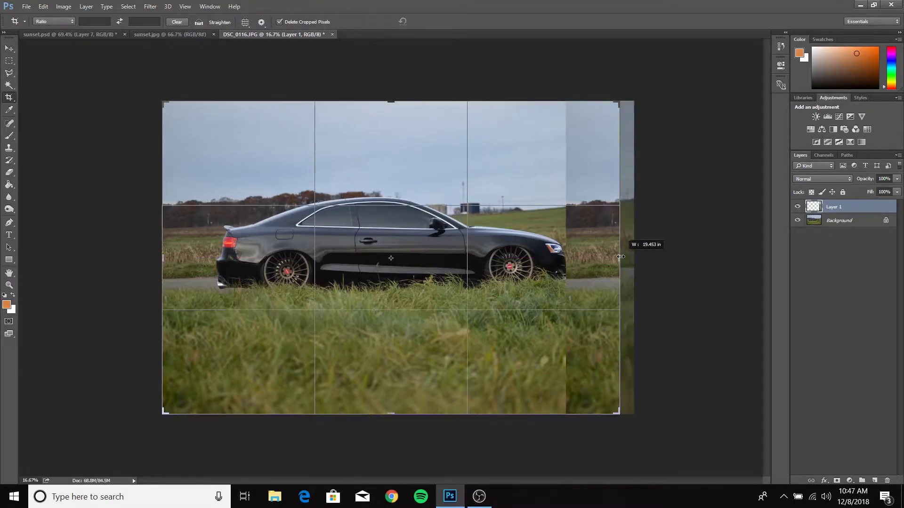
key("Return")
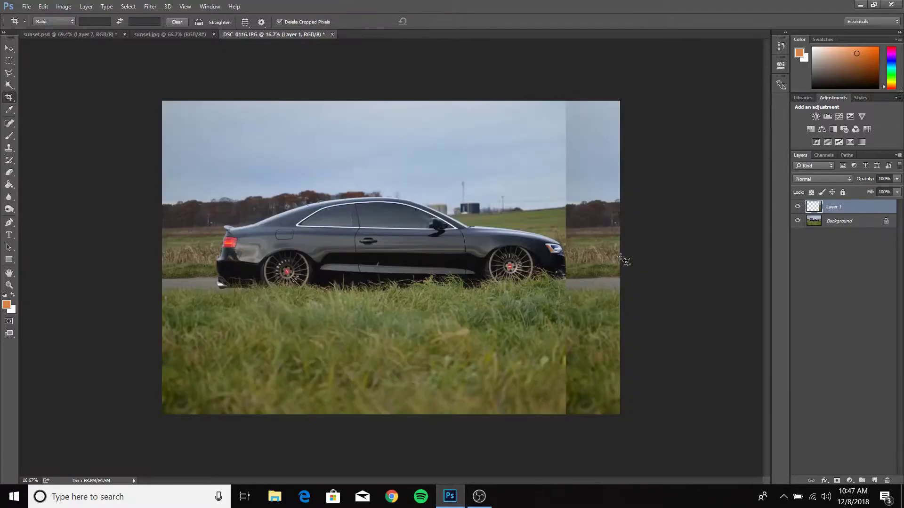
left_click(885, 481)
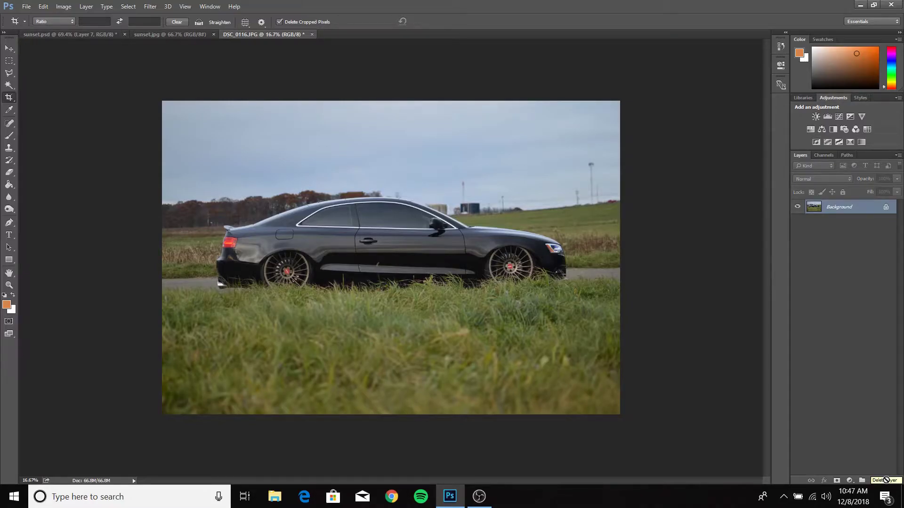
Duplicate the background layer, apply Auto Color, Auto Contrast and Auto Tone to the copy, and compare it with the original.
key("ctrl+z")
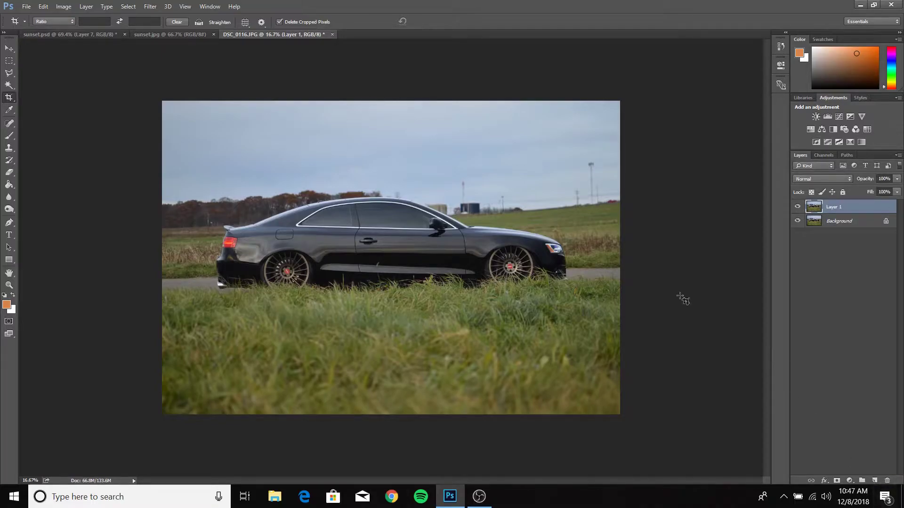
left_click(66, 8)
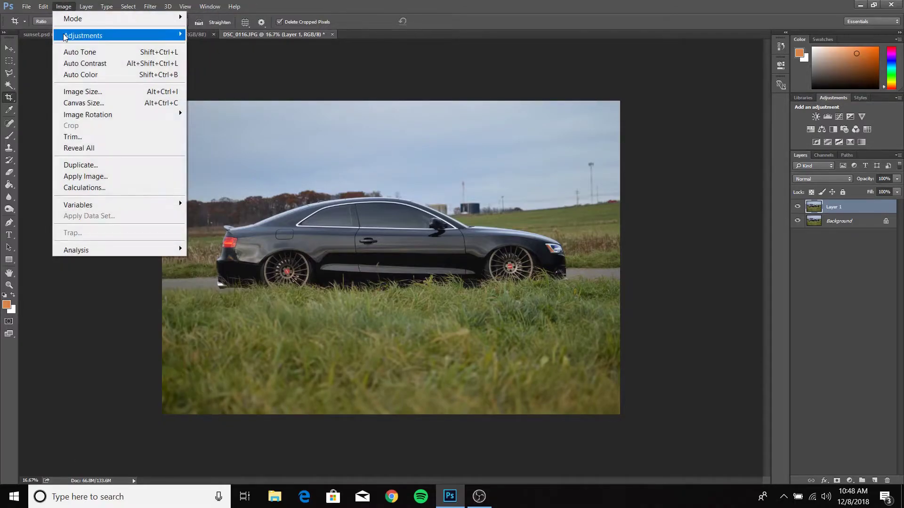
mouse_move(57, 40)
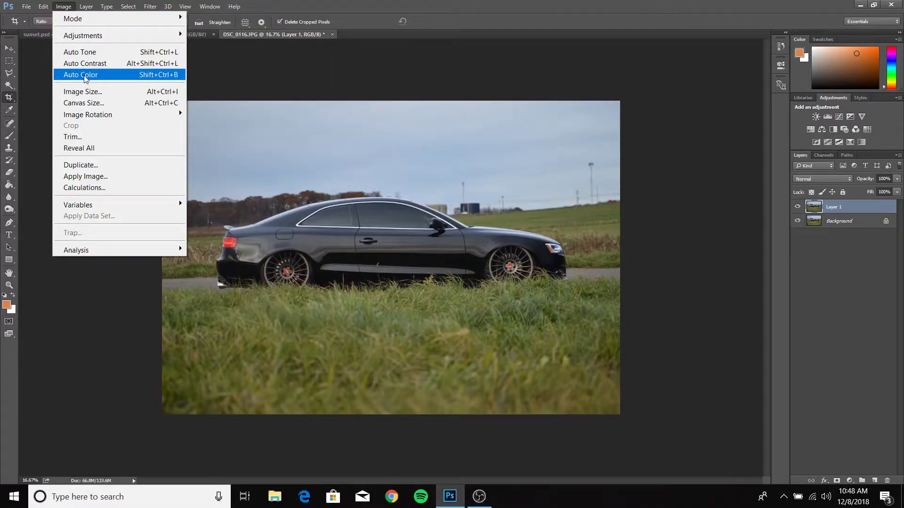
left_click(85, 76)
left_click(63, 7)
left_click(80, 64)
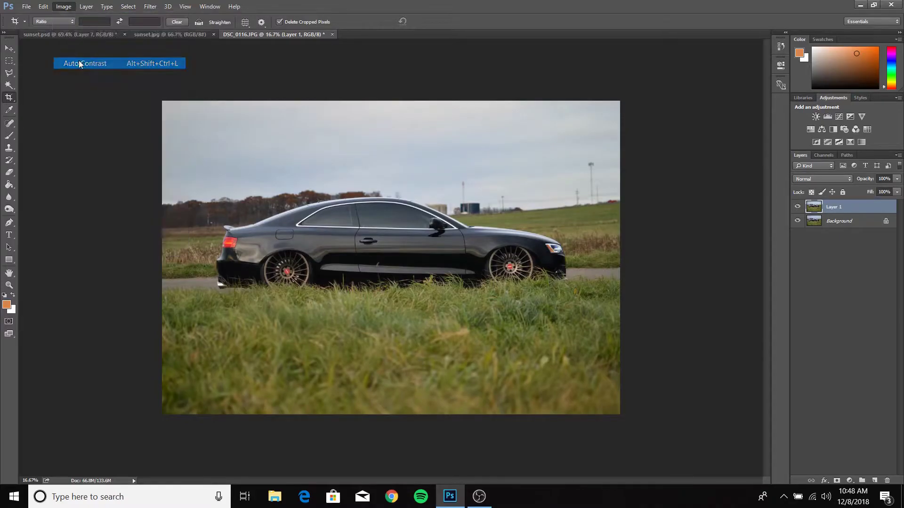
left_click(64, 6)
left_click(84, 53)
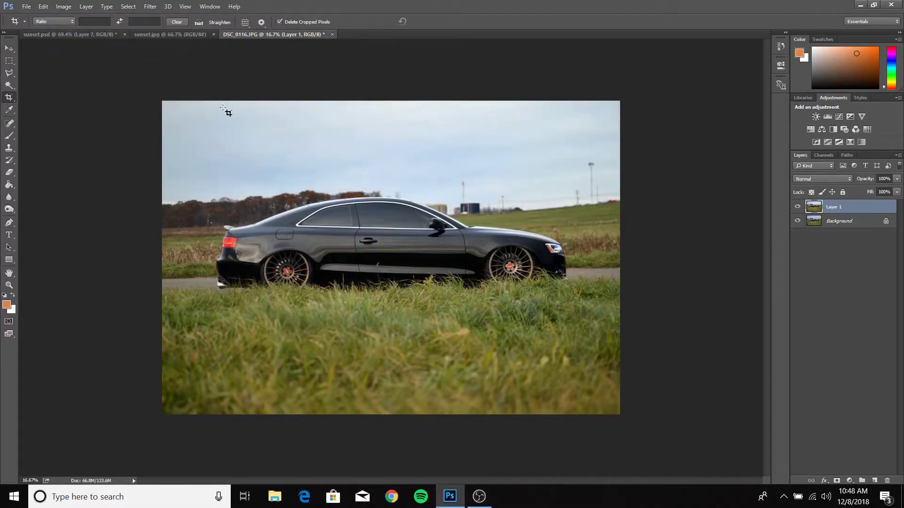
left_click(797, 207)
left_click(797, 207)
Show and select Layer 2 in sunset.psd to examine how the sunset sky sits behind the car.
left_click(9, 64)
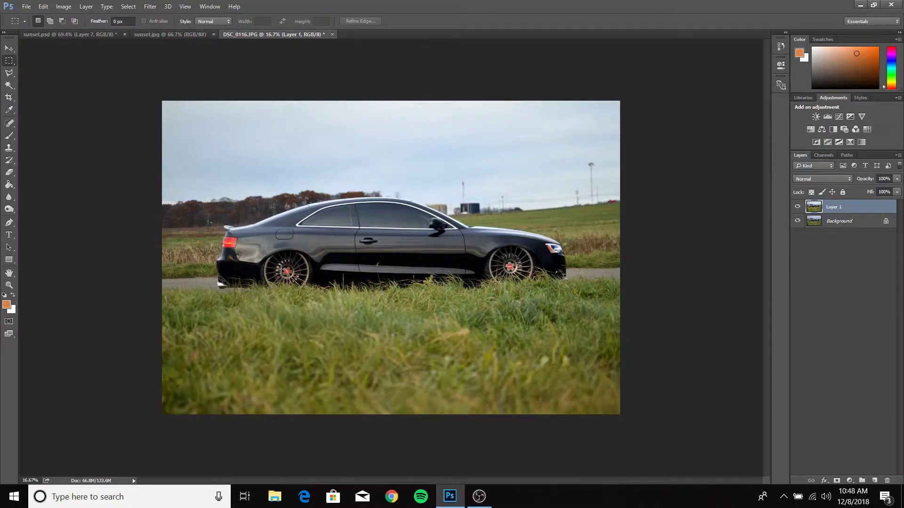
left_click(94, 34)
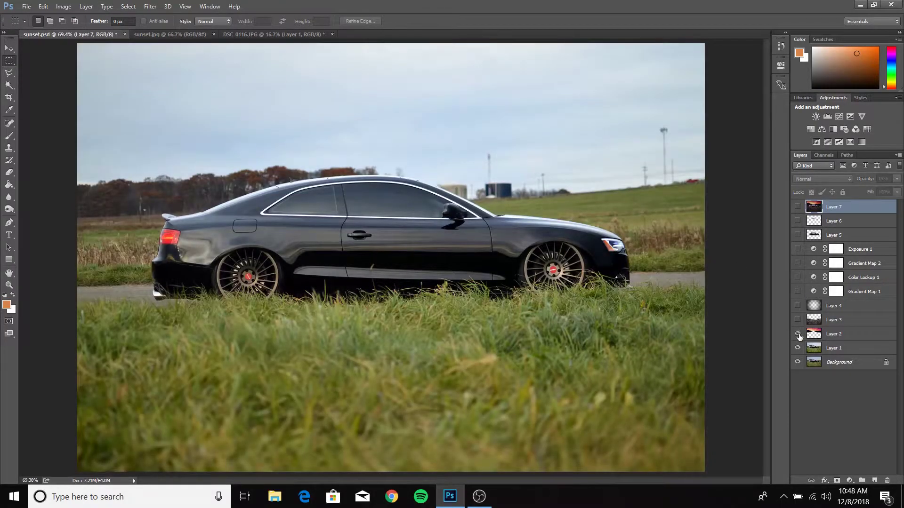
left_click(797, 333)
left_click(843, 334)
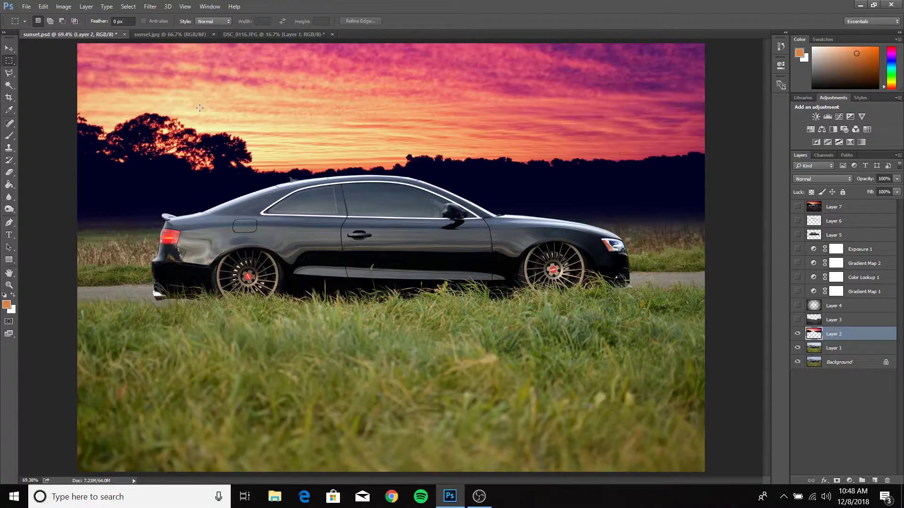
left_click_drag(232, 98, 612, 240)
left_click(553, 286)
Copy the whole sunset.jpg image and return to the DSC_0116.JPG document.
left_click(159, 36)
key("ctrl+a")
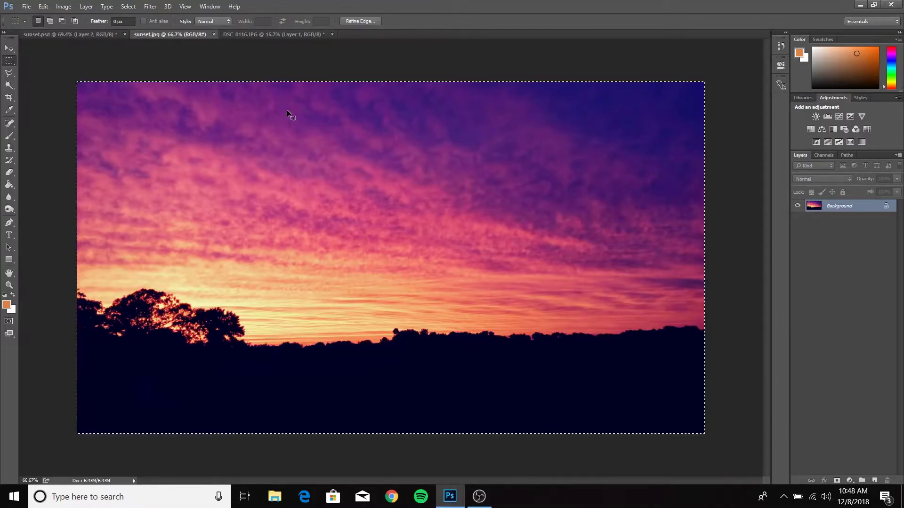
left_click(258, 36)
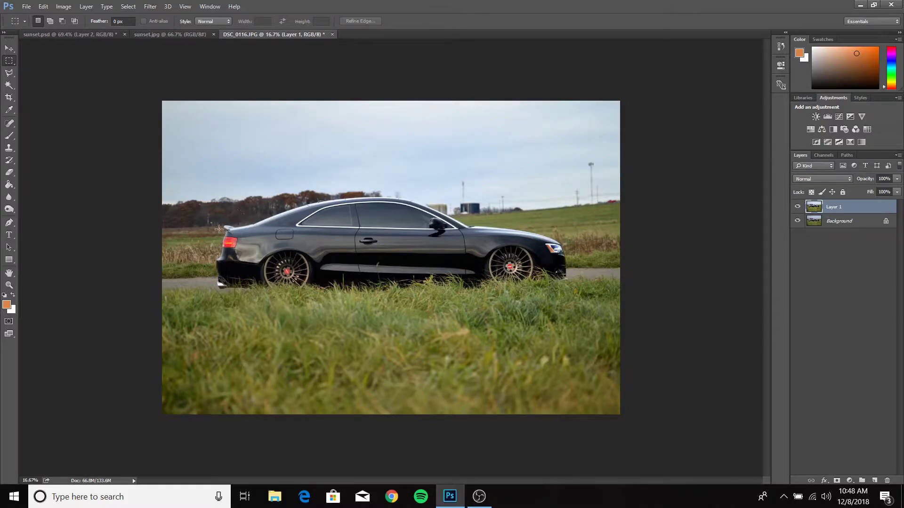
Resize the car image to a width of 1920 pixels with its proportions kept.
left_click_drag(166, 188, 615, 319)
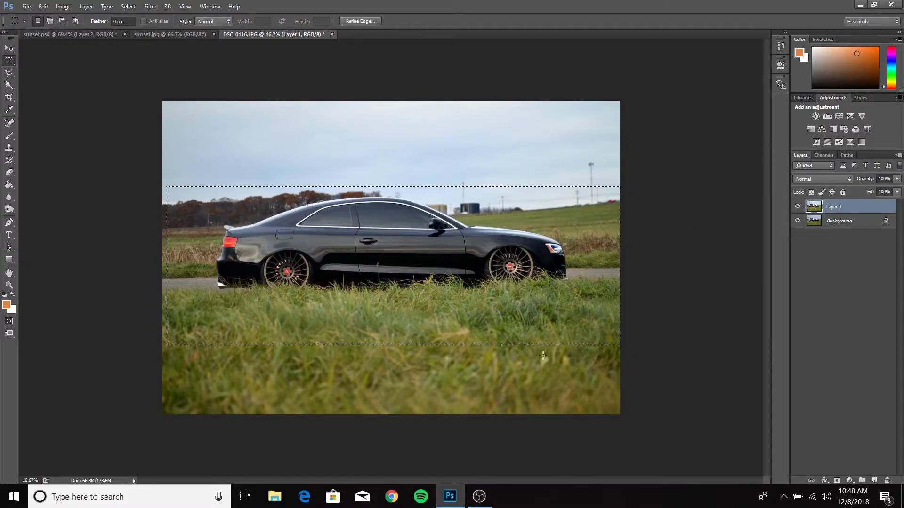
left_click(63, 7)
left_click(92, 93)
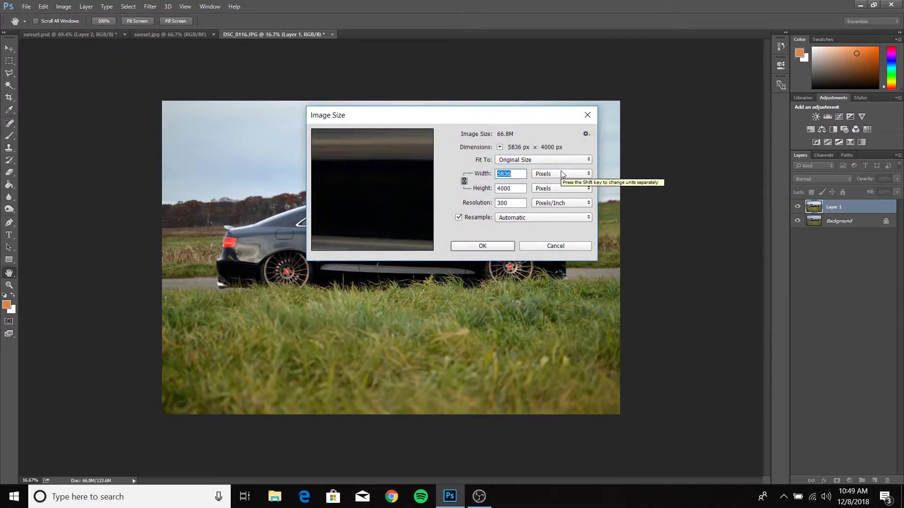
type("1920")
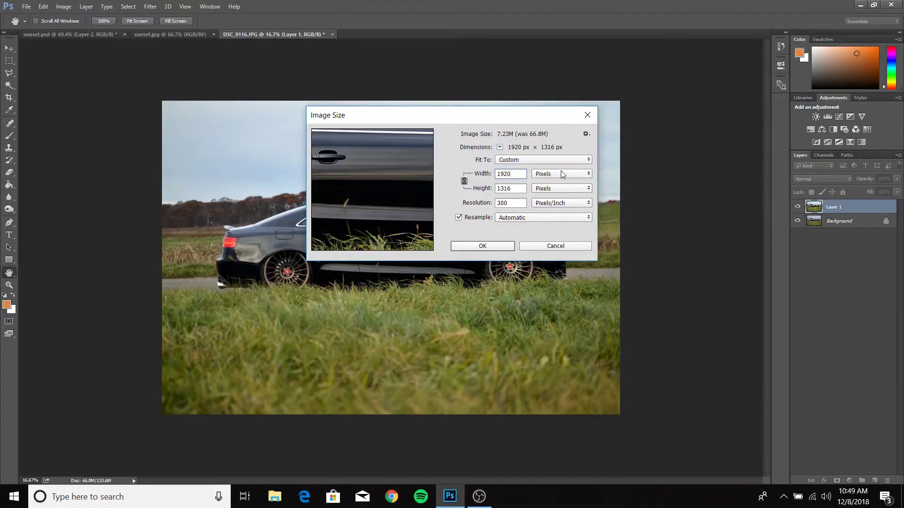
left_click(64, 7)
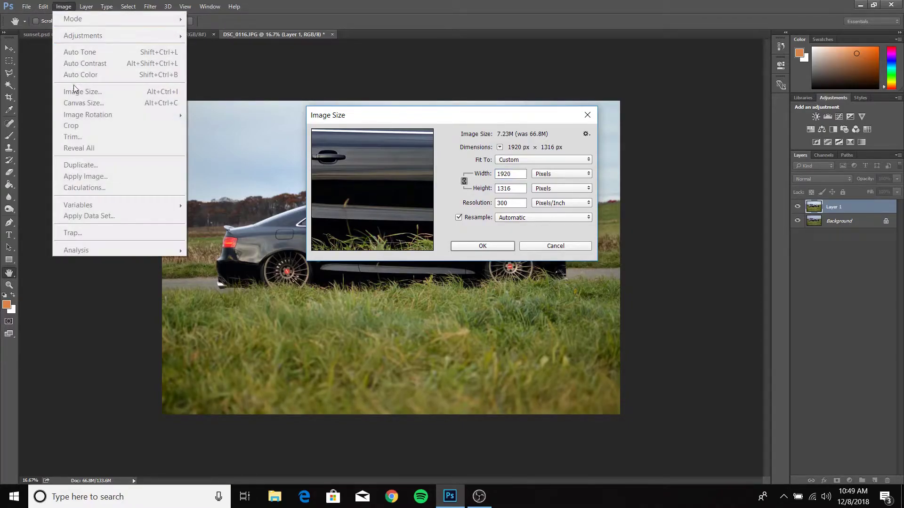
left_click(466, 116)
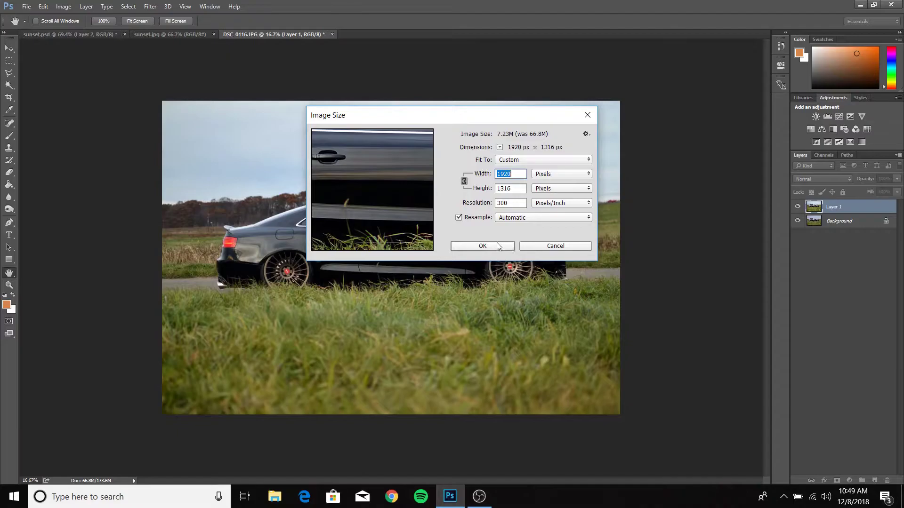
left_click(498, 246)
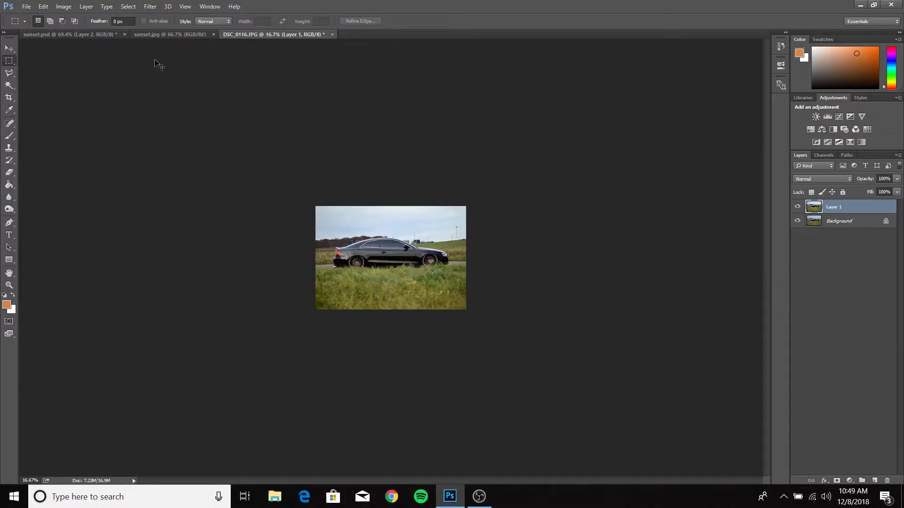
Paste the sunset as a new layer and move it up until it covers the sky and the car's upper half.
key("ctrl+v")
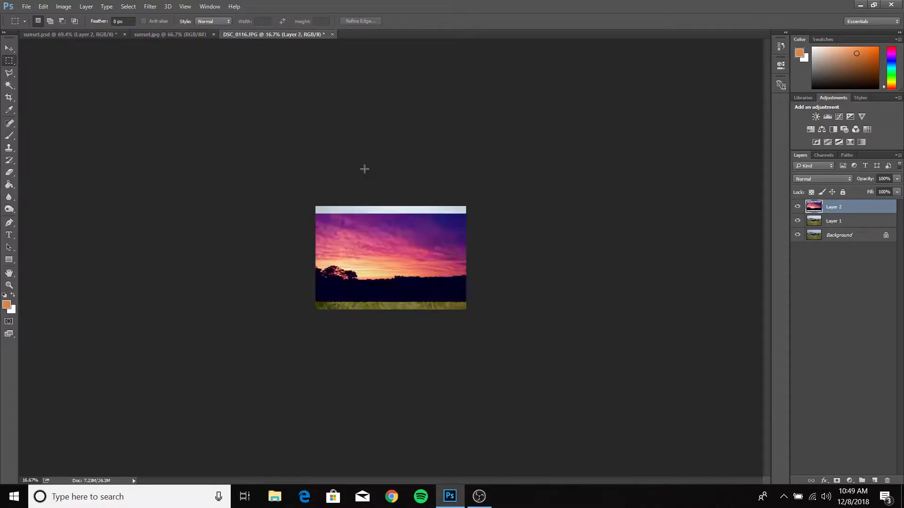
left_click(8, 286)
left_click(359, 243)
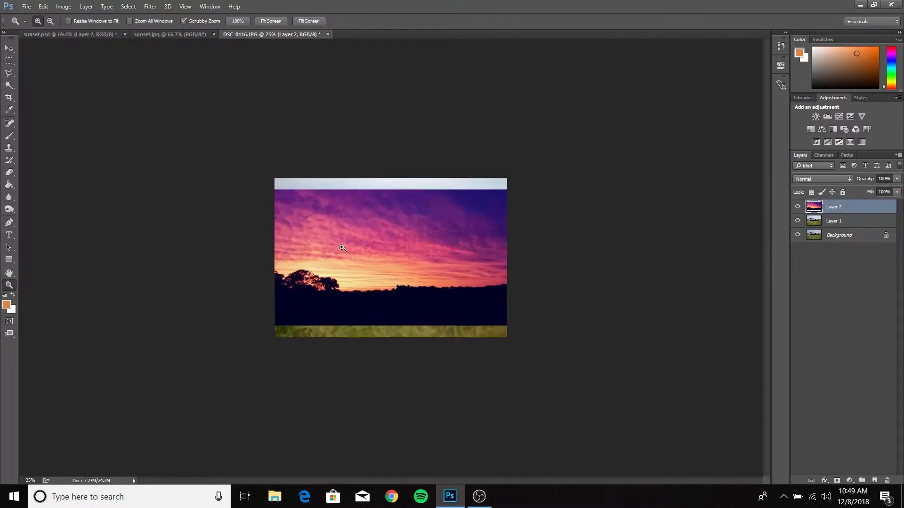
left_click(342, 247)
left_click(341, 247)
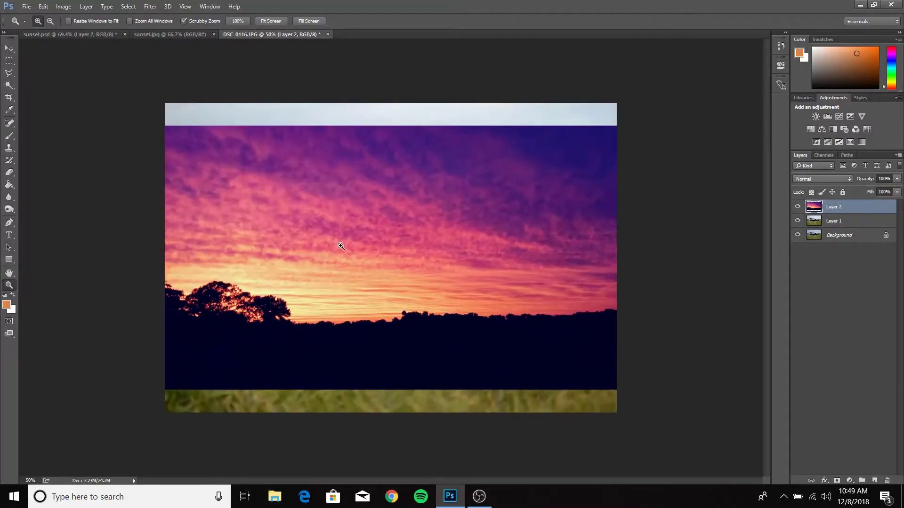
left_click(340, 246)
left_click(9, 48)
left_click_drag(328, 320, 319, 91)
left_click_drag(323, 76, 349, 145)
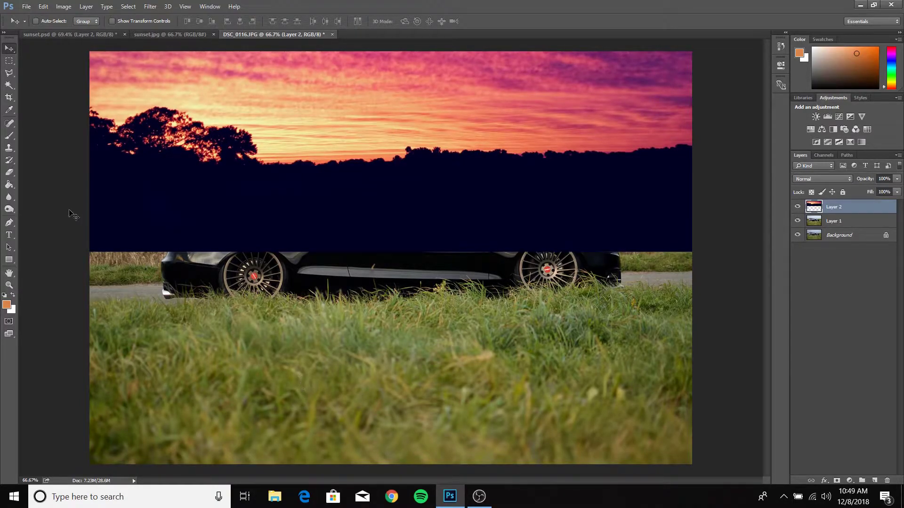
Erase the lower part of the sunset layer across the car and field with a soft 235 px eraser at 0% hardness.
left_click(10, 173)
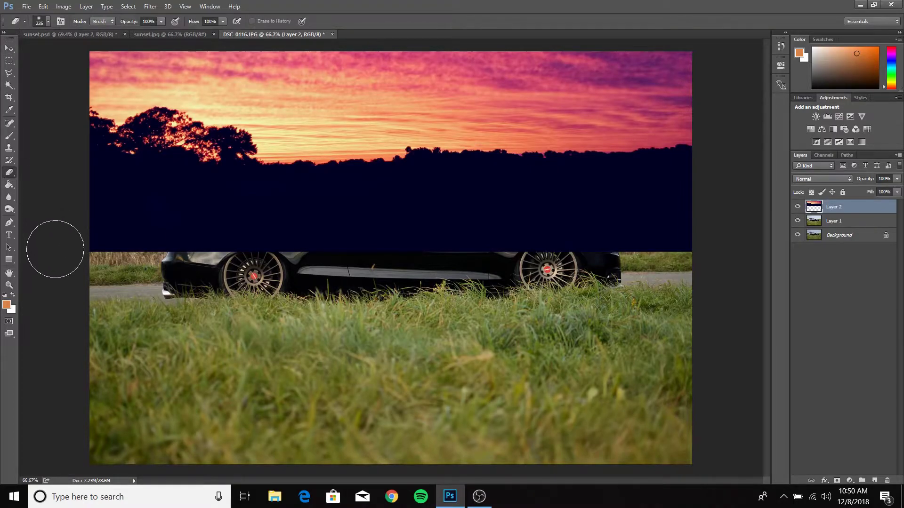
left_click(48, 22)
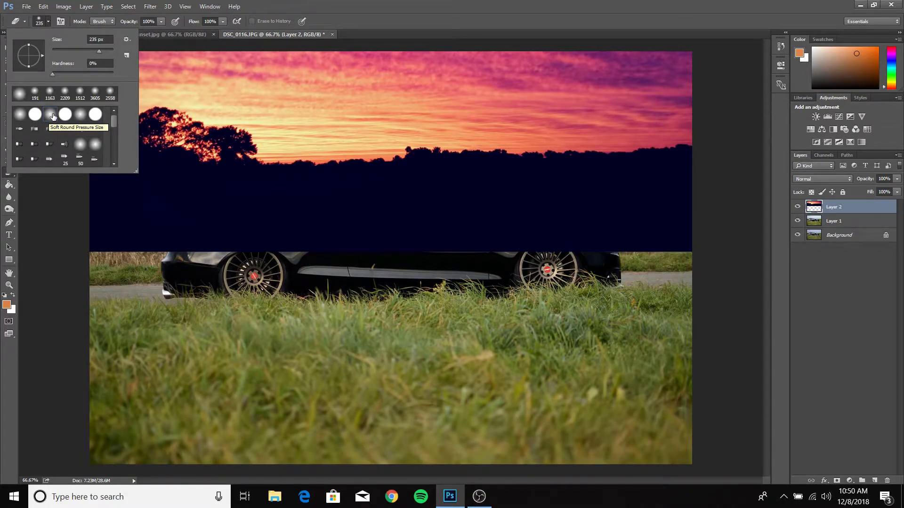
left_click(41, 243)
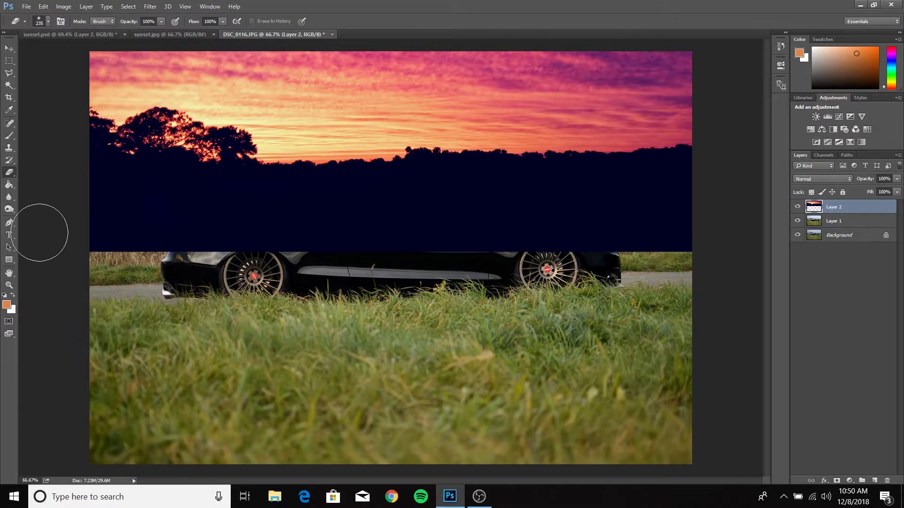
mouse_move(63, 246)
left_mouse_down()
mouse_move(230, 246)
mouse_move(300, 259)
mouse_move(605, 258)
mouse_move(666, 246)
mouse_move(764, 260)
left_mouse_up()
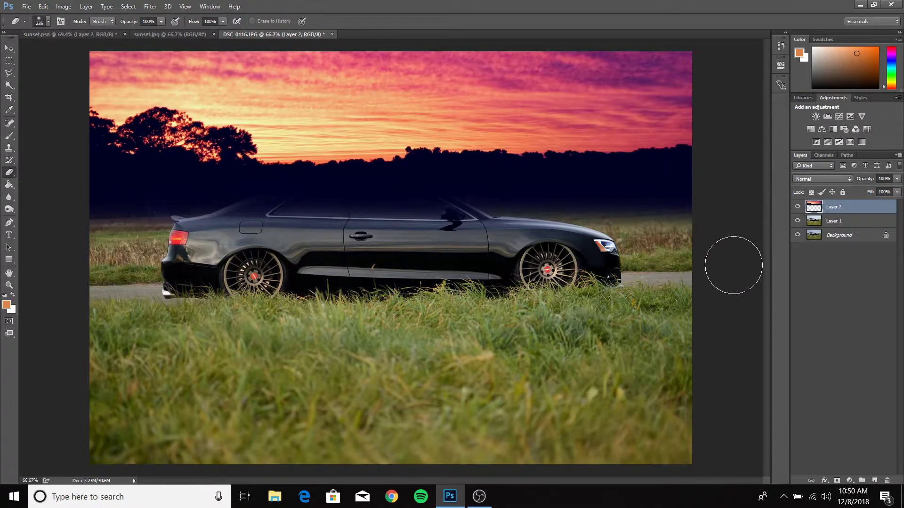
Hide the sunset layer and start a Polygonal Lasso outline along the car's upper edge from the rear spoiler to the roof antenna.
left_click(796, 207)
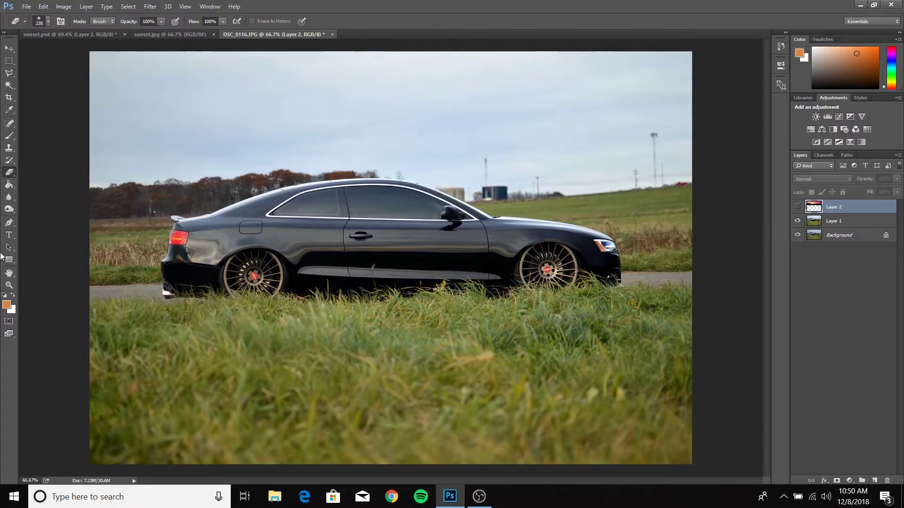
left_click(9, 285)
left_click(179, 220)
left_click(179, 220)
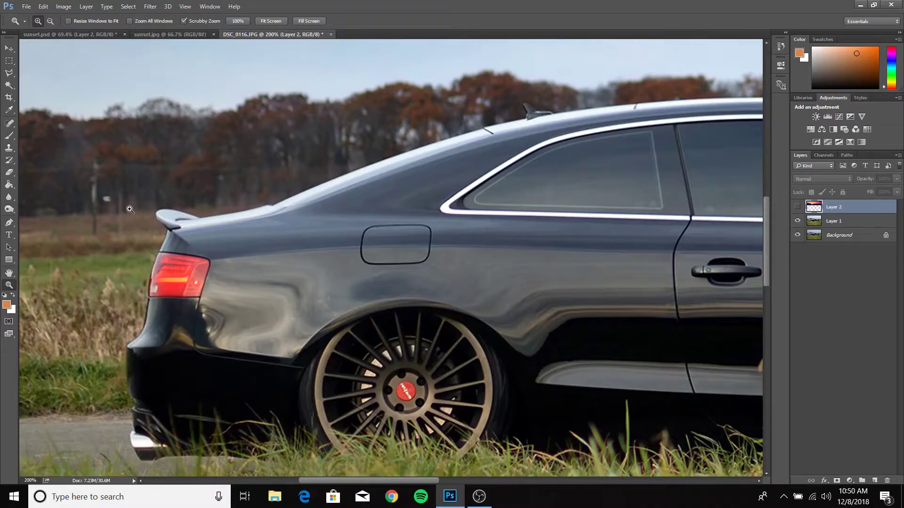
left_click(9, 74)
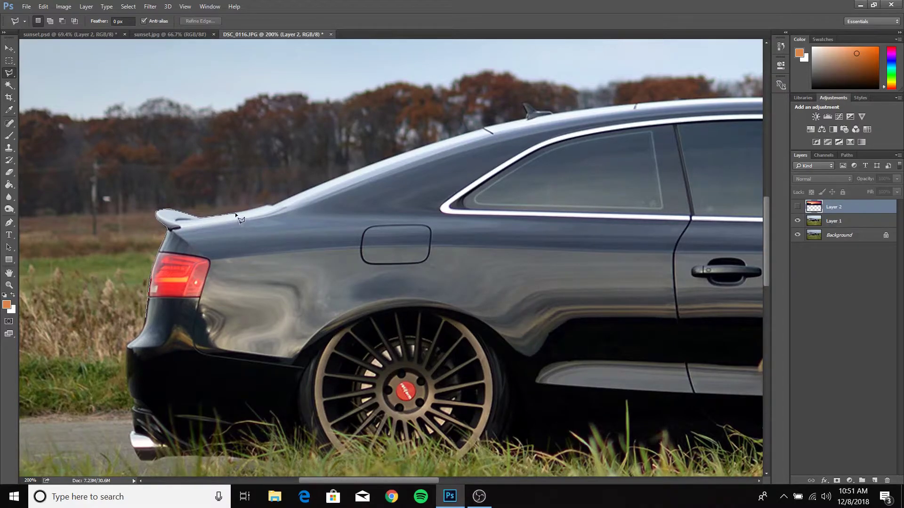
left_click(270, 206)
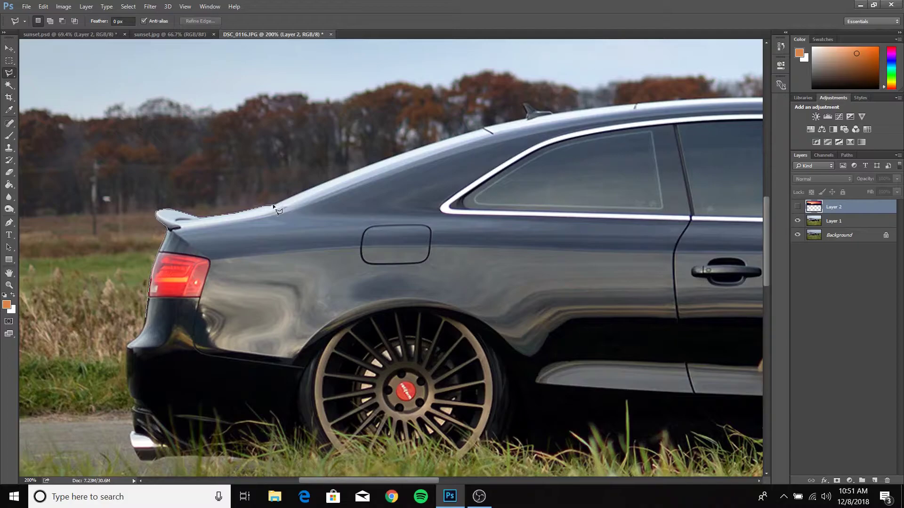
left_click(350, 173)
left_click(488, 128)
left_click(526, 121)
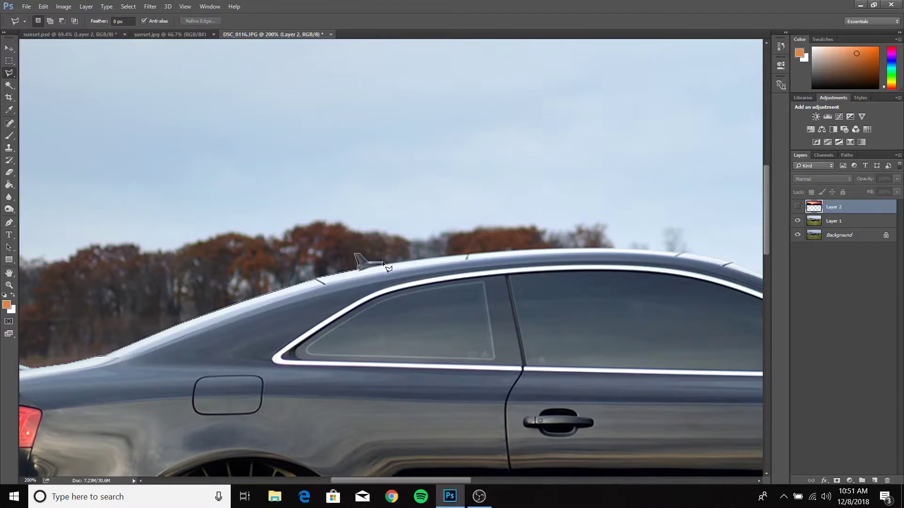
Continue the lasso outline from the antenna over the roof and down the windshield towards the hood.
left_click(384, 264)
left_click(501, 252)
left_click(562, 248)
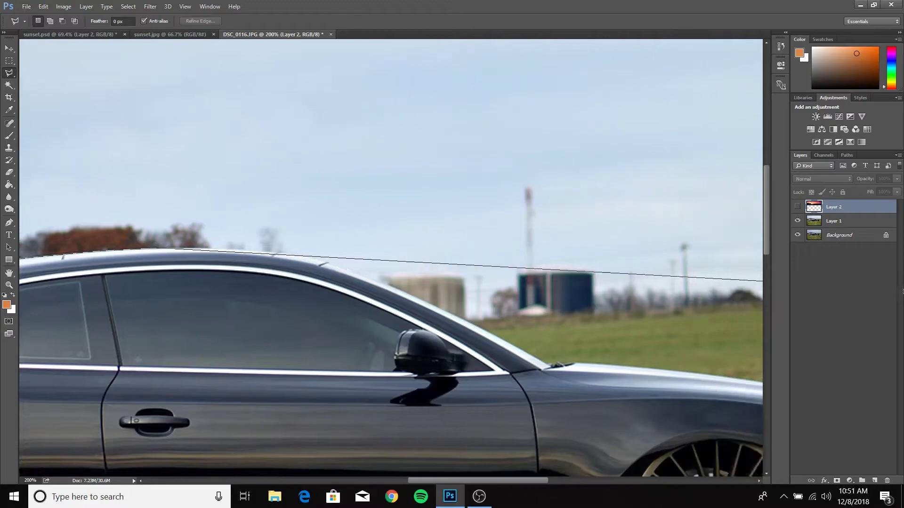
left_click(165, 248)
left_click(229, 251)
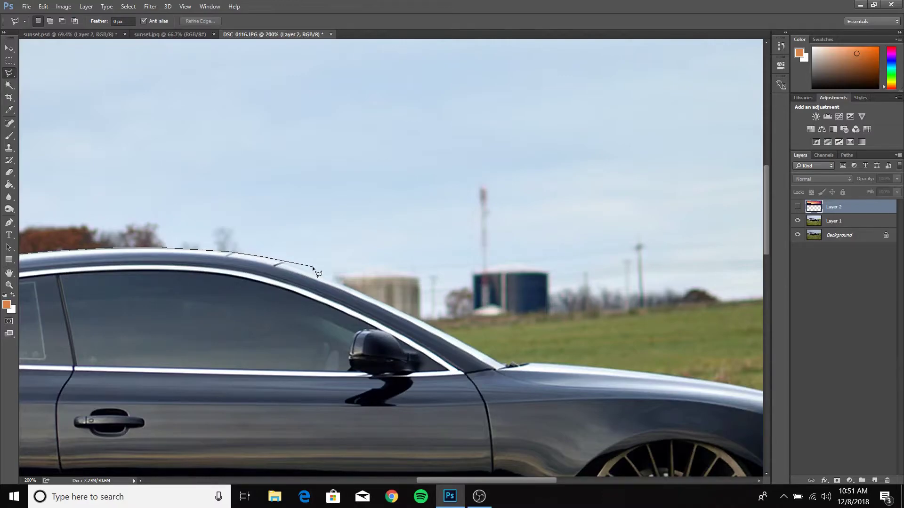
left_click(358, 292)
left_click(438, 329)
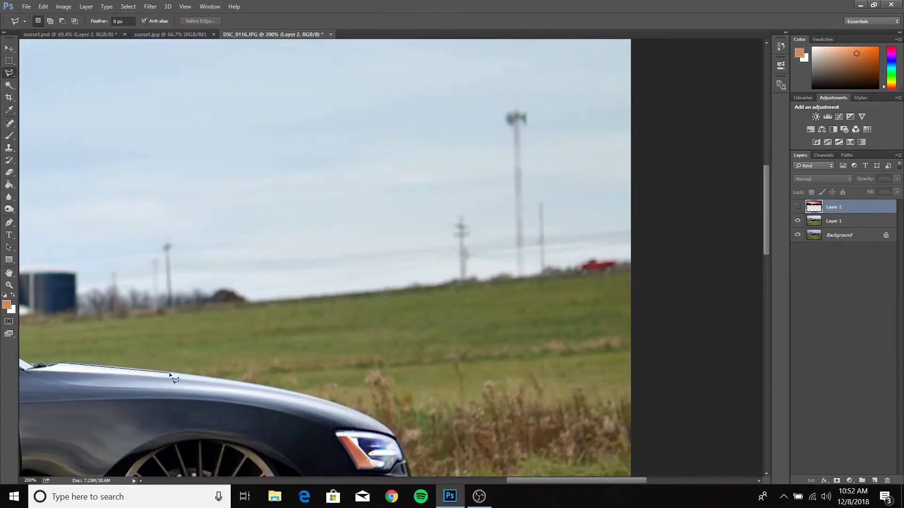
Trace the hood and front bumper, and close the selection through the car's lower body back to the rear bumper.
left_click(175, 372)
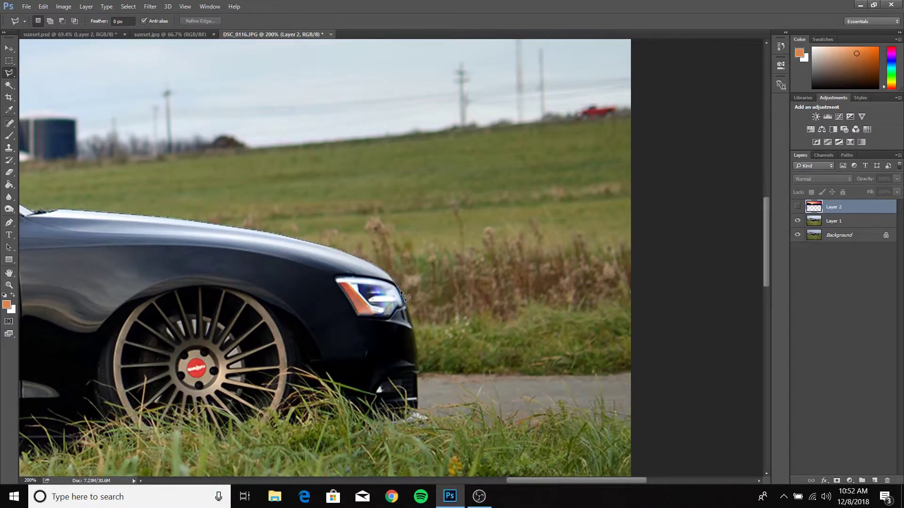
left_click(418, 360)
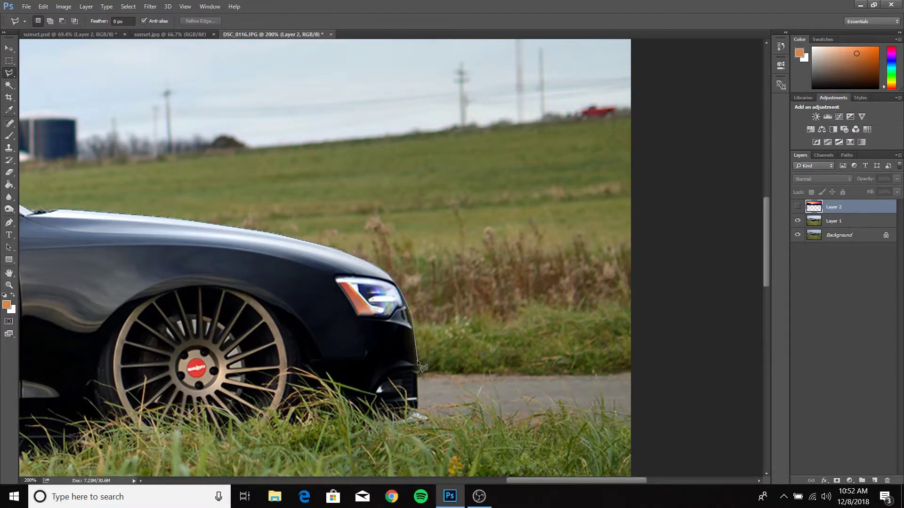
left_click(417, 414)
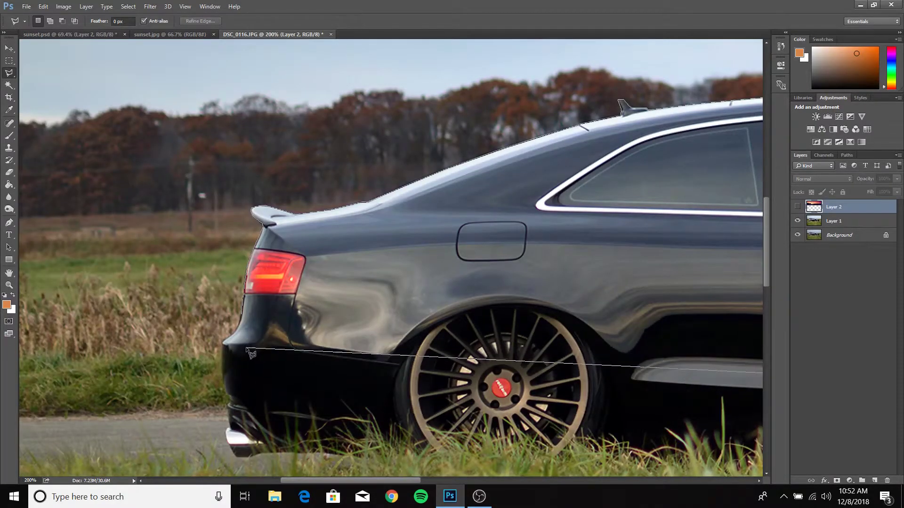
double_click(236, 366)
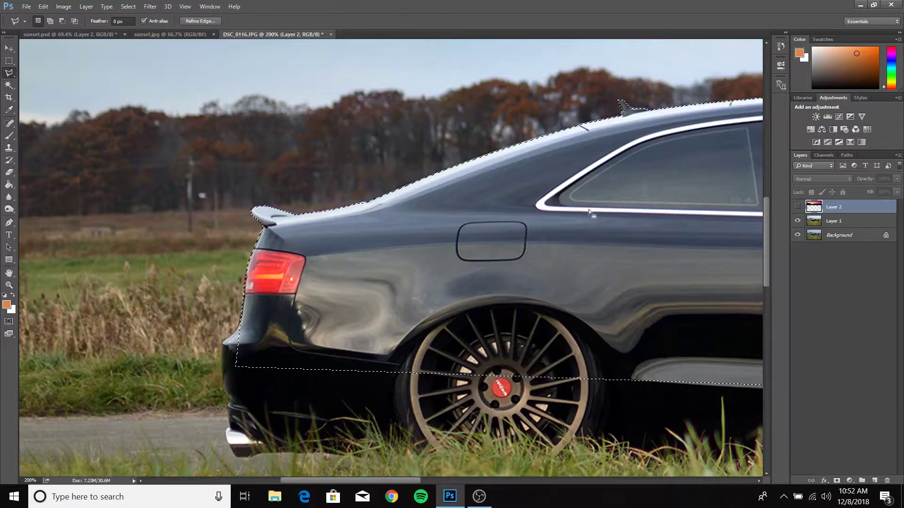
Show the sunset layer again, delete its content inside the car selection, and deselect.
double_click(10, 285)
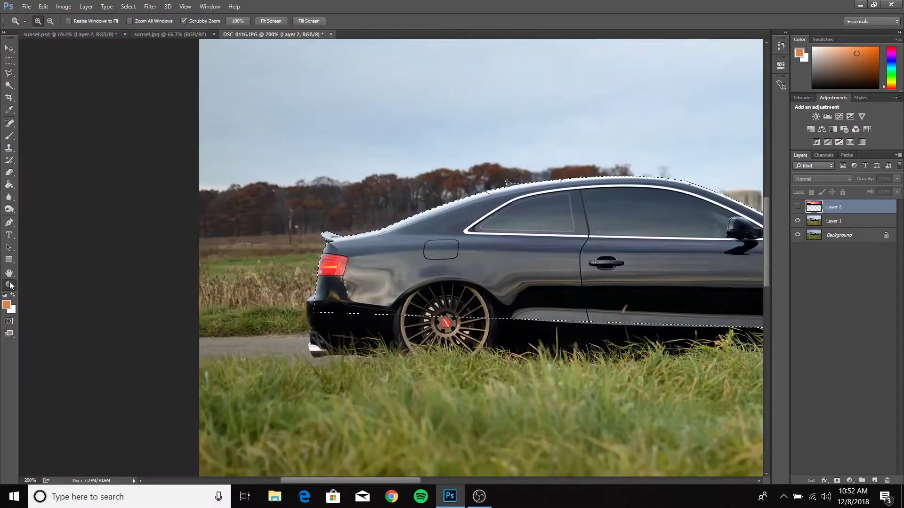
right_click(406, 273)
left_click(422, 280)
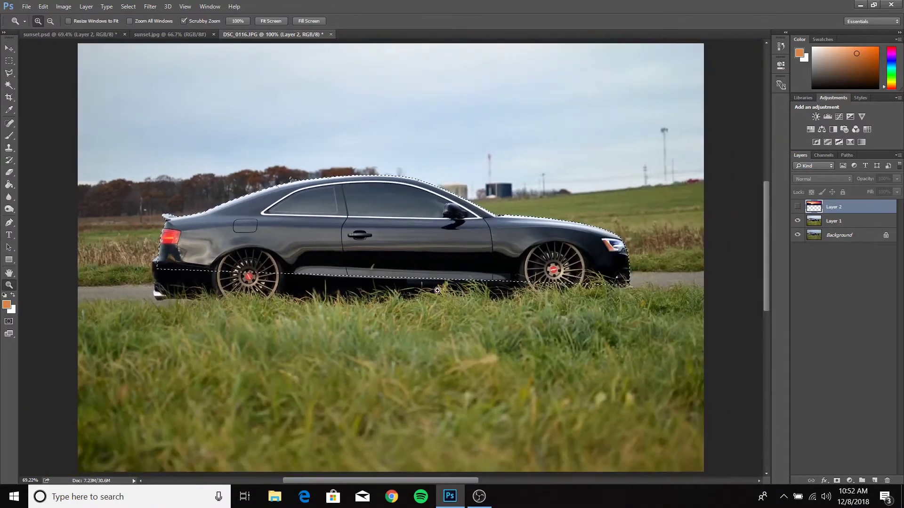
left_click(796, 208)
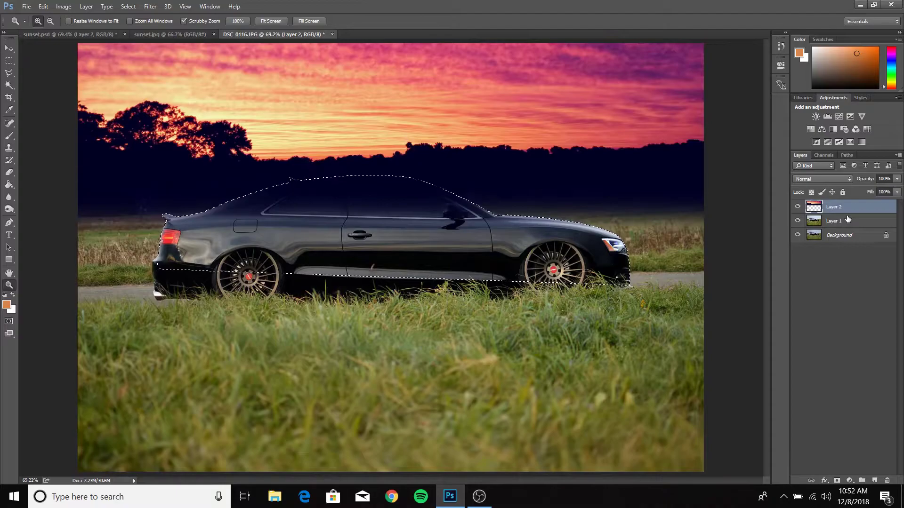
key("Delete")
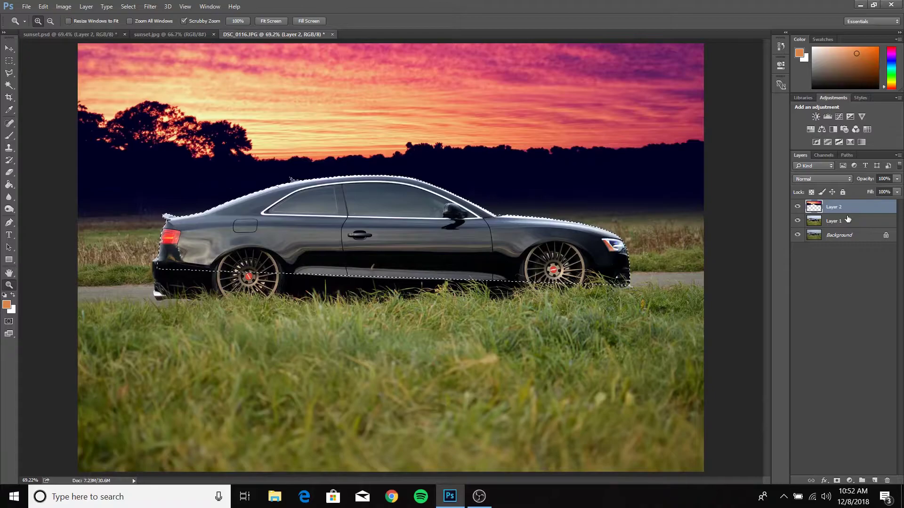
left_click(9, 61)
left_click(317, 130)
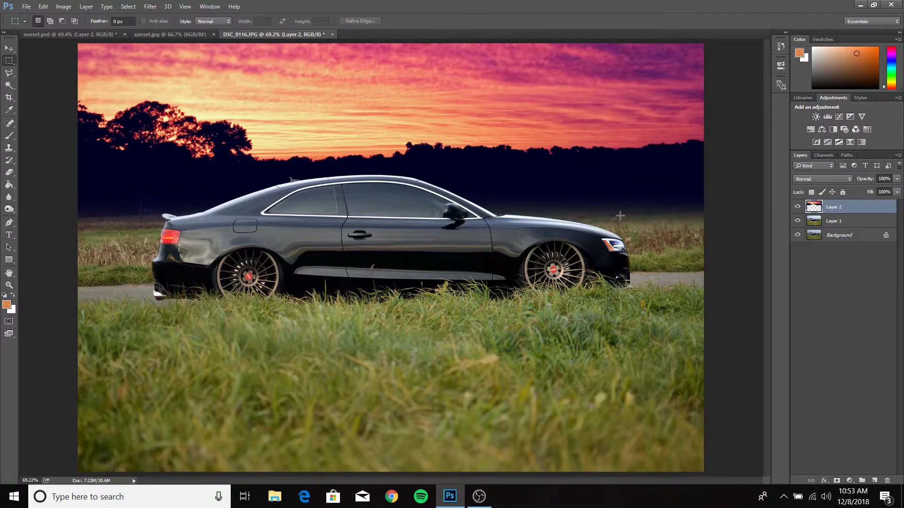
left_click_drag(68, 196, 187, 337)
key("ctrl+d")
Show Layer 3 in sunset.psd to examine the grass colouring, and return to the DSC_0116.JPG document.
left_click(75, 32)
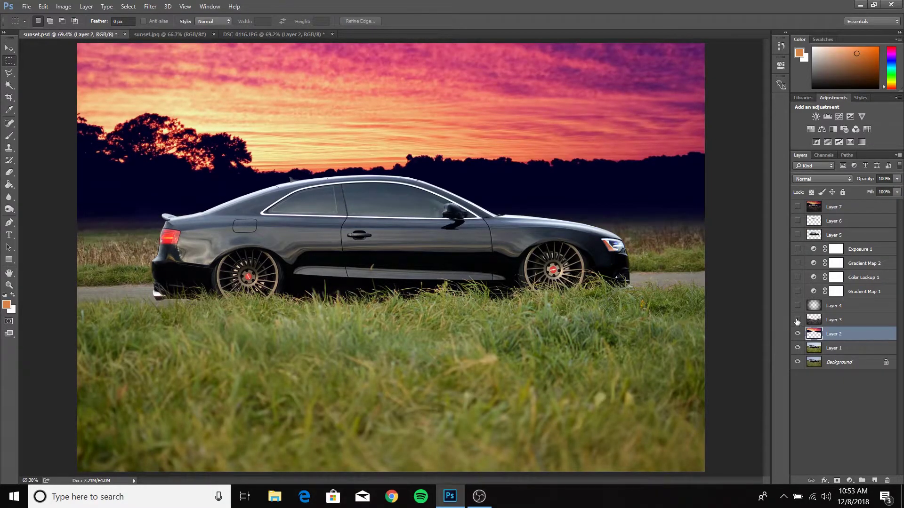
left_click(797, 320)
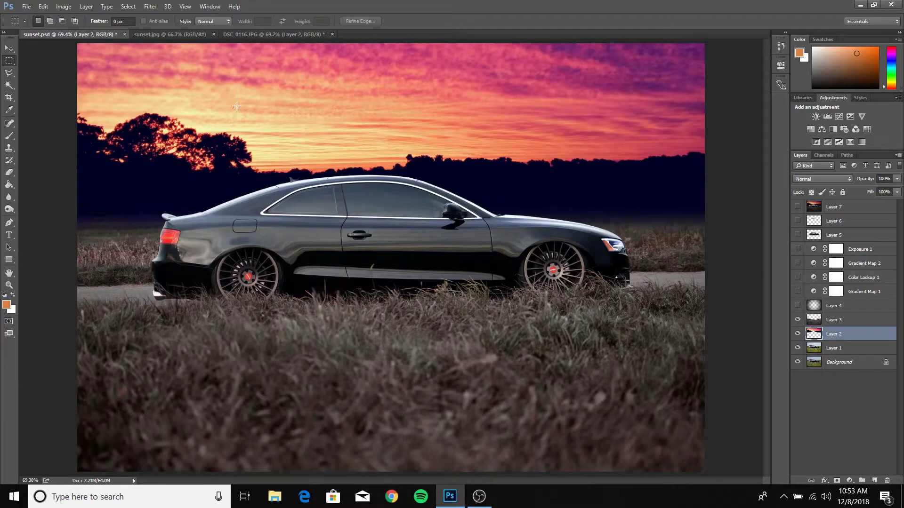
left_click(244, 35)
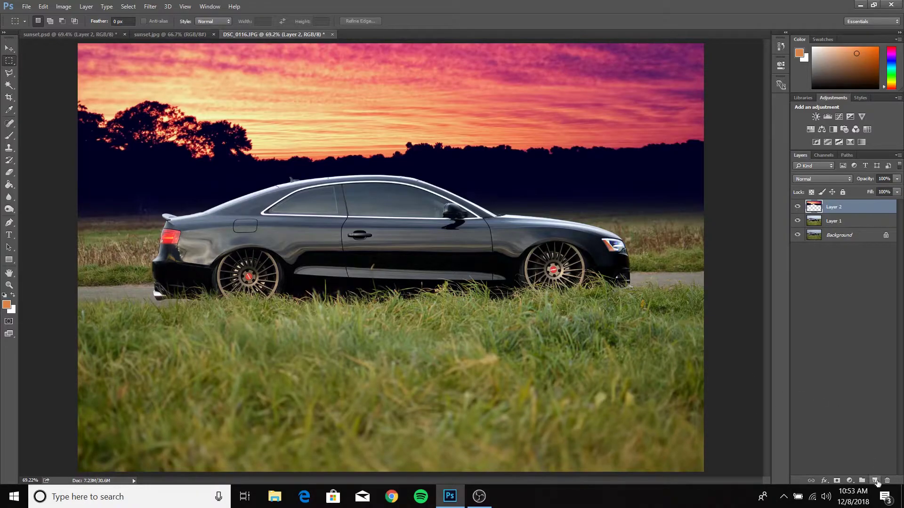
Add a new layer and fill it with the merged RGB image using Apply Image with Multiply blending at 100% opacity.
left_click(875, 481)
left_click(64, 6)
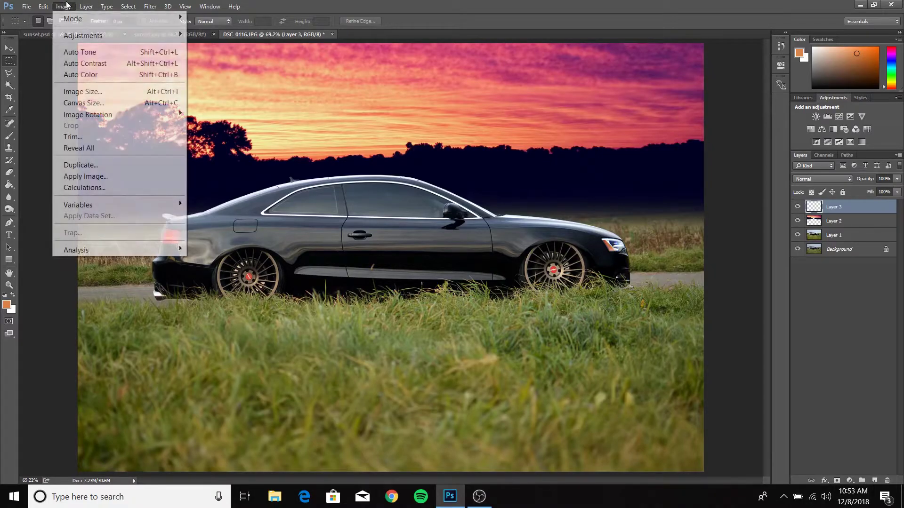
left_click(85, 176)
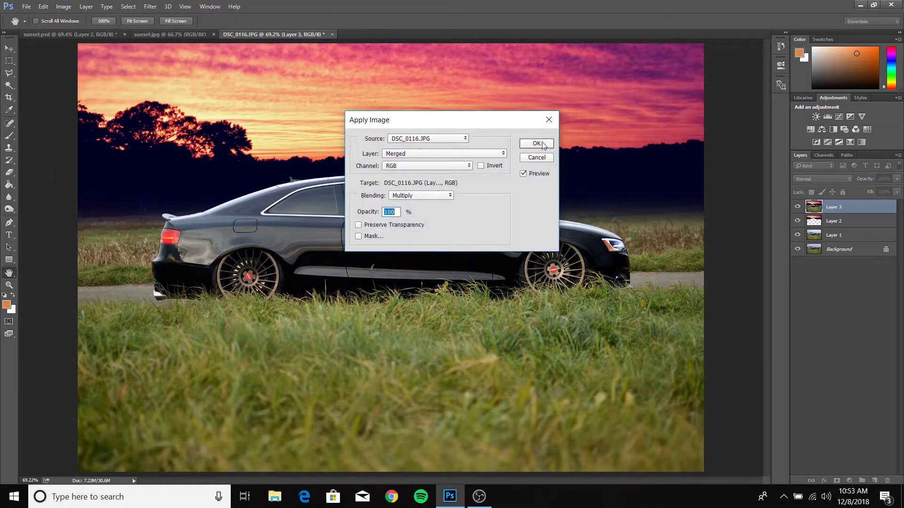
left_click(544, 144)
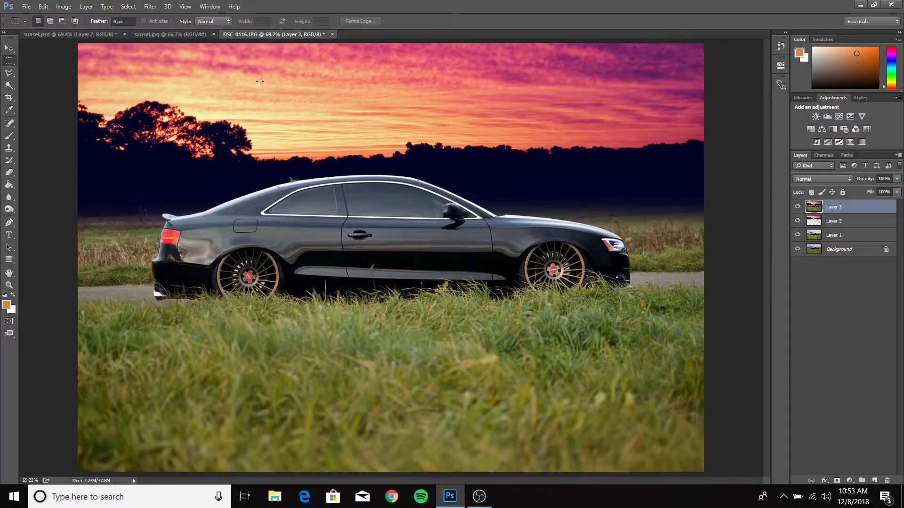
Start a Hue/Saturation adjustment on Layer 3 and set the Yellows to hue -14, saturation -86 and lightness -74.
left_click(64, 7)
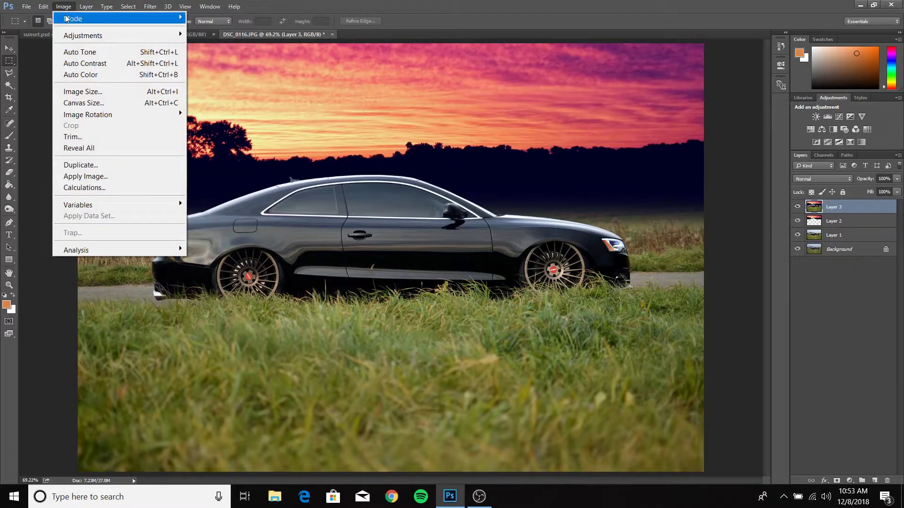
mouse_move(73, 36)
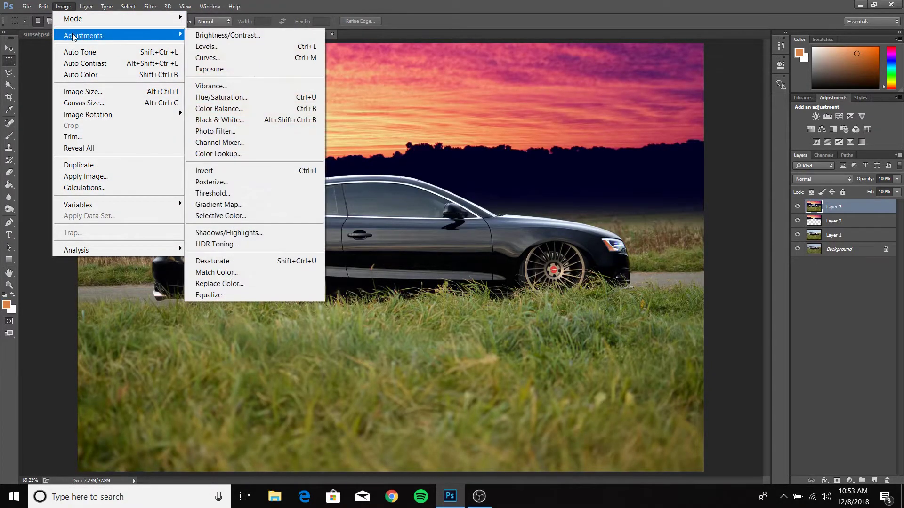
left_click(225, 97)
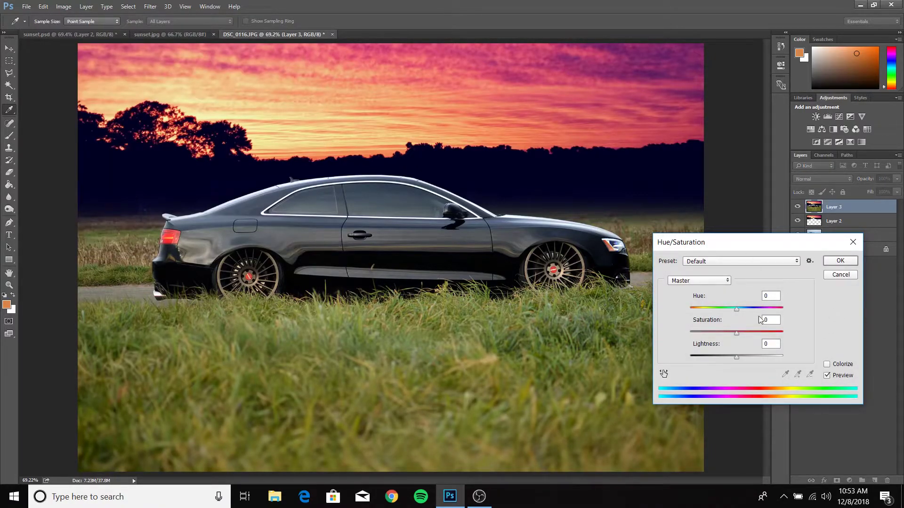
left_click(694, 281)
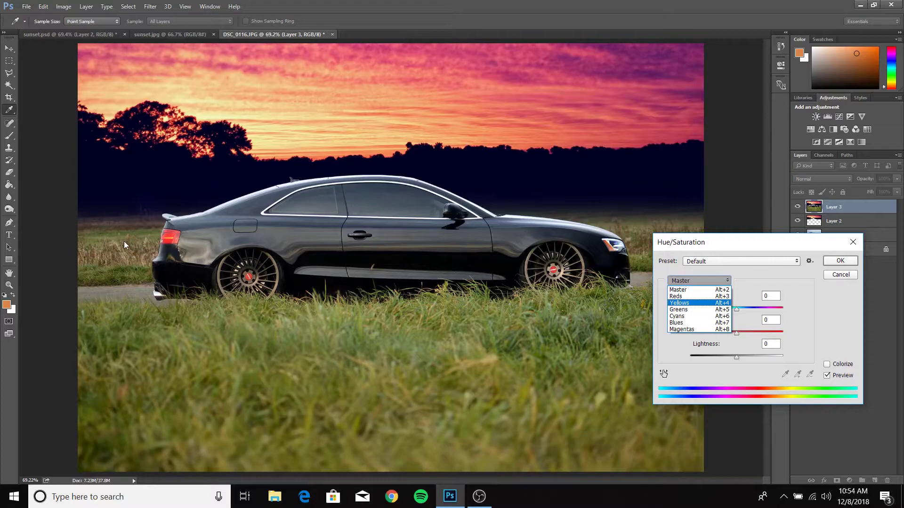
left_click(687, 303)
left_click(728, 358)
left_click_drag(725, 358, 702, 358)
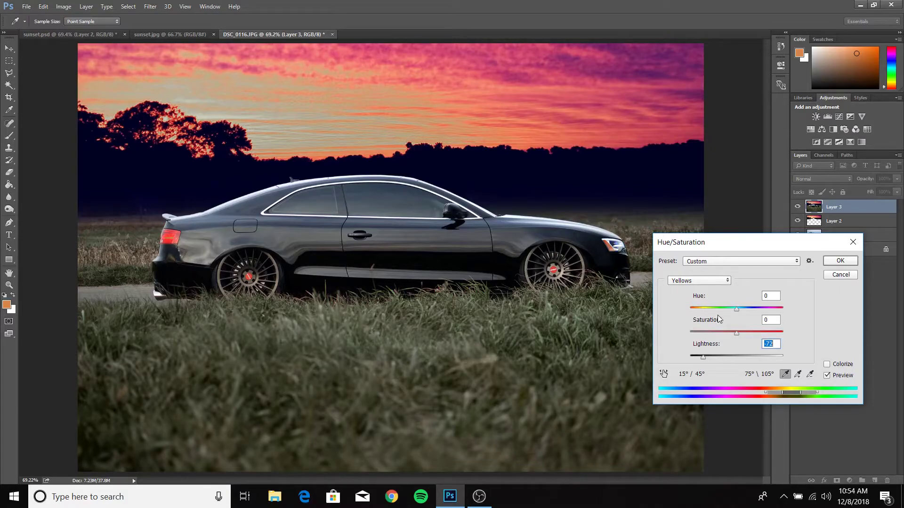
left_click_drag(736, 309, 772, 309)
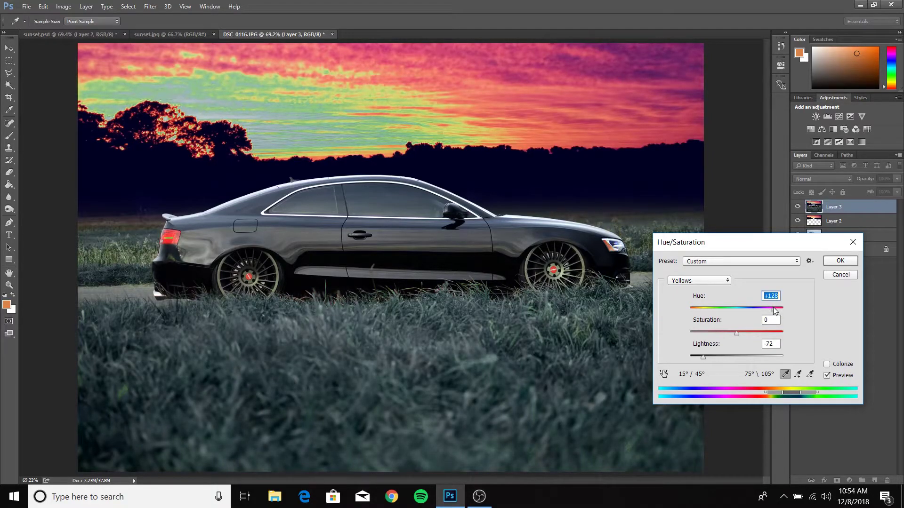
left_click_drag(735, 334, 702, 354)
left_click_drag(772, 309, 728, 334)
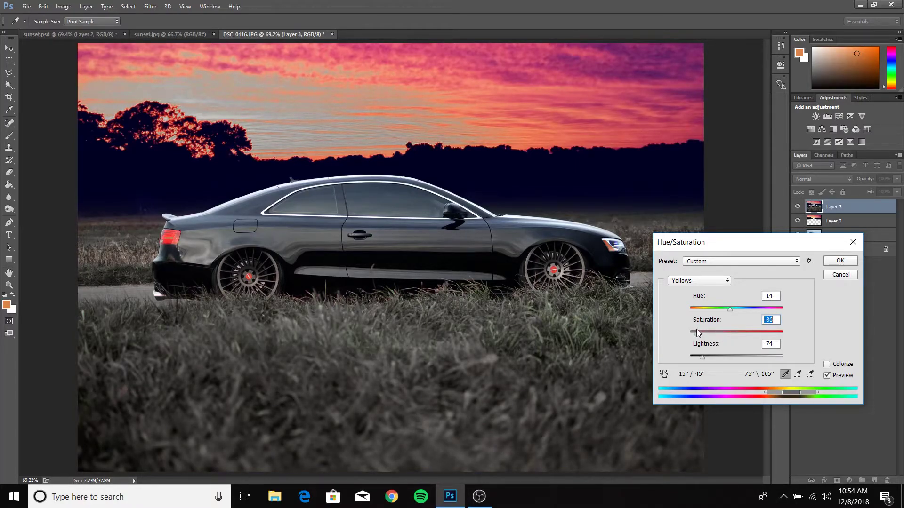
Set the Greens in the Hue/Saturation adjustment to hue +20, saturation -41 and lightness -63.
left_click(680, 281)
left_click(678, 309)
left_click_drag(734, 356, 701, 356)
left_click_drag(736, 333, 745, 308)
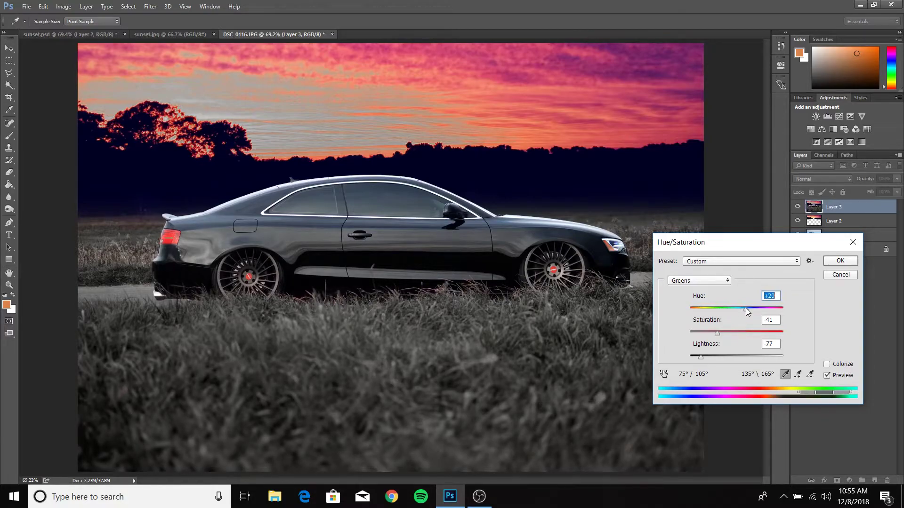
mouse_move(702, 356)
left_mouse_down()
mouse_move(719, 354)
mouse_move(707, 355)
left_mouse_up()
Set the Yellows' saturation to -24 and apply the Hue/Saturation adjustment.
left_click(706, 282)
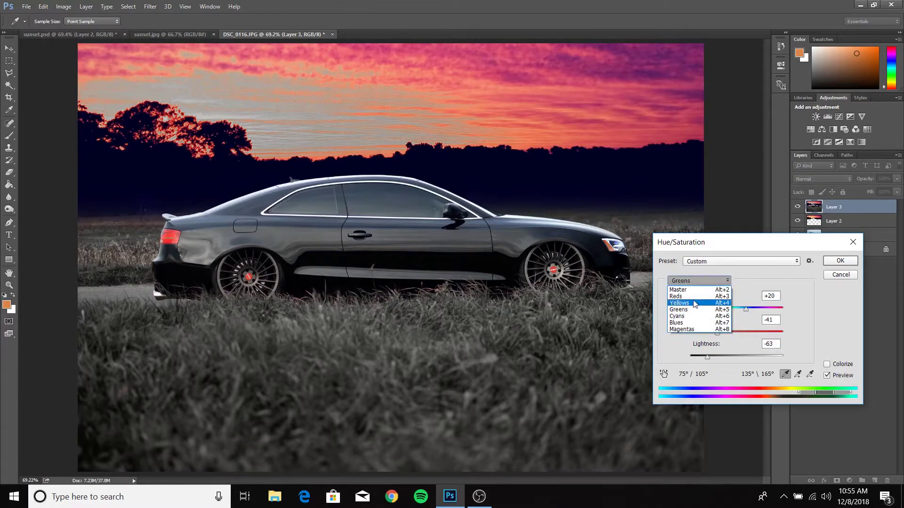
left_click(692, 300)
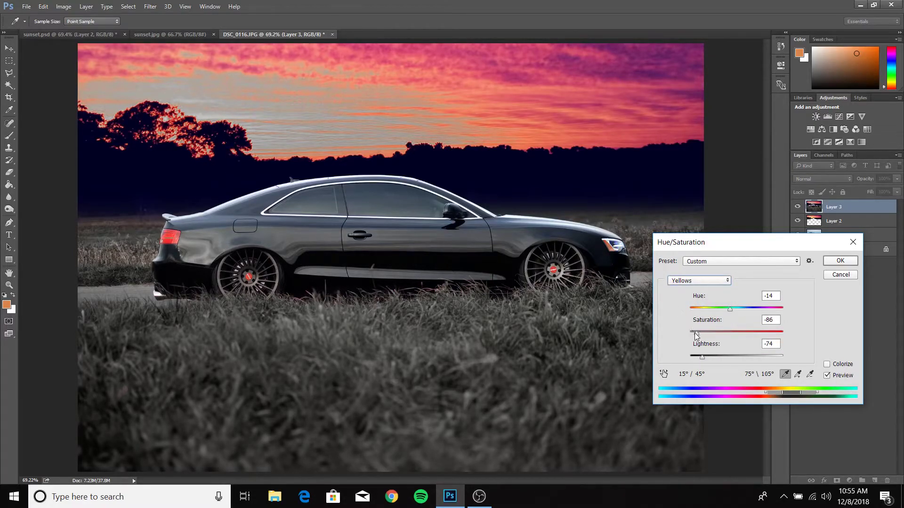
left_click_drag(698, 334, 725, 335)
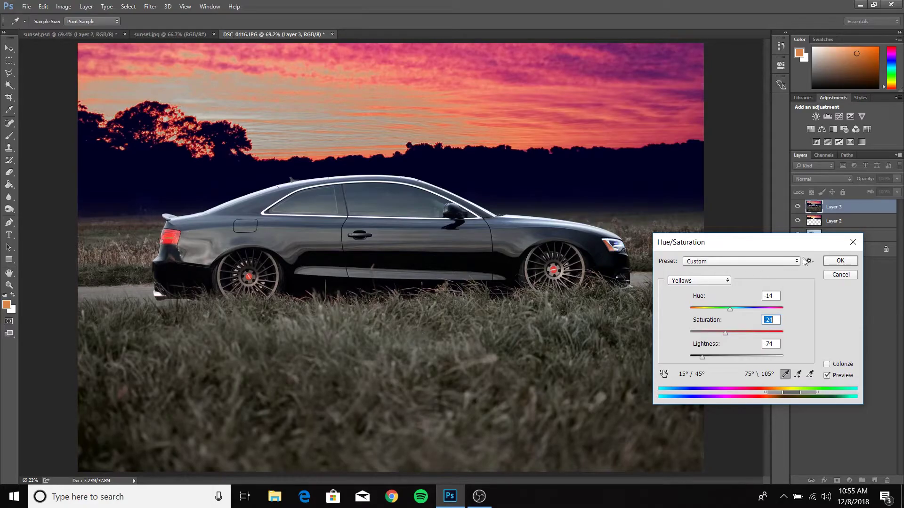
left_click(831, 262)
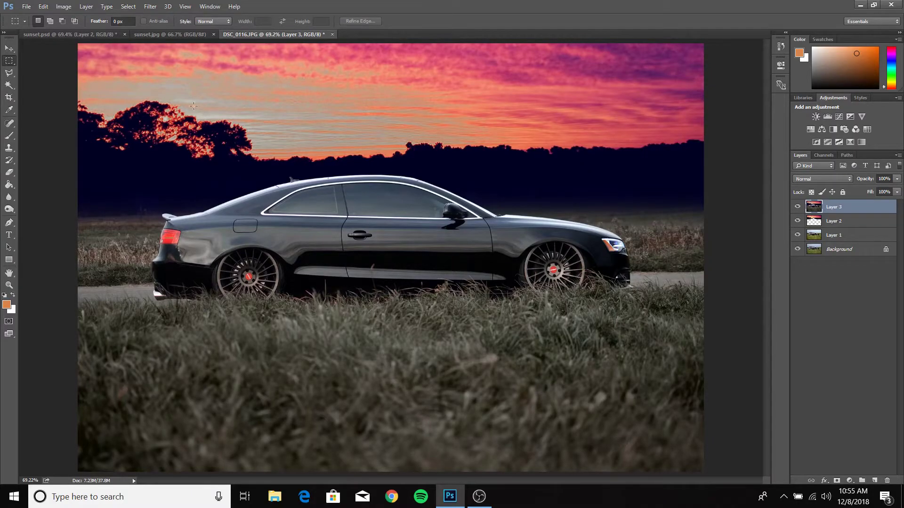
Erase the sky and tree line from Layer 3 with the Eraser, and compare the image with that layer hidden and shown.
left_click(9, 172)
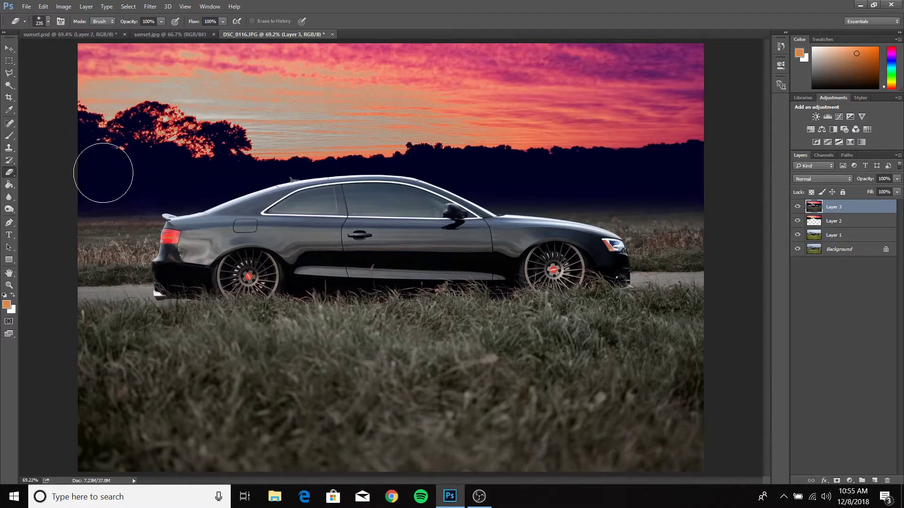
mouse_move(246, 165)
left_mouse_down()
mouse_move(82, 104)
mouse_move(117, 76)
mouse_move(206, 68)
mouse_move(131, 64)
mouse_move(385, 52)
mouse_move(179, 64)
mouse_move(491, 54)
mouse_move(441, 64)
mouse_move(652, 58)
mouse_move(714, 72)
mouse_move(596, 96)
mouse_move(229, 90)
mouse_move(262, 82)
mouse_move(168, 91)
mouse_move(384, 107)
mouse_move(234, 124)
mouse_move(367, 135)
mouse_move(240, 152)
mouse_move(656, 154)
mouse_move(511, 173)
mouse_move(665, 168)
left_mouse_up()
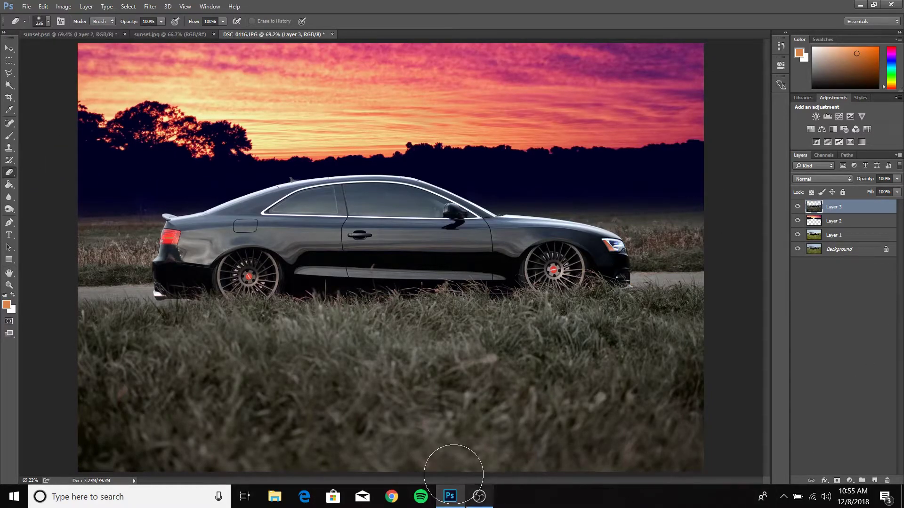
left_click(796, 207)
left_click(797, 207)
left_click(797, 207)
left_click(796, 207)
left_click(796, 207)
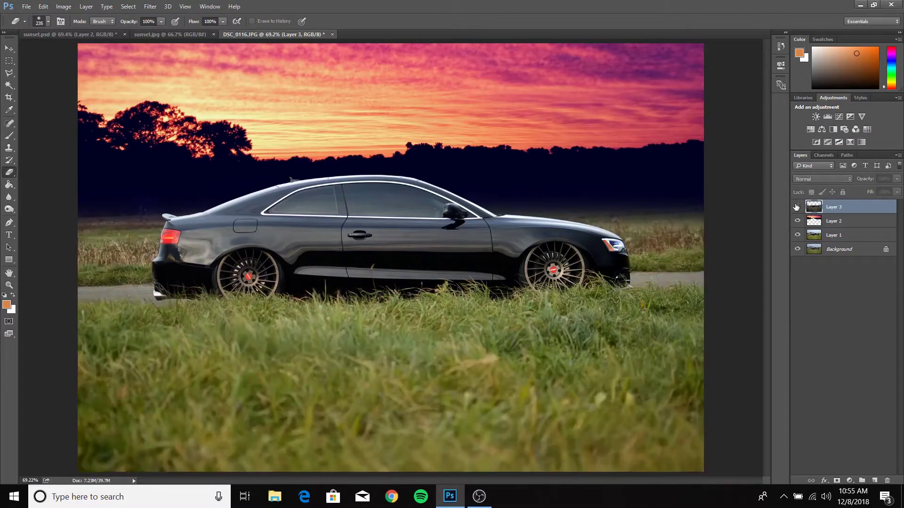
left_click(797, 207)
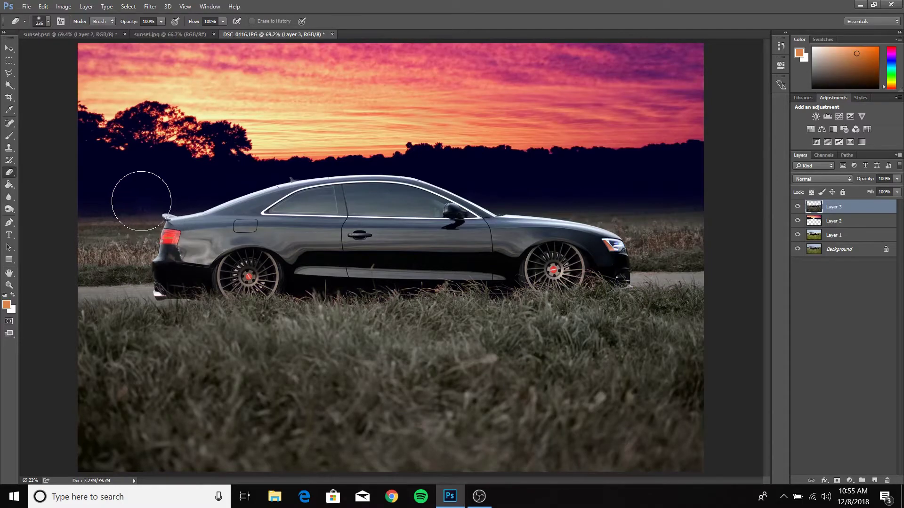
key("m")
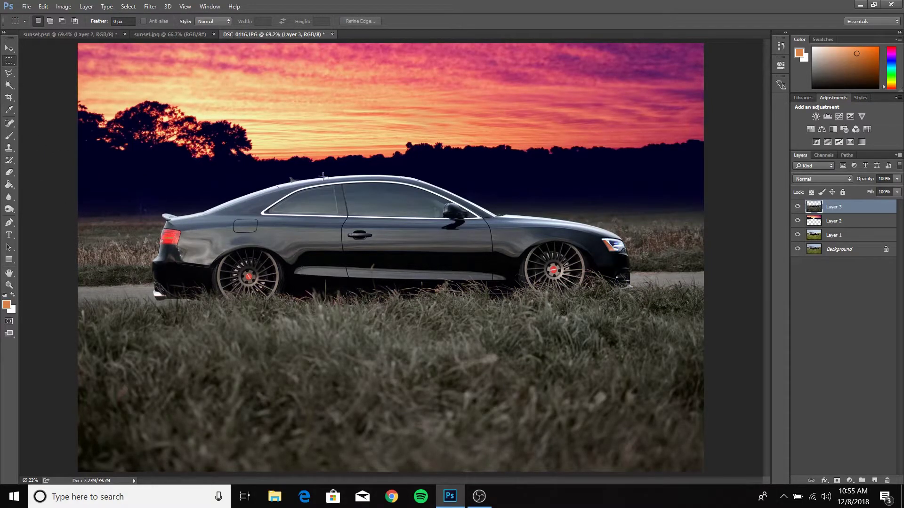
Preview the vignette in sunset.psd by showing its Layer 4, and return to the DSC_0116.JPG document.
left_click(94, 35)
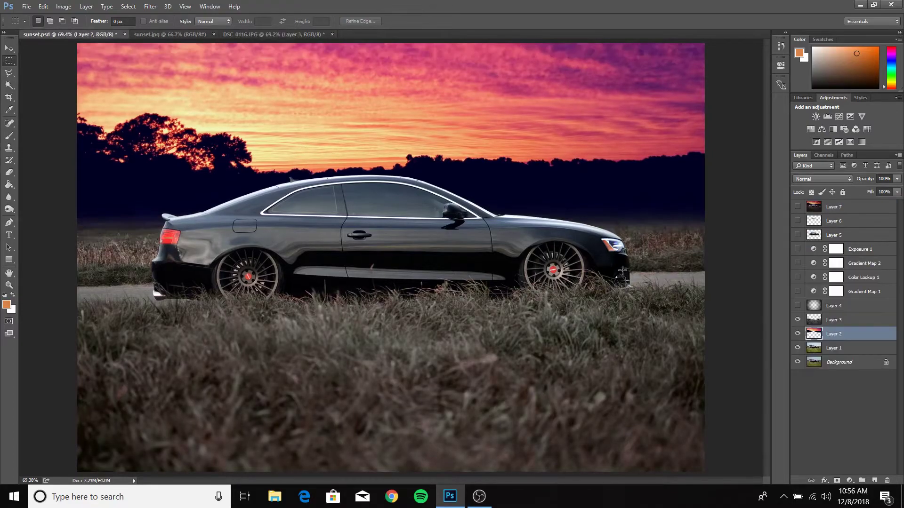
left_click(808, 323)
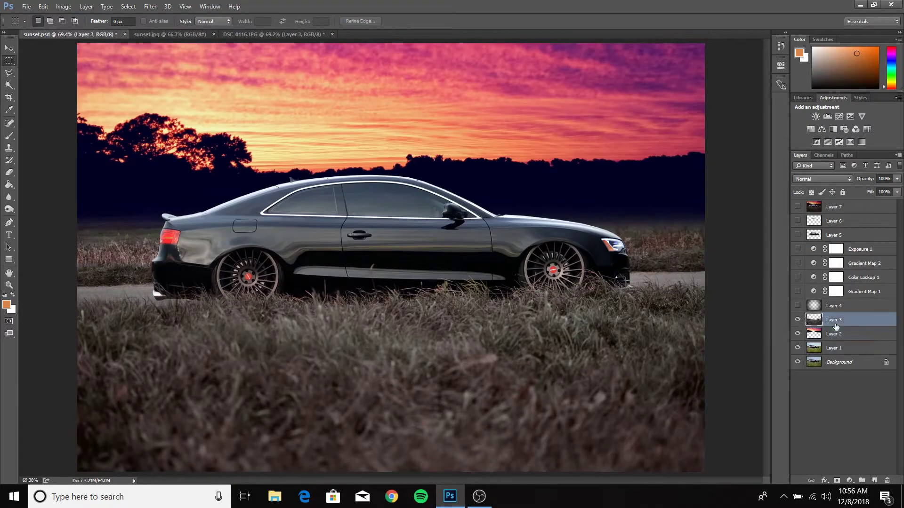
left_click(798, 306)
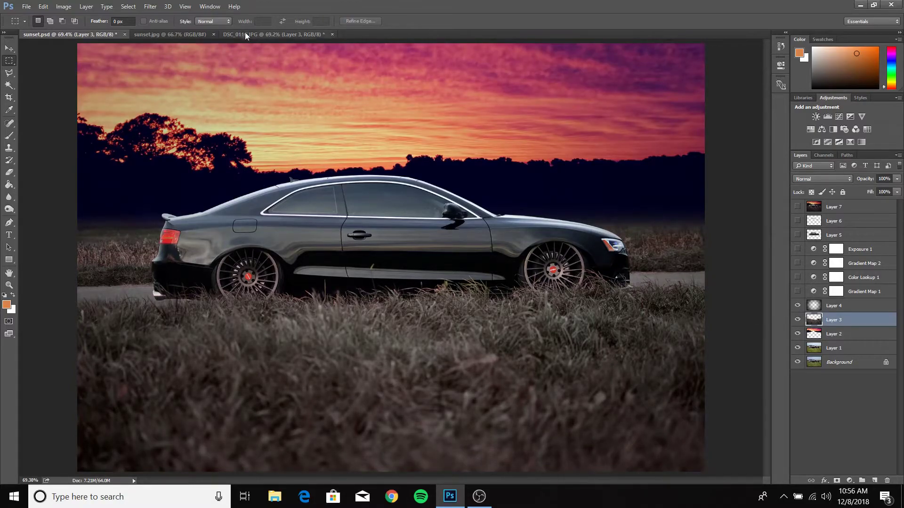
left_click(259, 34)
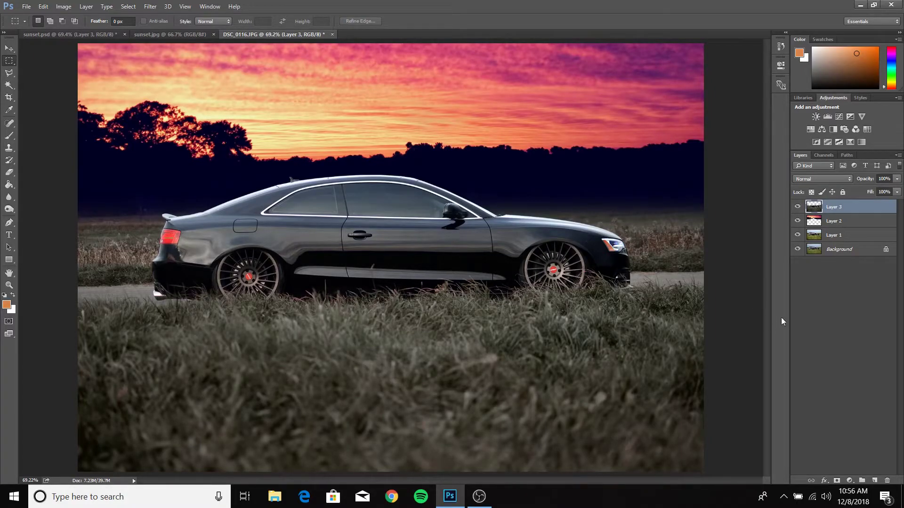
Add a new layer and make a large circular selection centred on the car, spanning nearly the full image height.
left_click(874, 481)
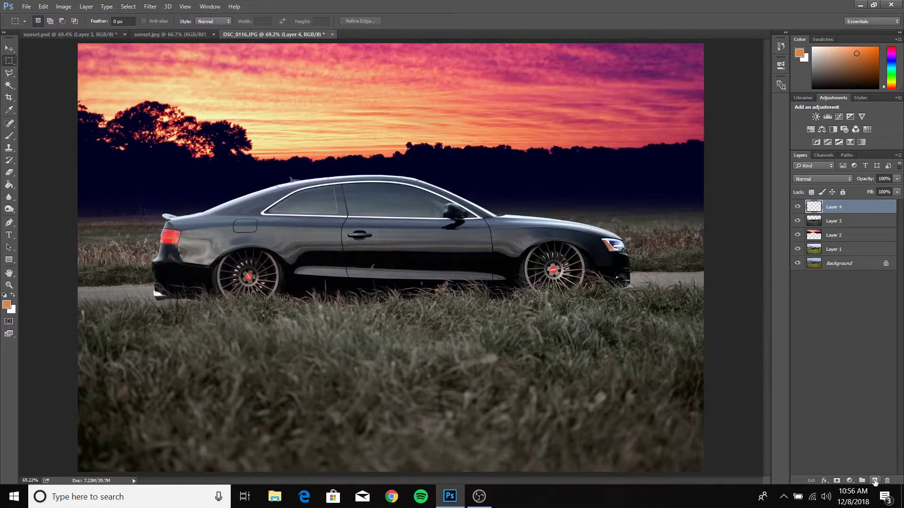
left_click(9, 61)
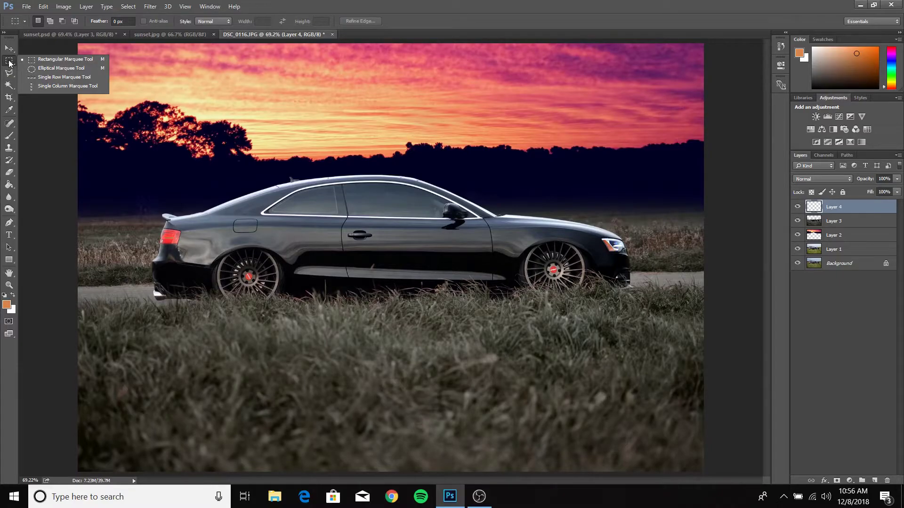
left_click(58, 67)
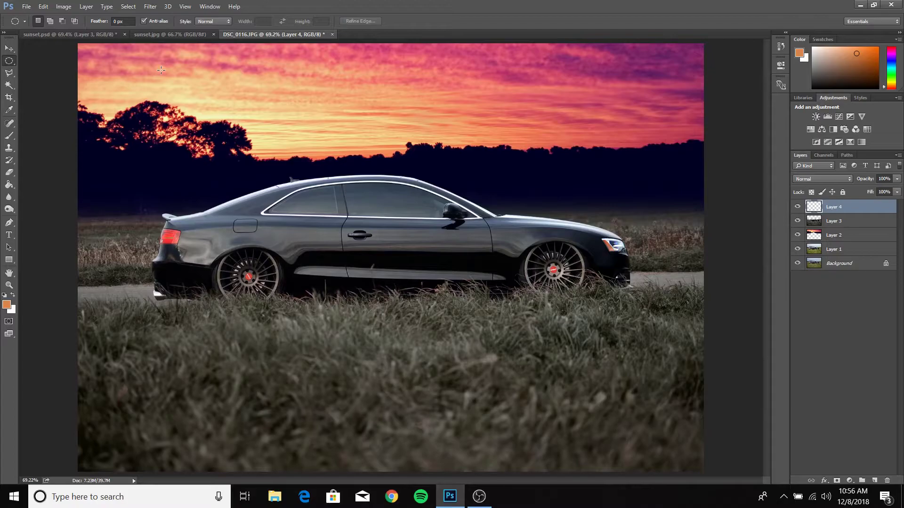
left_click_drag(154, 81, 901, 492)
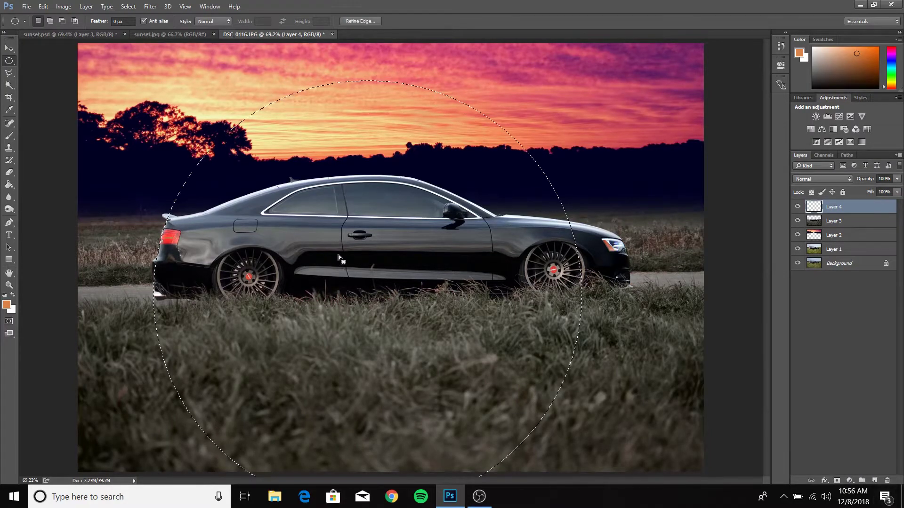
left_click_drag(333, 306, 355, 265)
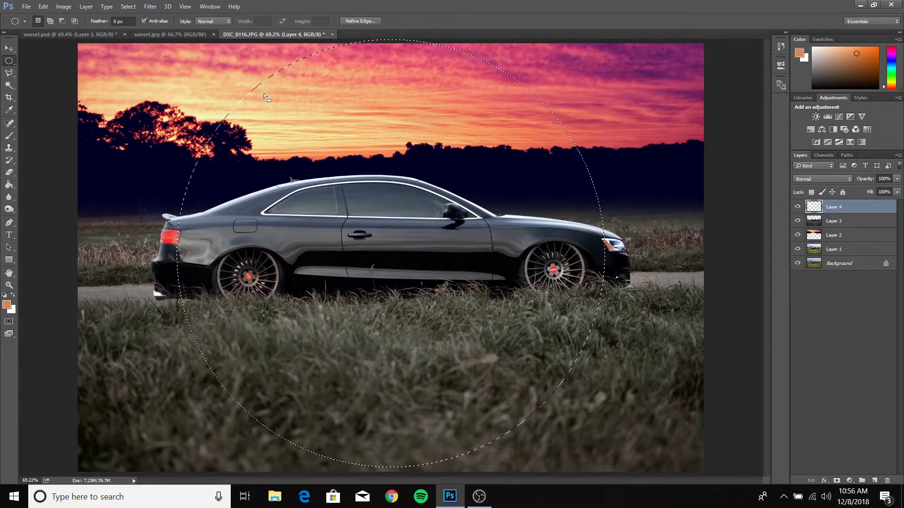
left_click_drag(405, 166, 404, 134)
left_click_drag(379, 179, 381, 187)
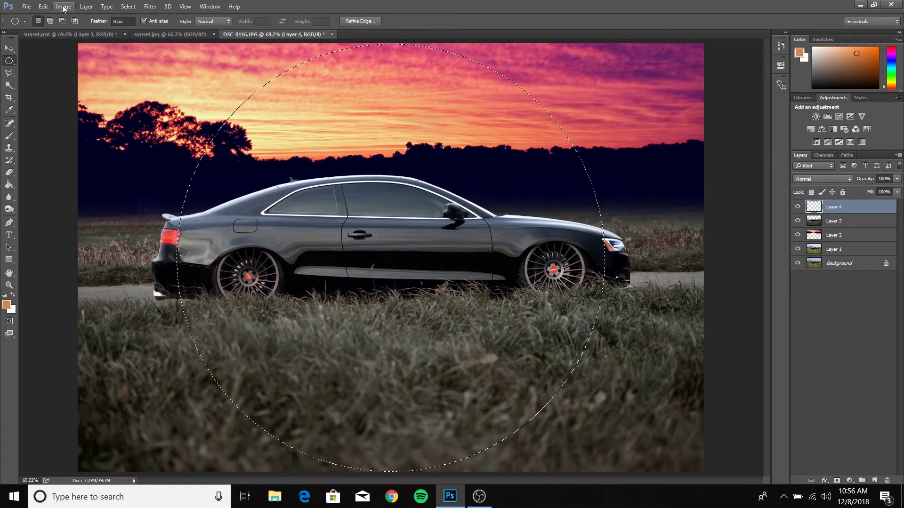
Feather the circular selection with a radius of 250 pixels.
left_click(125, 7)
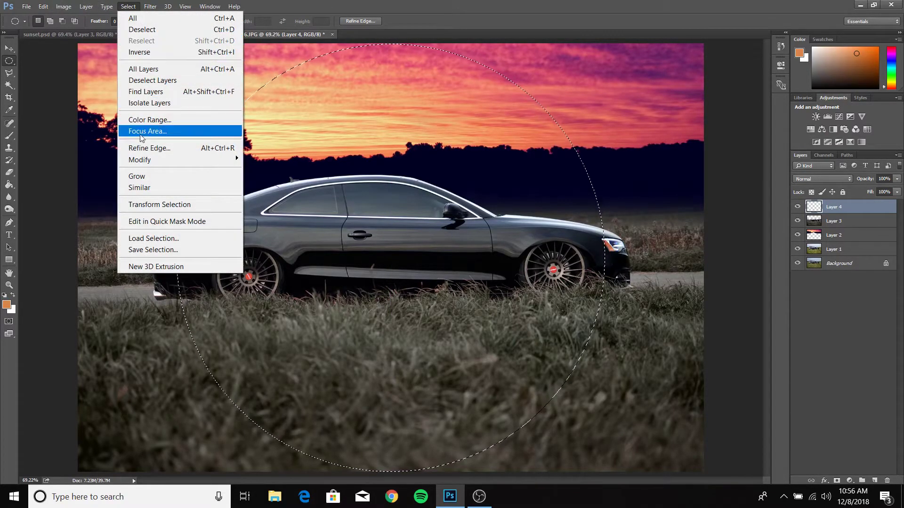
mouse_move(143, 162)
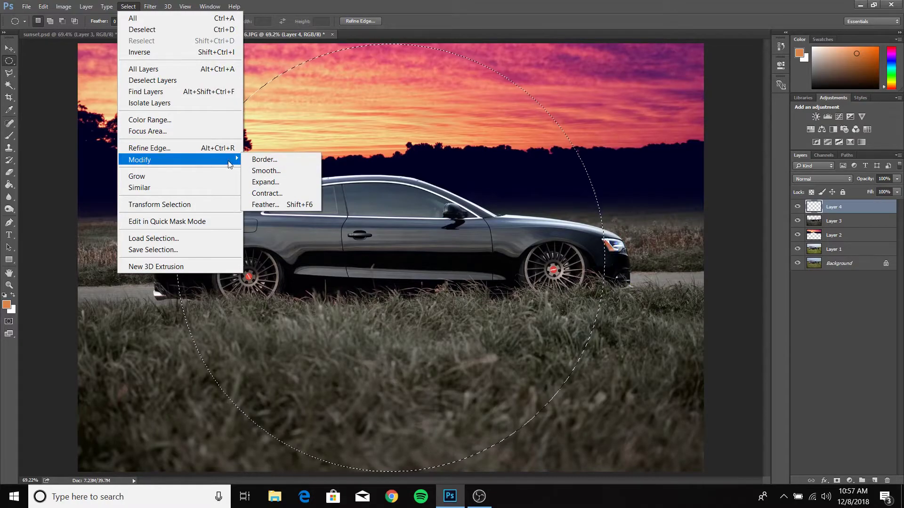
left_click(276, 203)
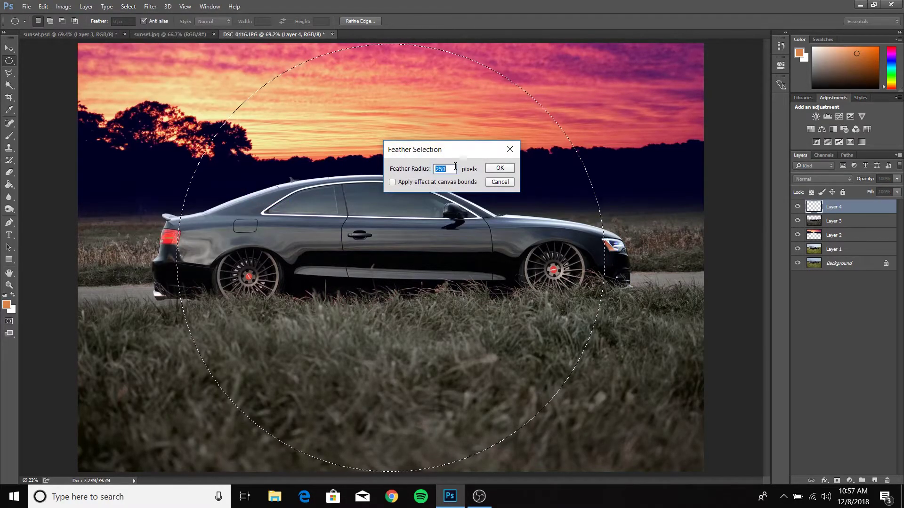
left_click(503, 169)
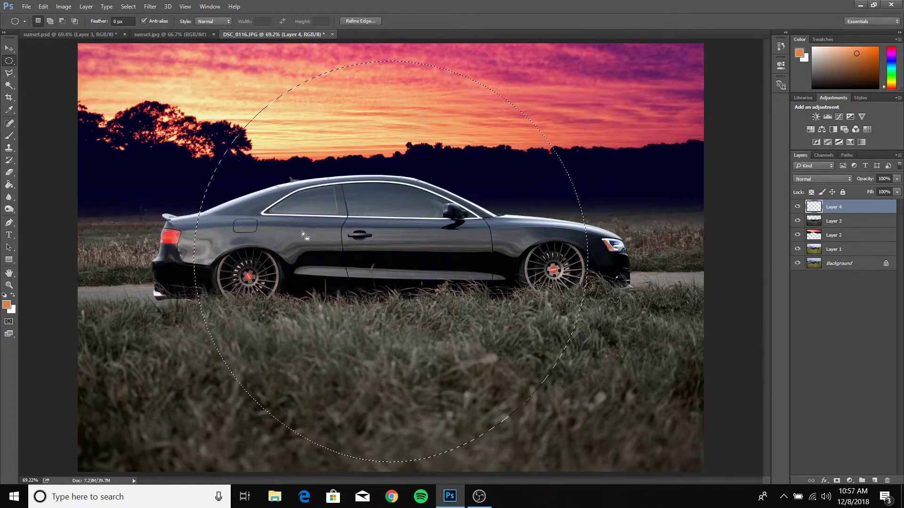
Invert the feathered selection and fill it with black on the new layer, clearing the selection when done.
right_click(185, 145)
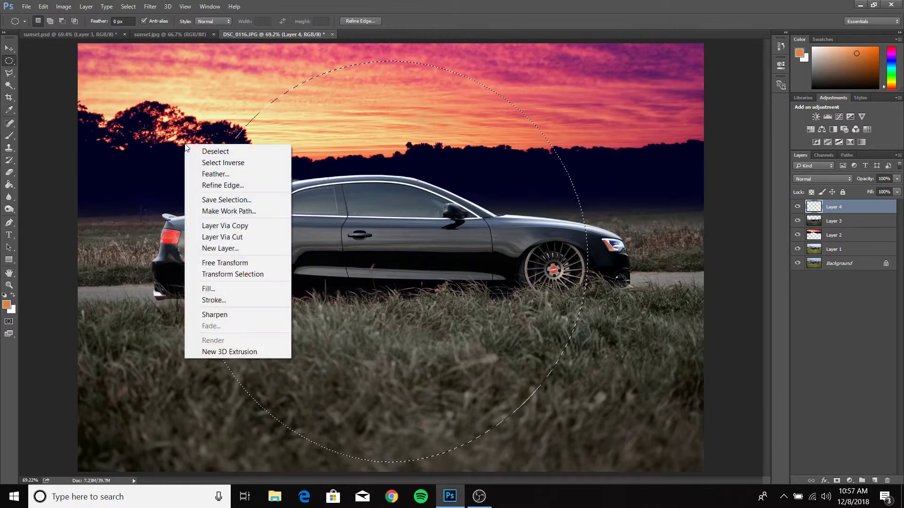
left_click(228, 163)
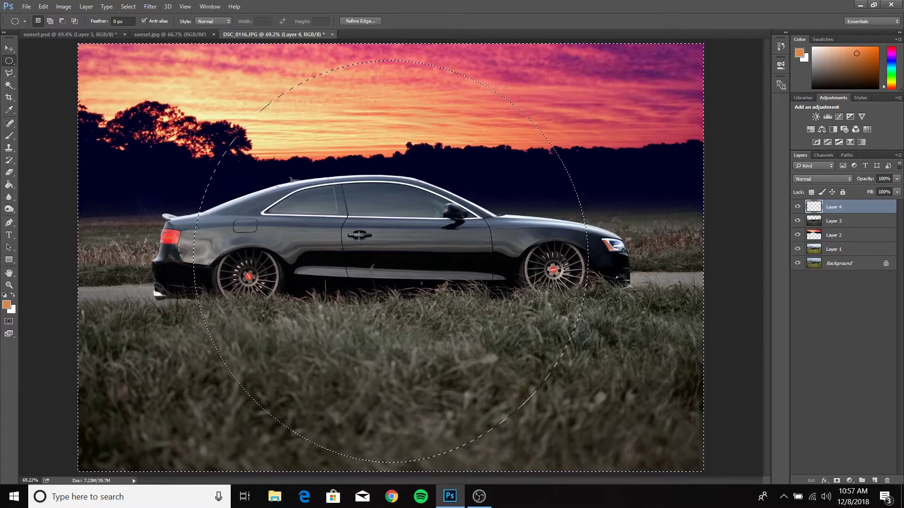
left_click(9, 185)
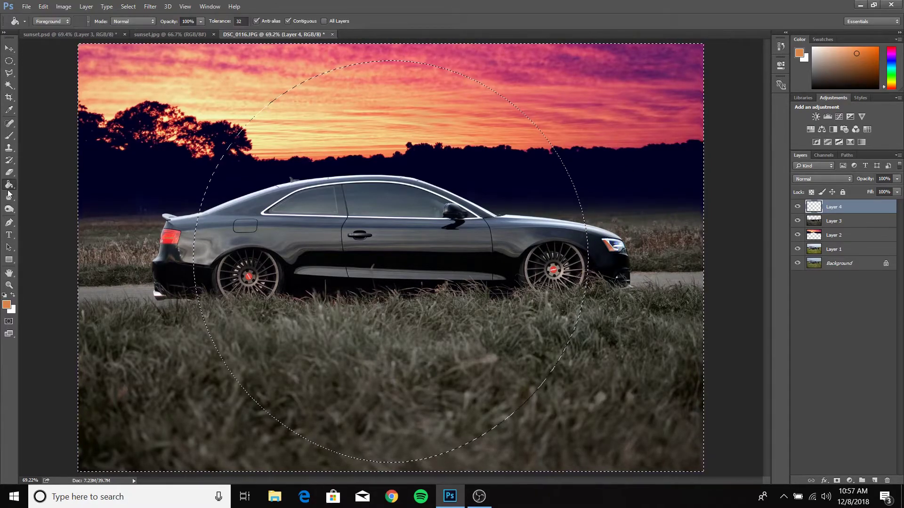
left_click(4, 295)
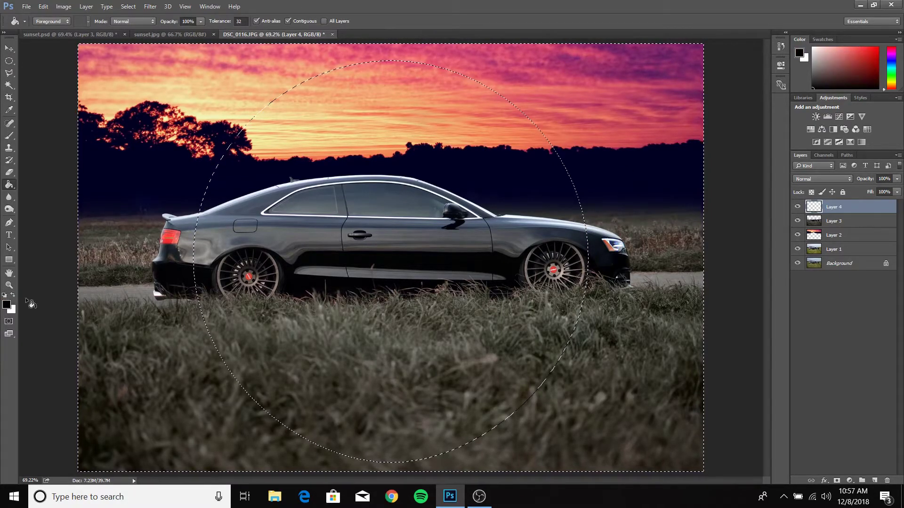
left_click(160, 166)
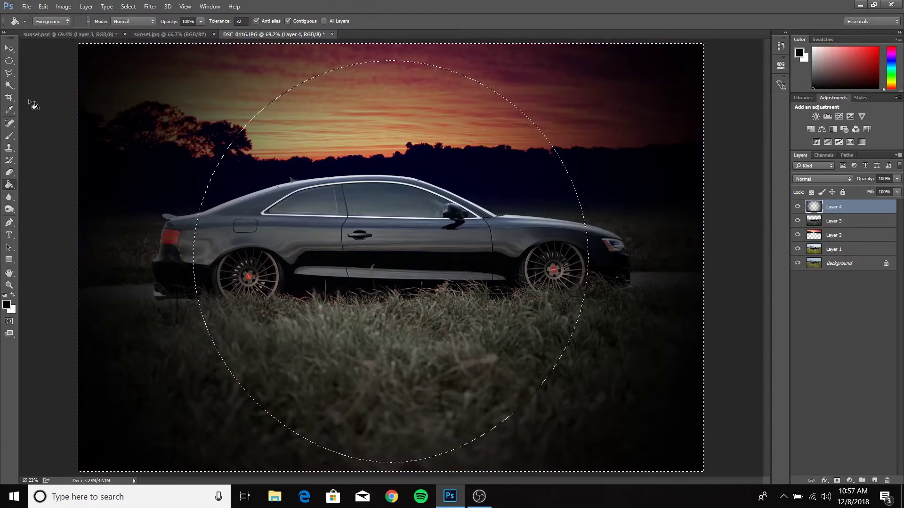
left_click(9, 61)
left_click(334, 234)
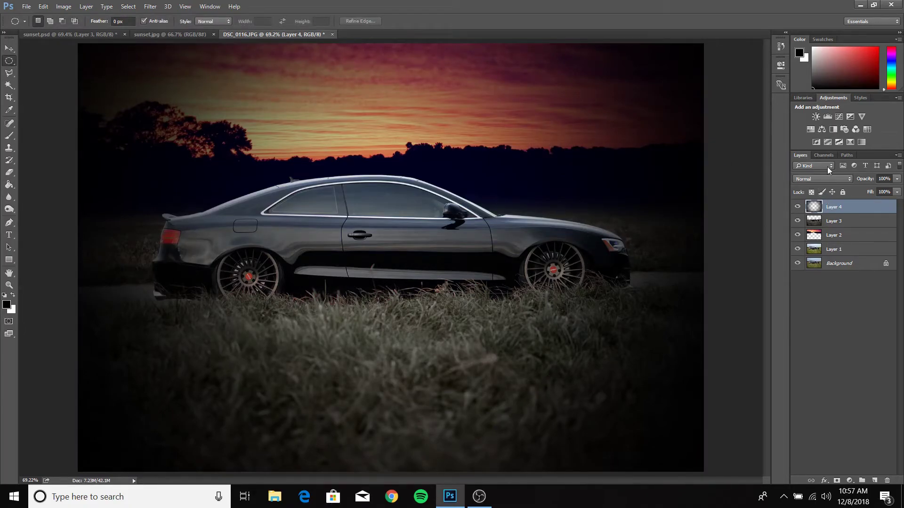
Lower the vignette layer's opacity to 24% and compare the image with it hidden and shown.
left_click(897, 179)
left_click_drag(897, 189, 860, 189)
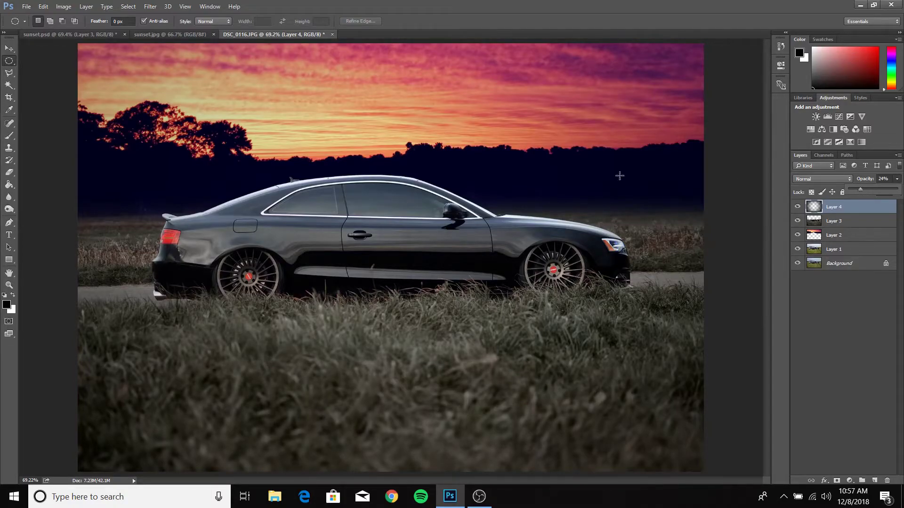
left_click(797, 208)
left_click(797, 207)
Preview the Gradient Map 1 adjustment layer in sunset.psd by showing it, and return to the DSC_0116.JPG document.
left_click(97, 35)
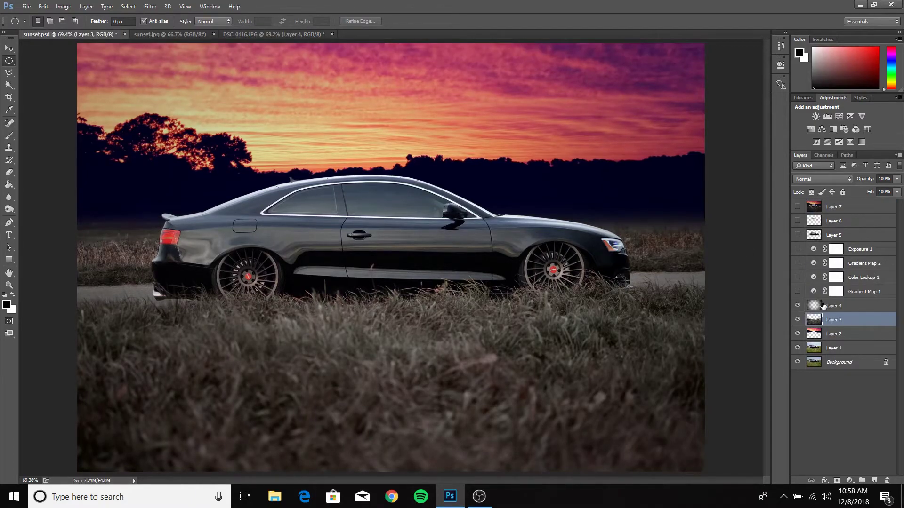
left_click(836, 291)
left_click(798, 292)
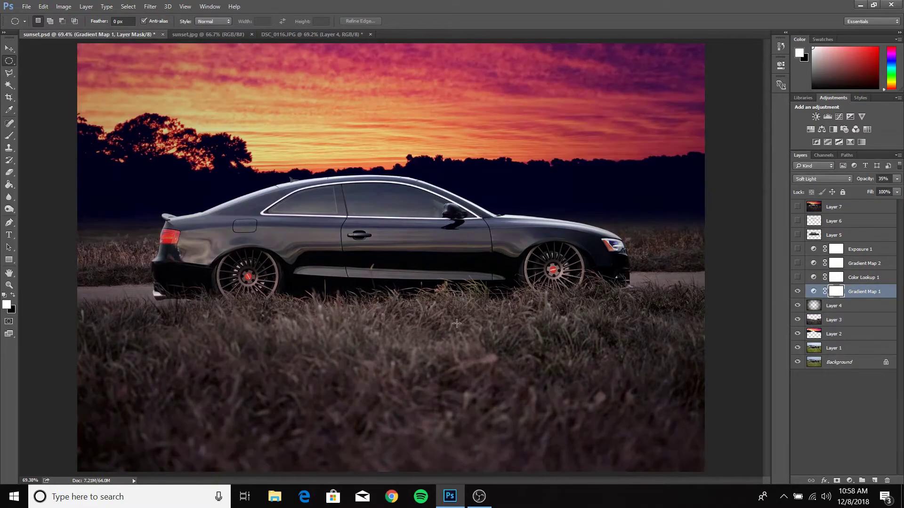
left_click(279, 35)
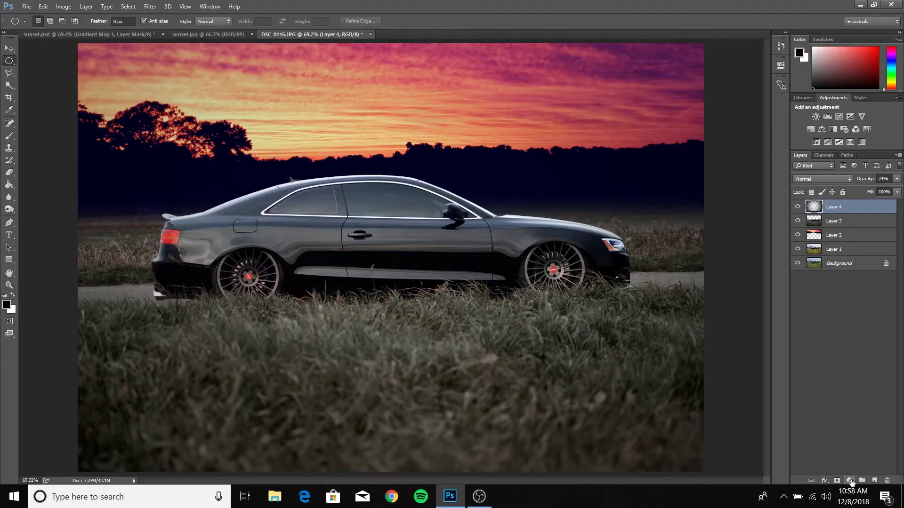
Add a Gradient Map adjustment layer with the purple-to-orange preset and set its blend mode to Soft Light.
left_click(850, 480)
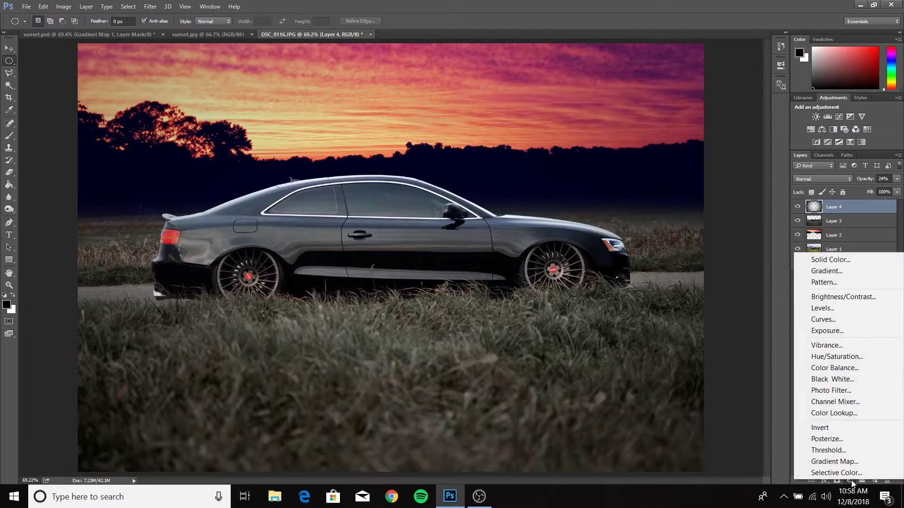
left_click(837, 463)
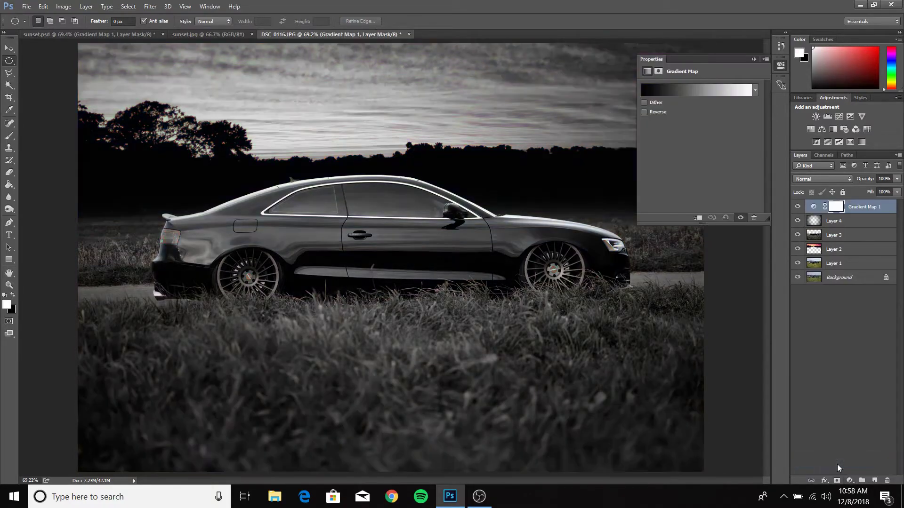
left_click(755, 90)
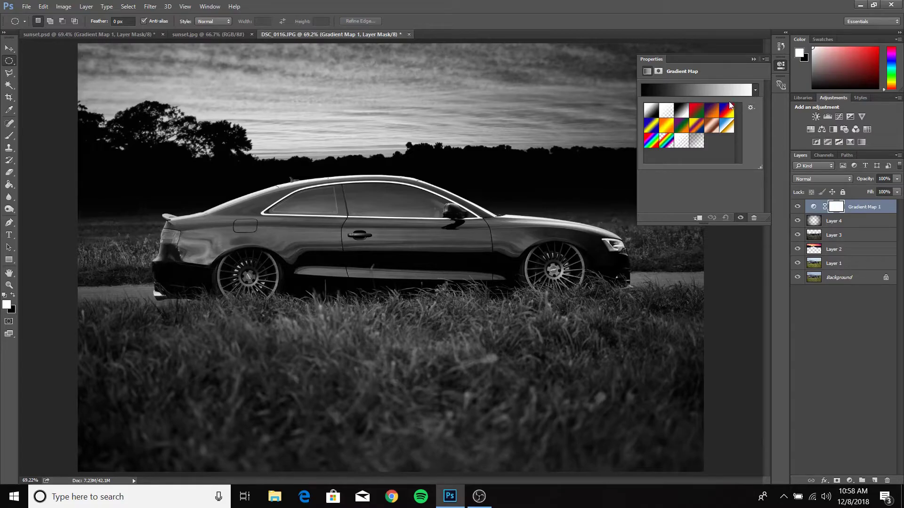
left_click(710, 113)
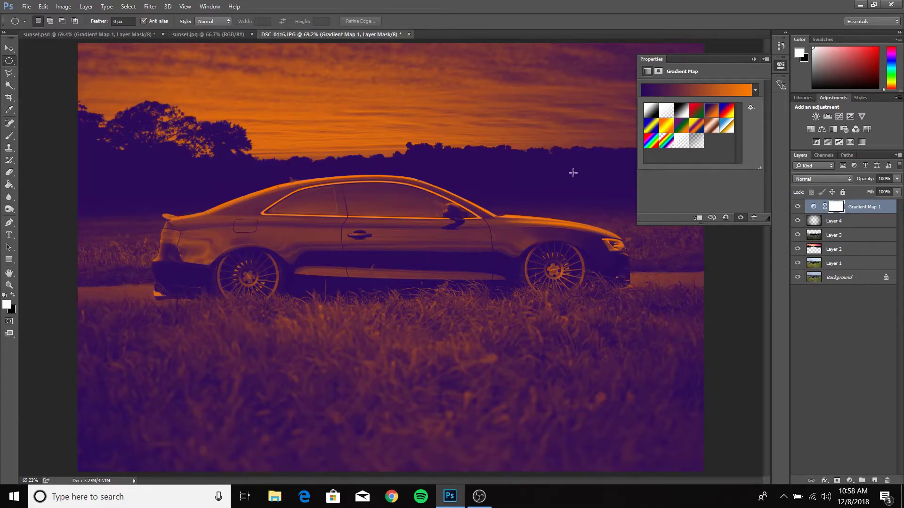
left_click(753, 61)
left_click(753, 59)
left_click(812, 179)
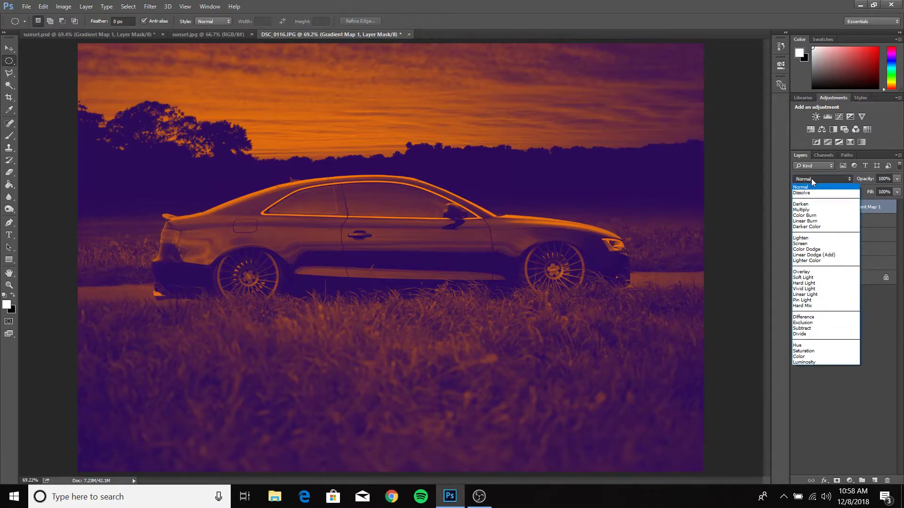
left_click(808, 278)
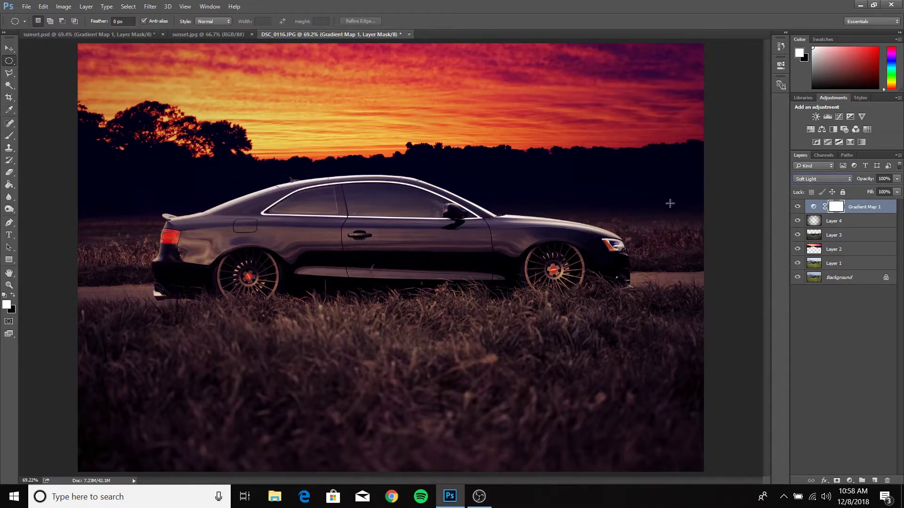
Lower the Gradient Map 1 layer's opacity to 50%.
left_click(897, 179)
left_click_drag(897, 191, 853, 193)
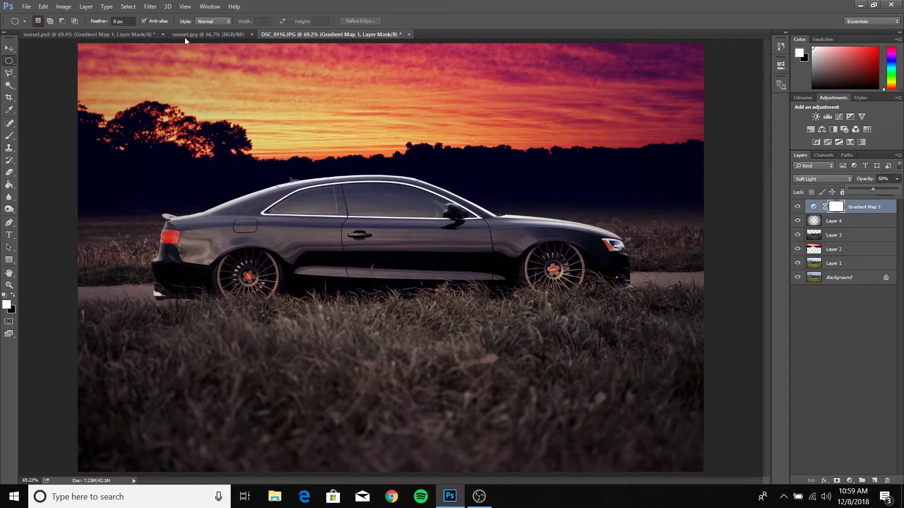
Preview the Color Lookup 1 adjustment layer in sunset.psd by showing and selecting it, and return to the DSC_0116.JPG document.
left_click(60, 34)
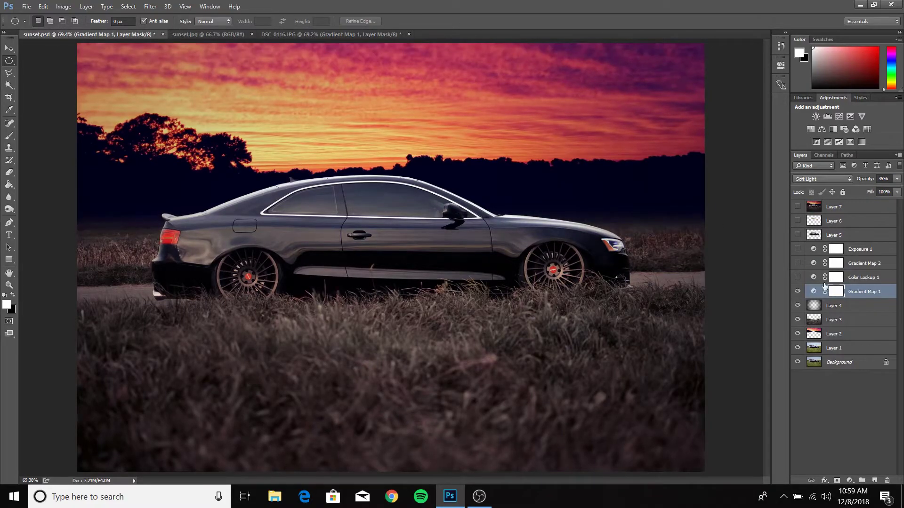
left_click(798, 278)
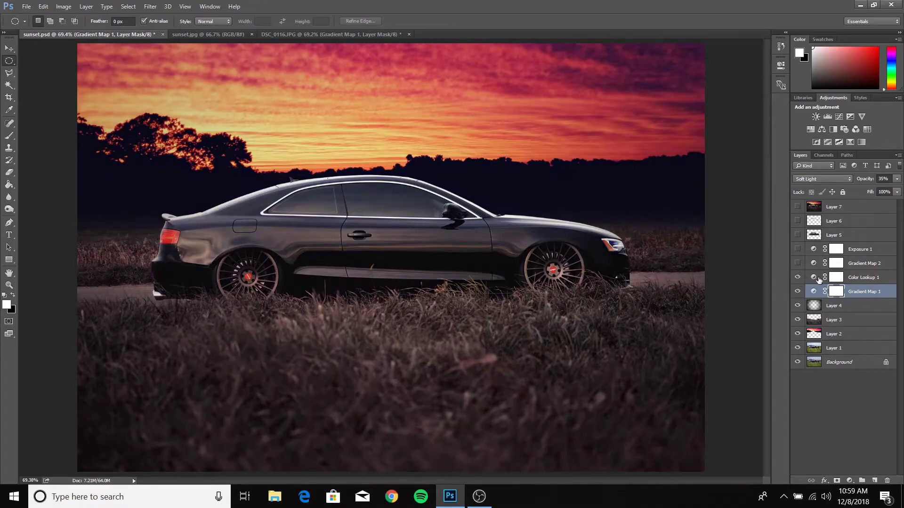
left_click(855, 279)
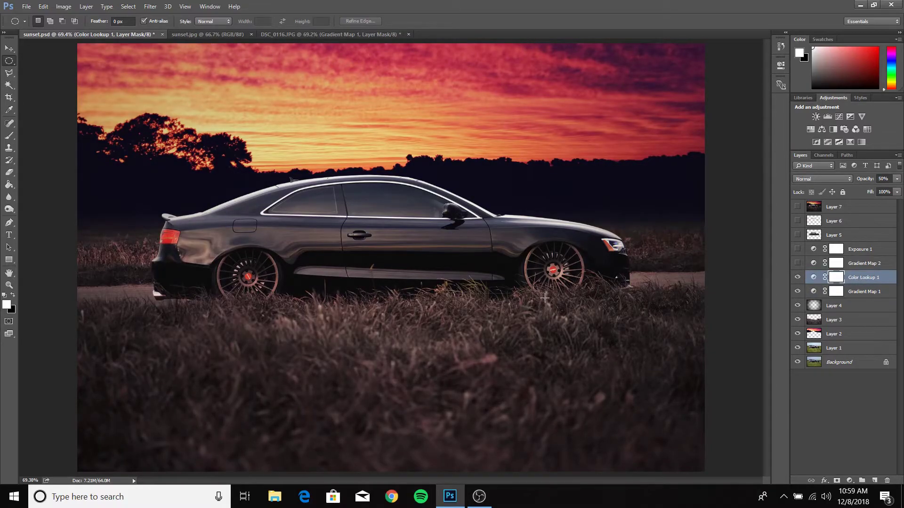
left_click(300, 34)
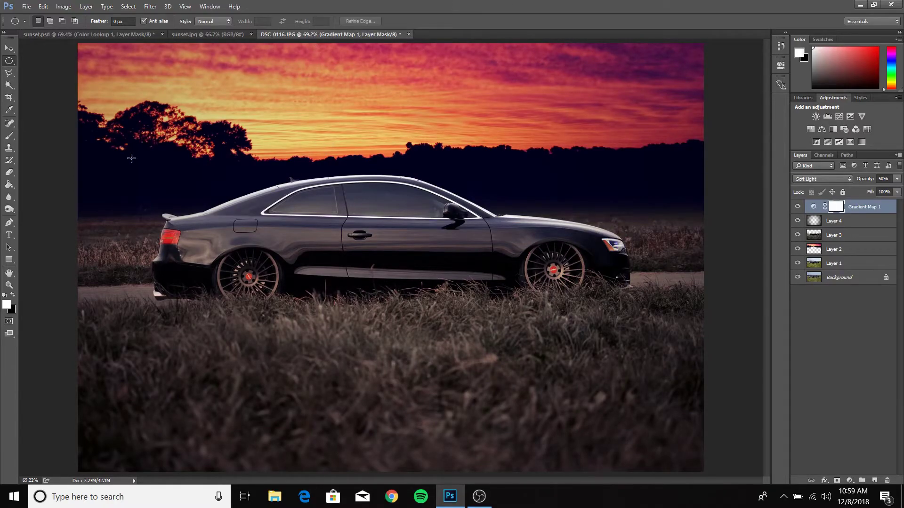
left_click_drag(141, 147, 654, 315)
right_click(10, 50)
right_click(11, 62)
left_click(24, 60)
left_click_drag(133, 149, 654, 348)
left_click(652, 377)
left_click_drag(131, 155, 610, 344)
left_click(644, 330)
left_click_drag(143, 151, 637, 323)
left_click(541, 360)
Compare sunset.psd with its Color Lookup 1 layer hidden and shown, and return to DSC_0116.JPG.
left_click(76, 34)
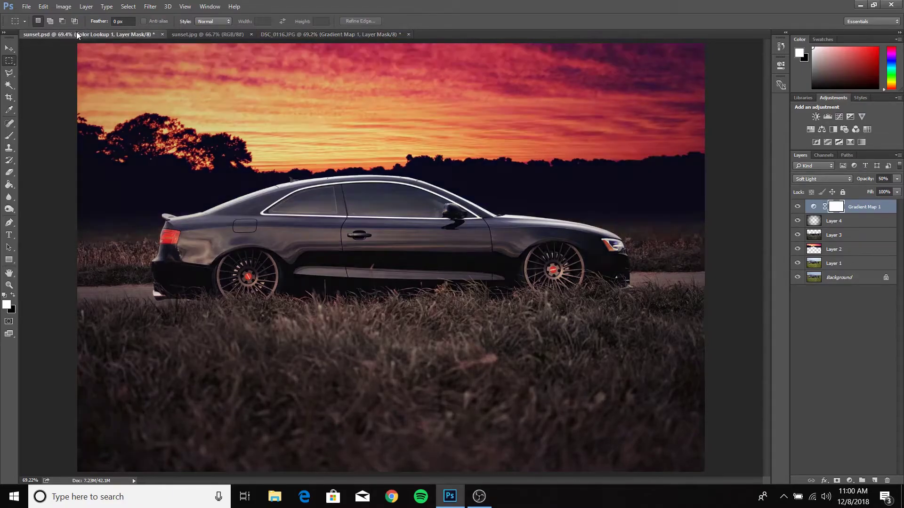
left_click(797, 278)
left_click(798, 278)
left_click(797, 277)
left_click(797, 277)
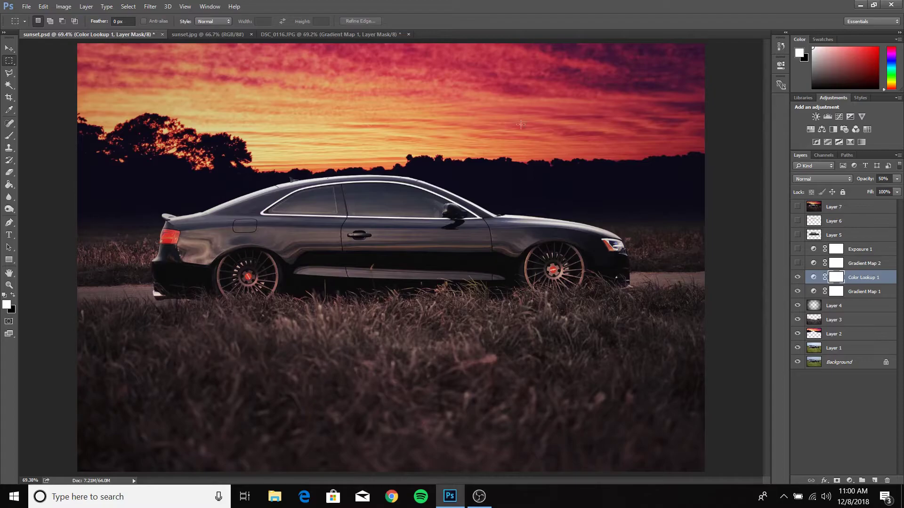
left_click(284, 34)
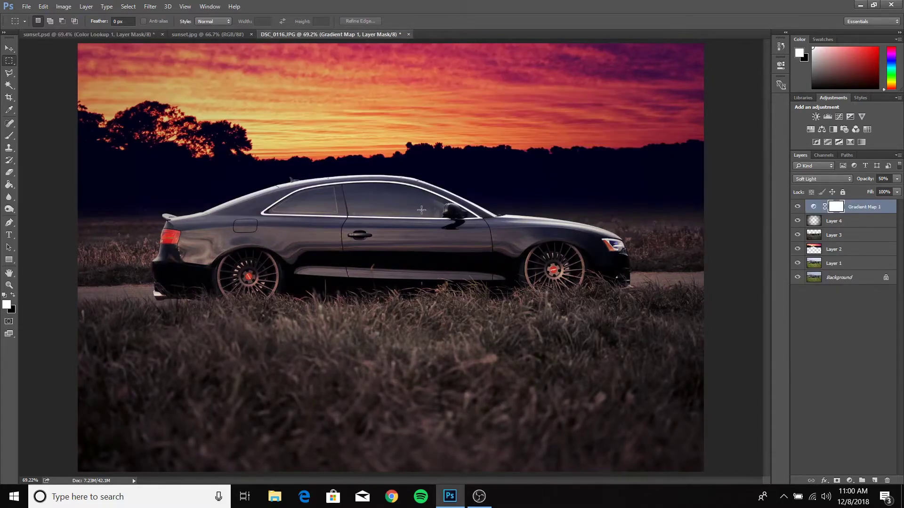
Add a Color Lookup adjustment layer with the MoeWarm.cube 3D LUT and lower its opacity to 50%.
left_click(867, 129)
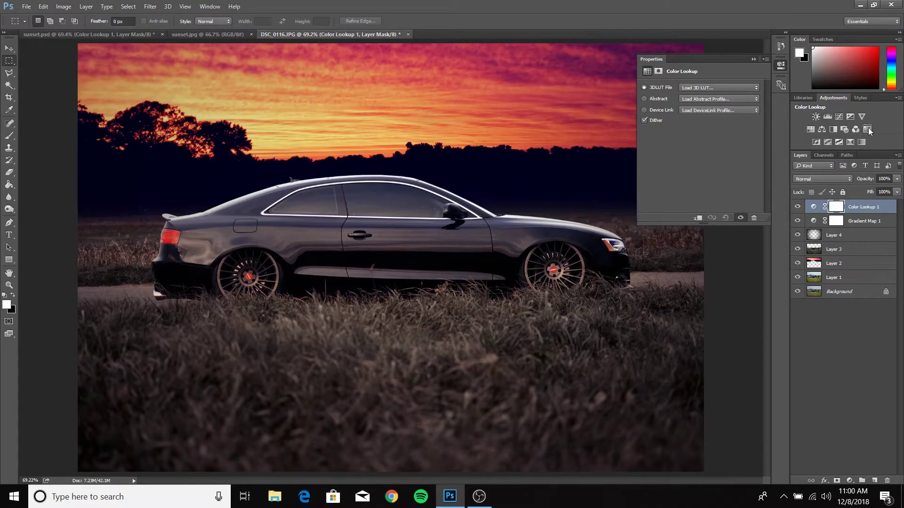
left_click(705, 86)
scroll(735, 250, "down", 3)
scroll(735, 251, "down", 20)
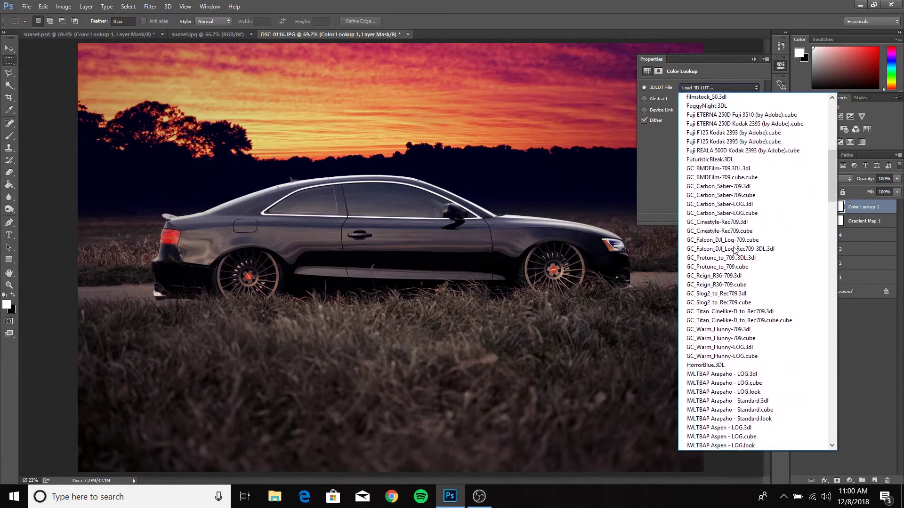
scroll(734, 250, "down", 1)
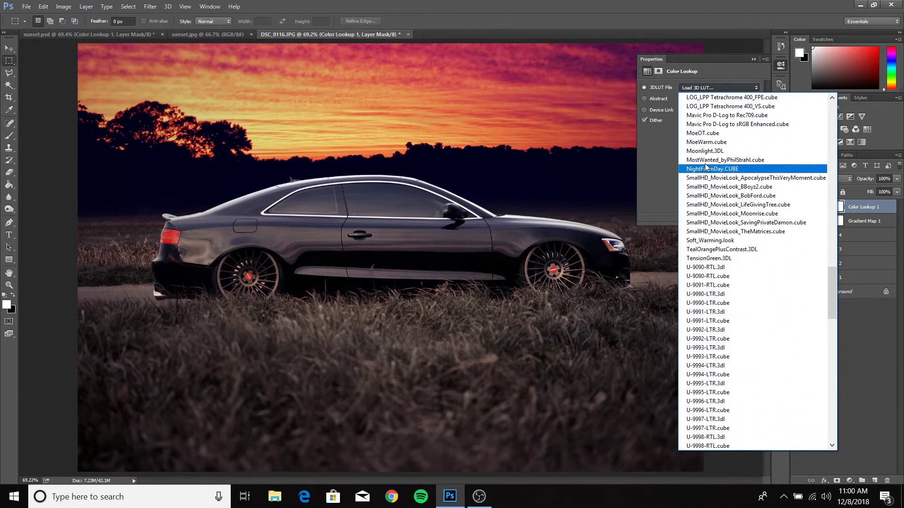
left_click(705, 142)
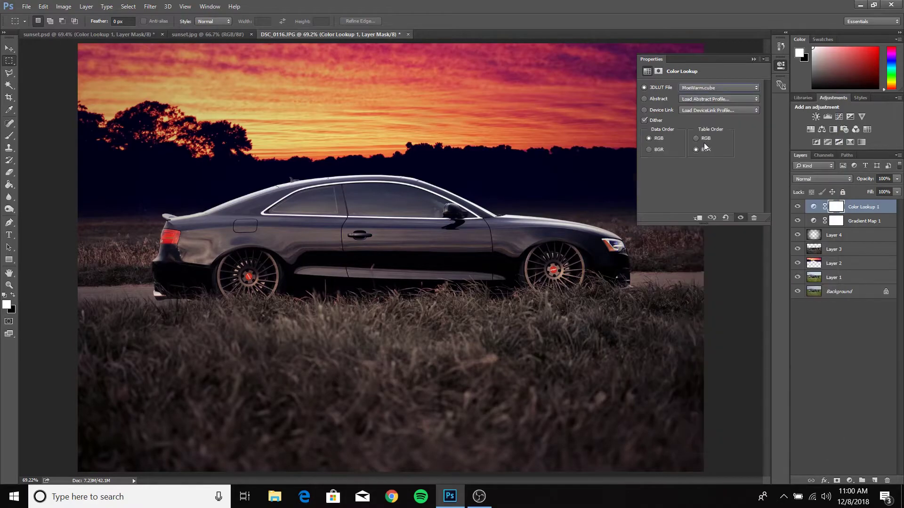
left_click(754, 58)
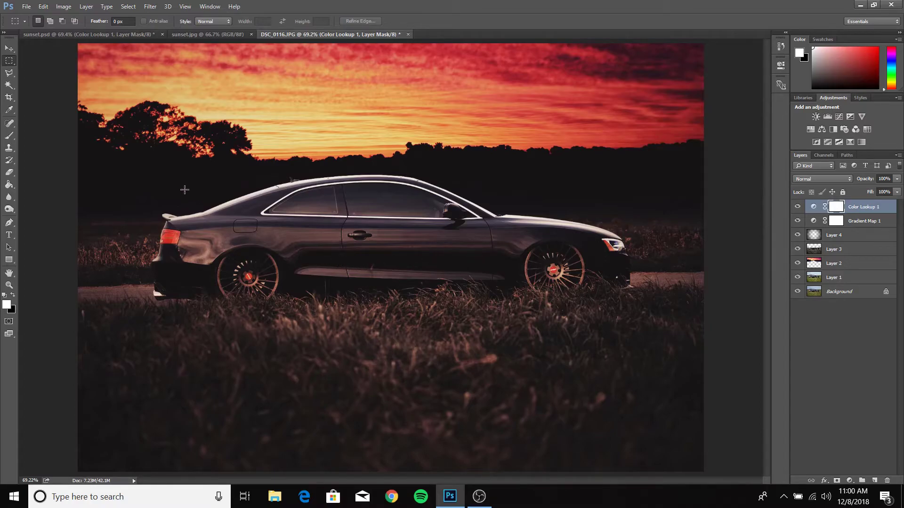
left_click(897, 179)
left_click_drag(897, 190, 886, 193)
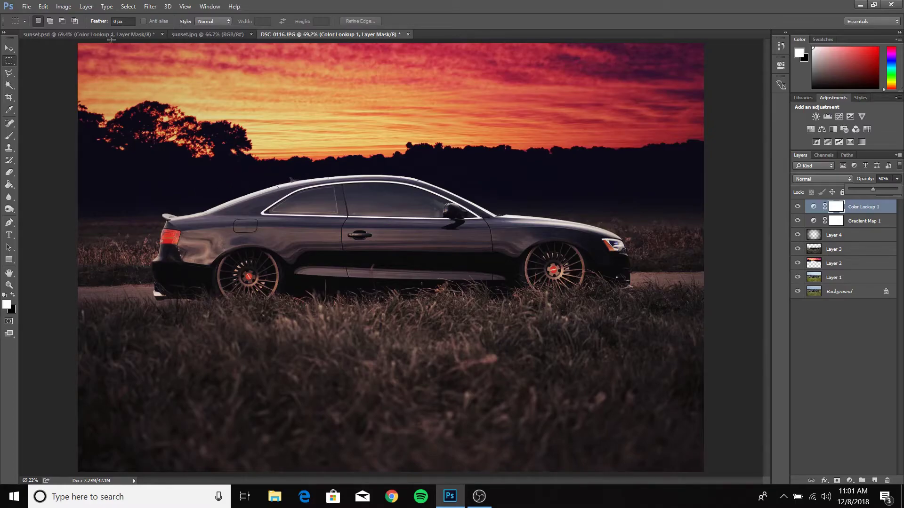
Show the Gradient Map 2 layer in sunset.psd, check its blend settings, and compare the image with it hidden and shown.
left_click(95, 34)
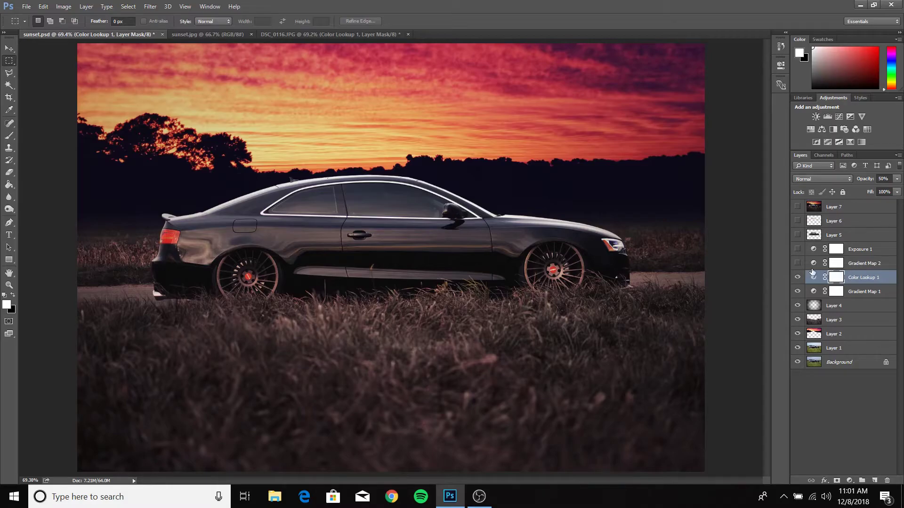
left_click(797, 263)
left_click(860, 265)
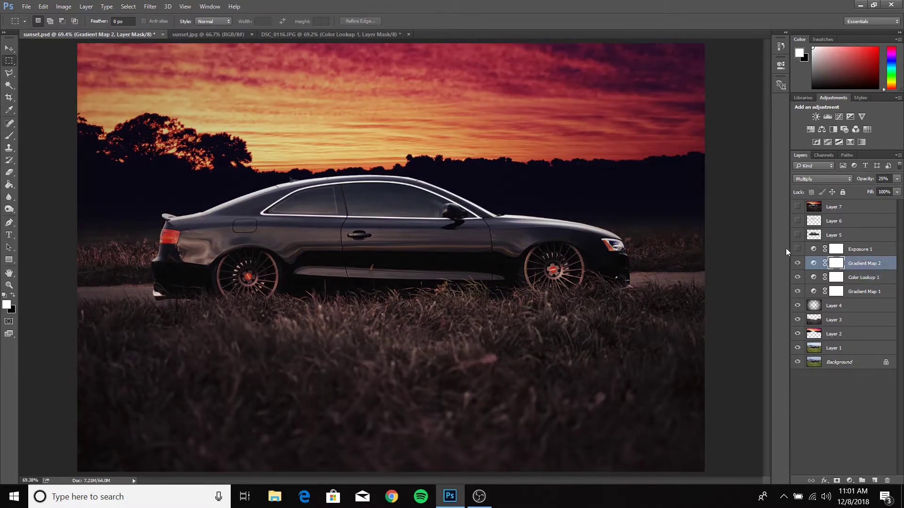
left_click(857, 254)
left_click(859, 265)
left_click(797, 264)
left_click(797, 264)
Examine the Exposure 1 layer's effect and settings in sunset.psd, and return to the DSC_0116.JPG document.
left_click(856, 253)
left_click(856, 267)
left_click(855, 254)
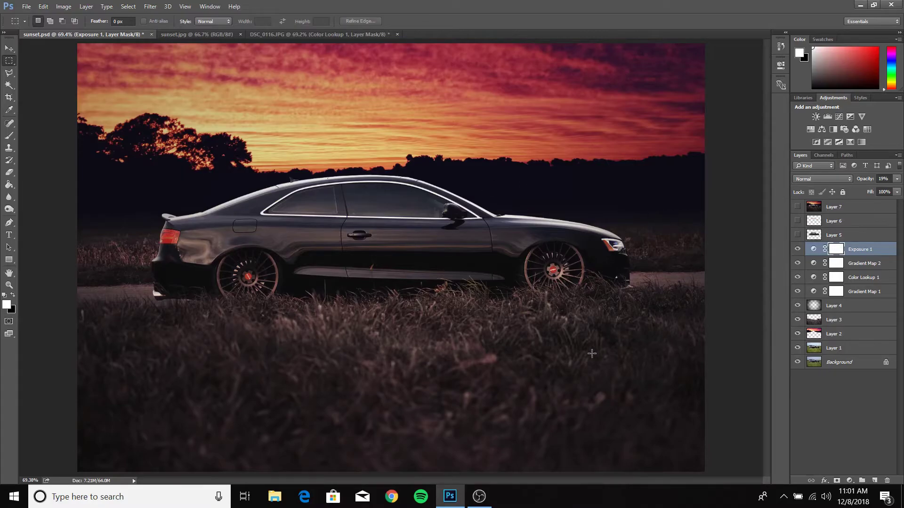
left_click_drag(160, 168, 649, 321)
key("ctrl+d")
left_click(854, 268)
left_click(852, 256)
left_click(292, 35)
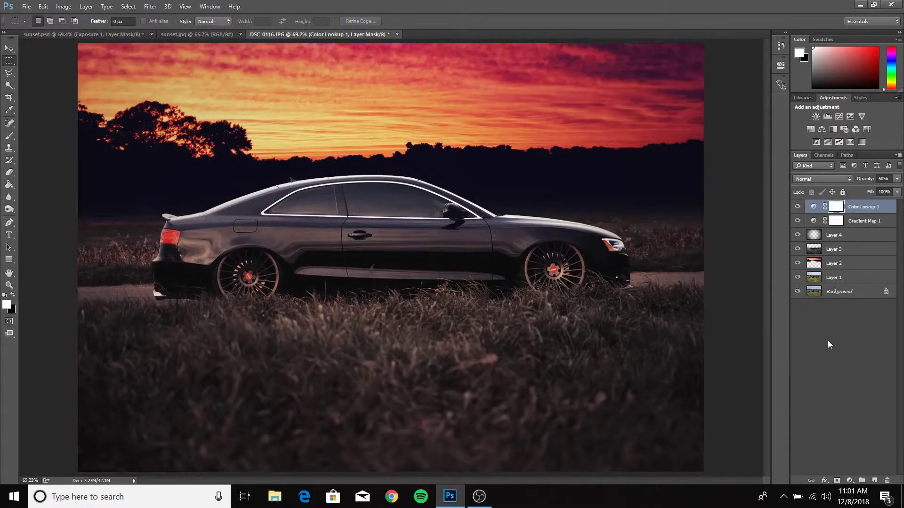
Add a Gradient Map adjustment layer above Color Lookup 1 with a gradient from dark navy 00132c to white.
left_click(849, 480)
left_click(838, 457)
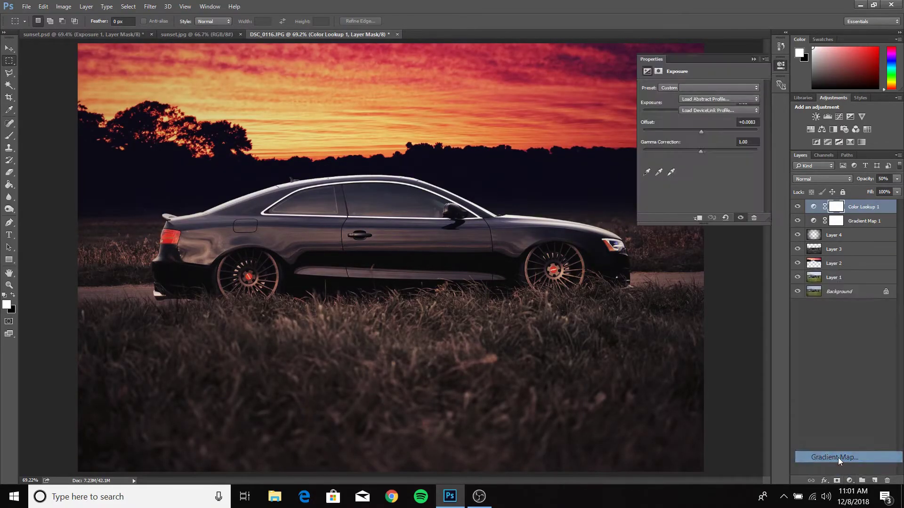
left_click(651, 90)
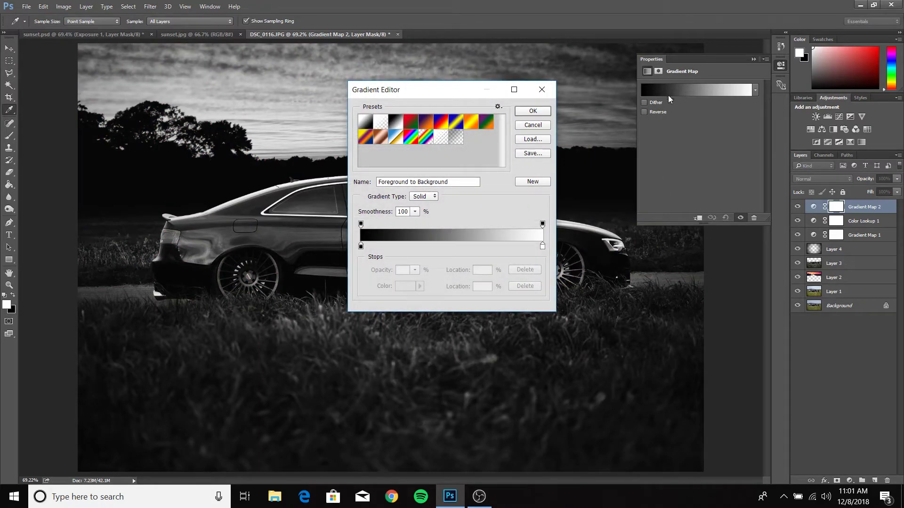
double_click(361, 246)
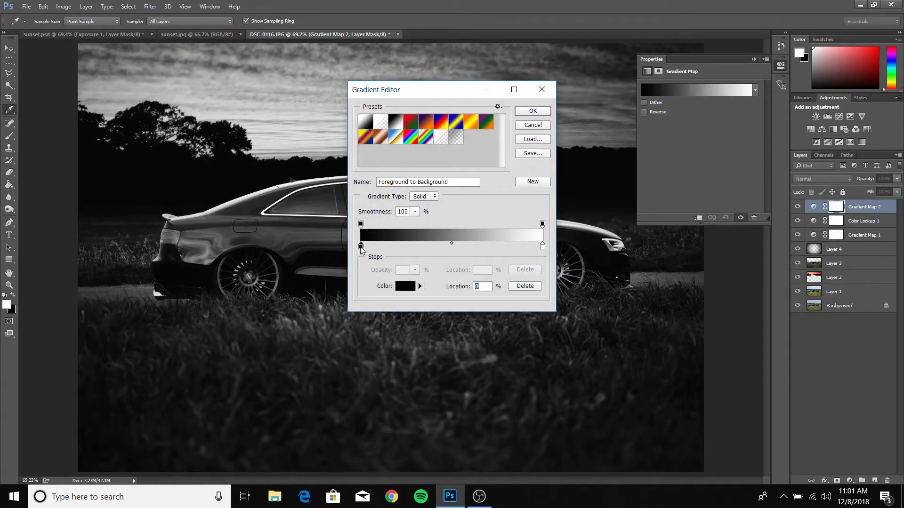
left_click(424, 349)
left_click_drag(405, 365, 439, 413)
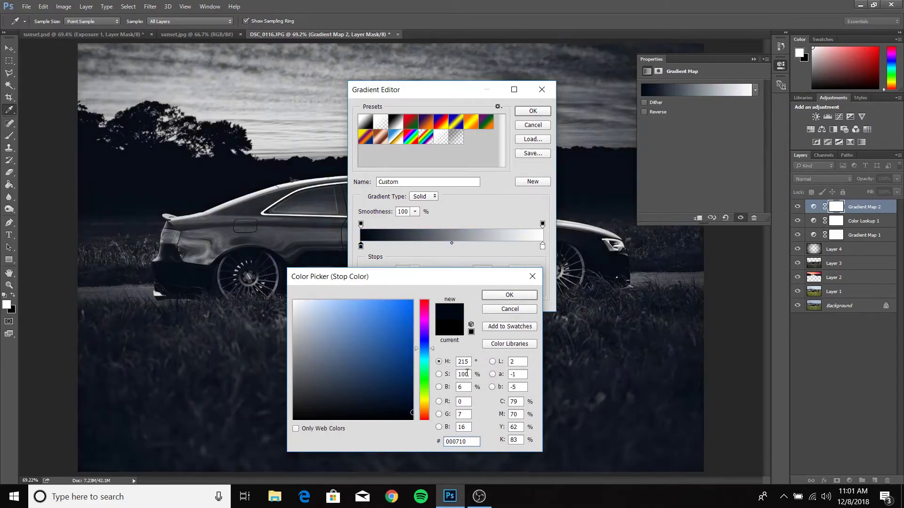
left_click(504, 295)
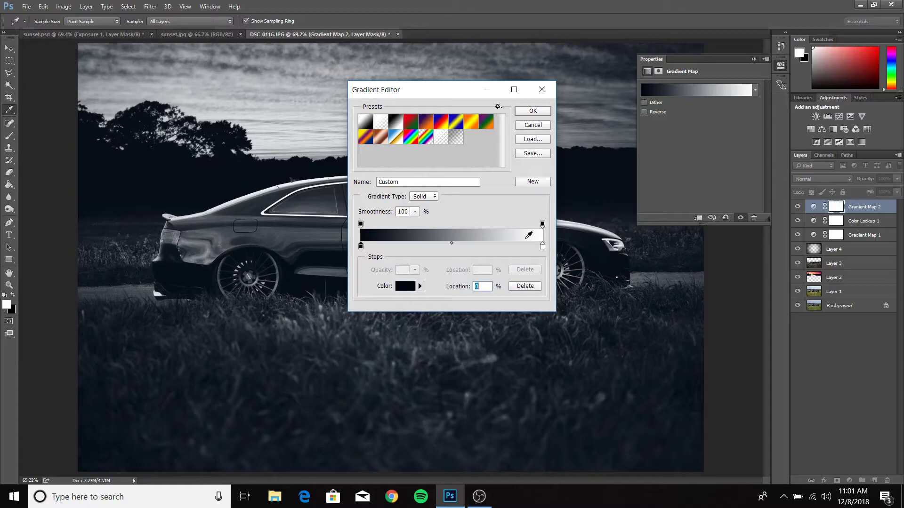
double_click(361, 245)
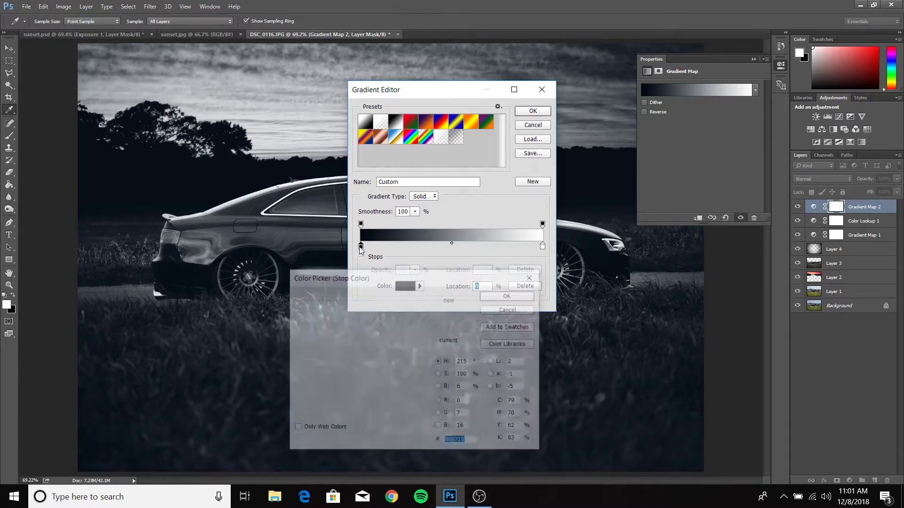
left_click(413, 399)
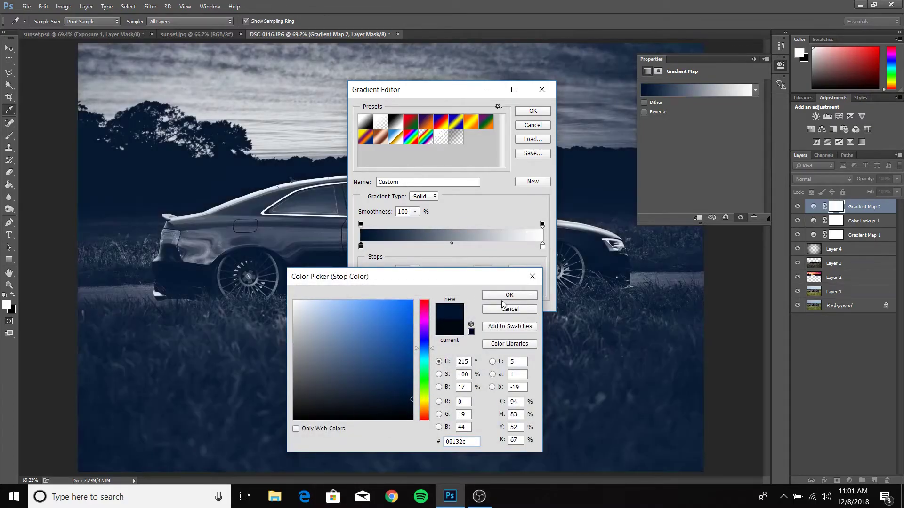
left_click(509, 295)
left_click(533, 111)
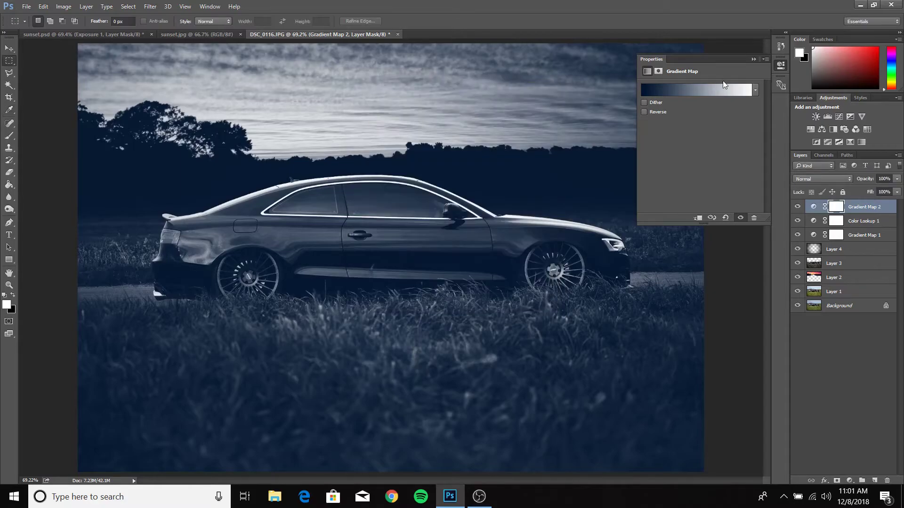
left_click(753, 59)
Set the Gradient Map 2 layer's blend mode to Multiply and its opacity to 25%.
left_click(823, 179)
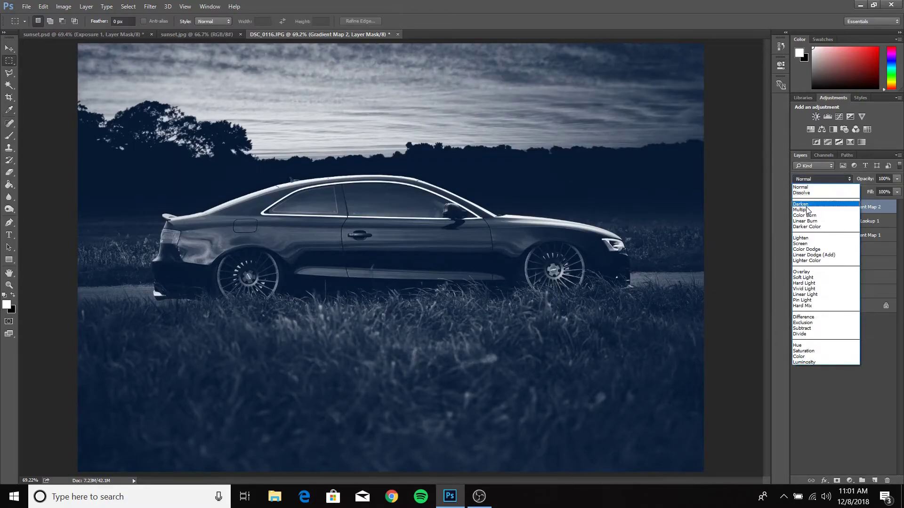
left_click(806, 209)
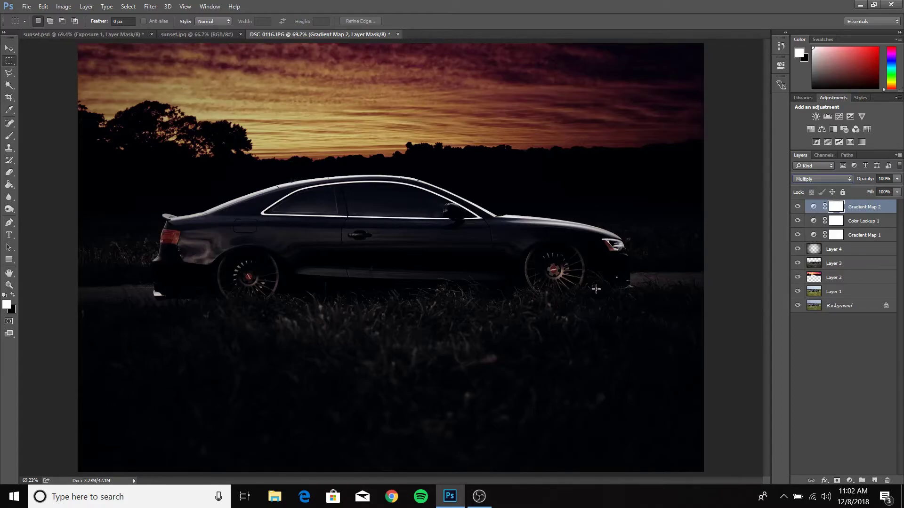
left_click(896, 179)
left_click_drag(897, 188, 854, 191)
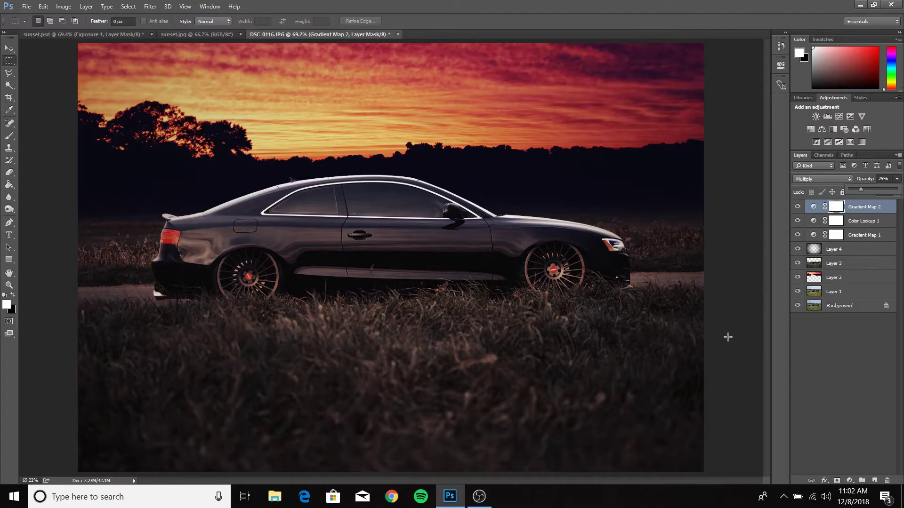
Add an Exposure adjustment layer with the offset raised to +0.0041 and lower the layer's opacity to 16%.
left_click(849, 480)
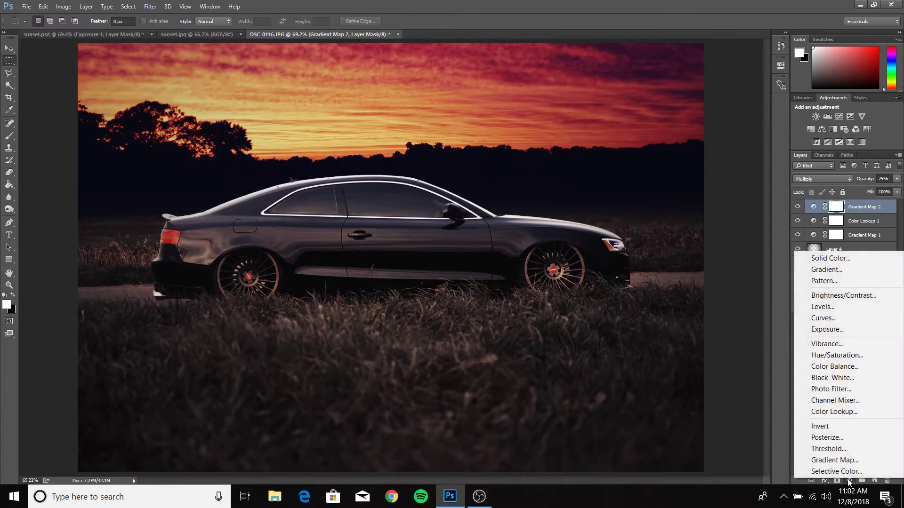
left_click(823, 330)
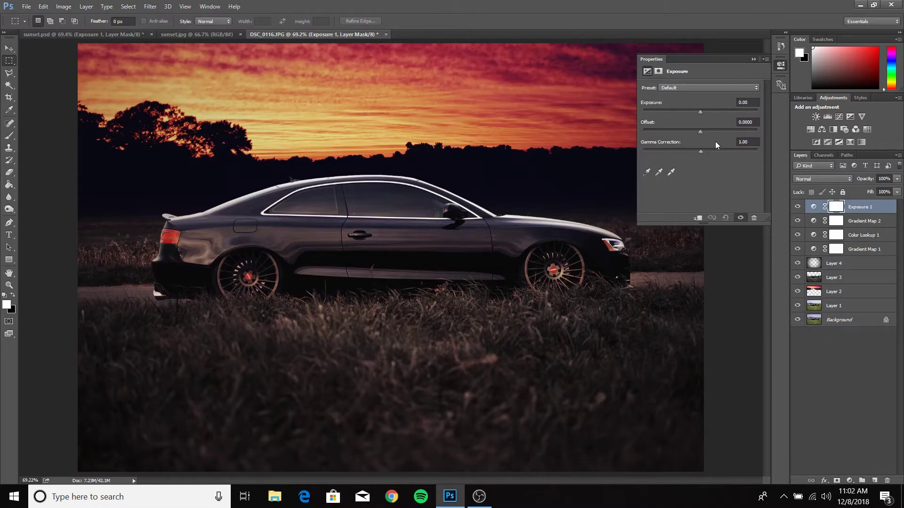
left_click_drag(699, 132, 700, 133)
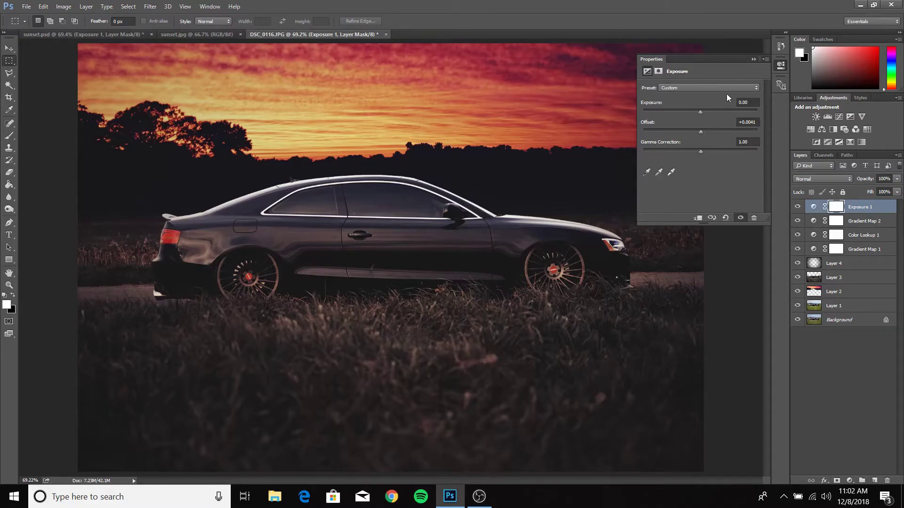
left_click(753, 59)
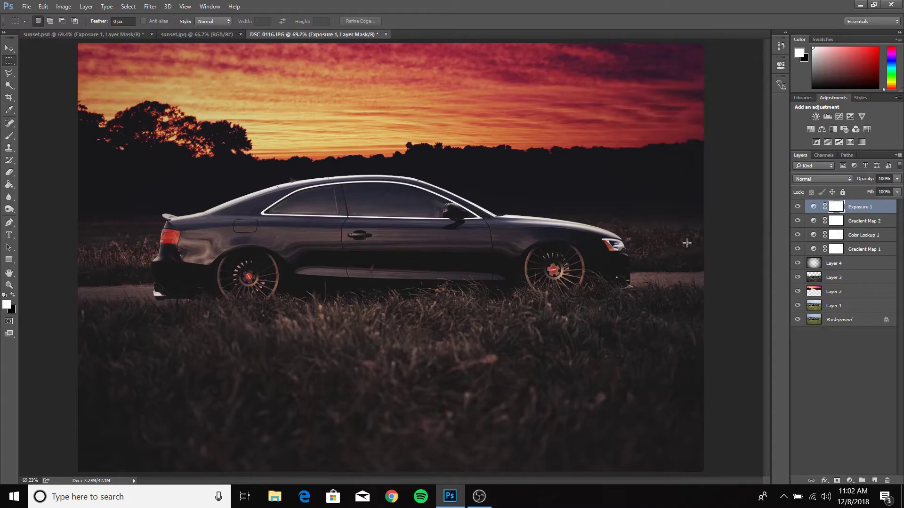
left_click(896, 179)
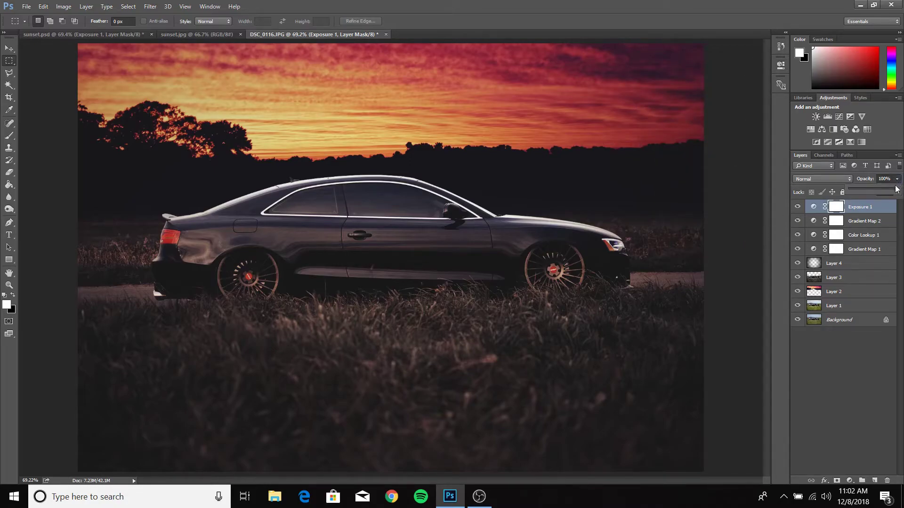
left_click_drag(897, 191, 858, 194)
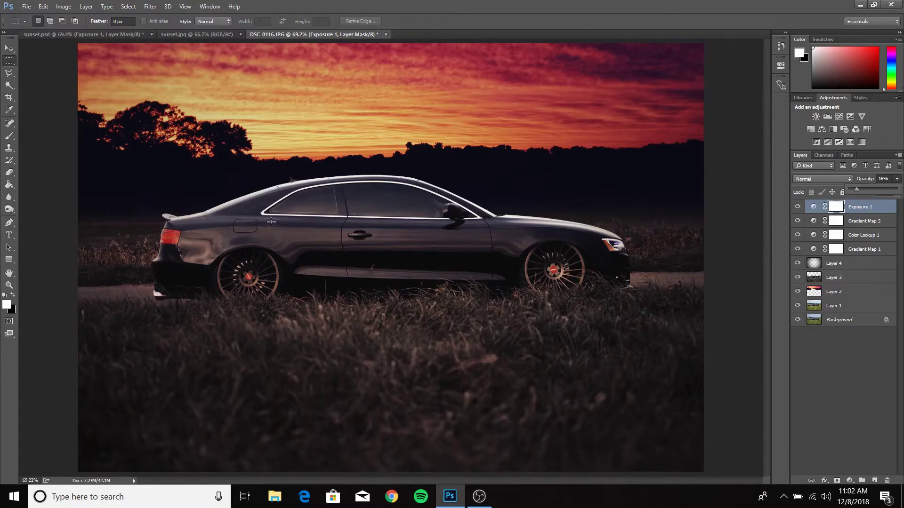
left_click_drag(152, 165, 661, 324)
left_click(571, 351)
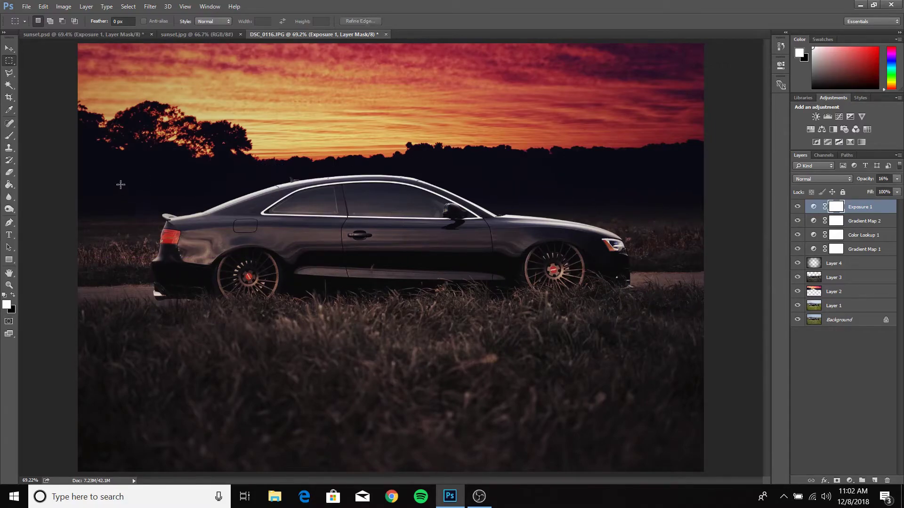
left_click_drag(121, 156, 687, 319)
left_click(533, 334)
Show Layer 5 in sunset.psd to examine its effect on the car and surrounding grass, and return to DSC_0116.JPG.
left_click(69, 35)
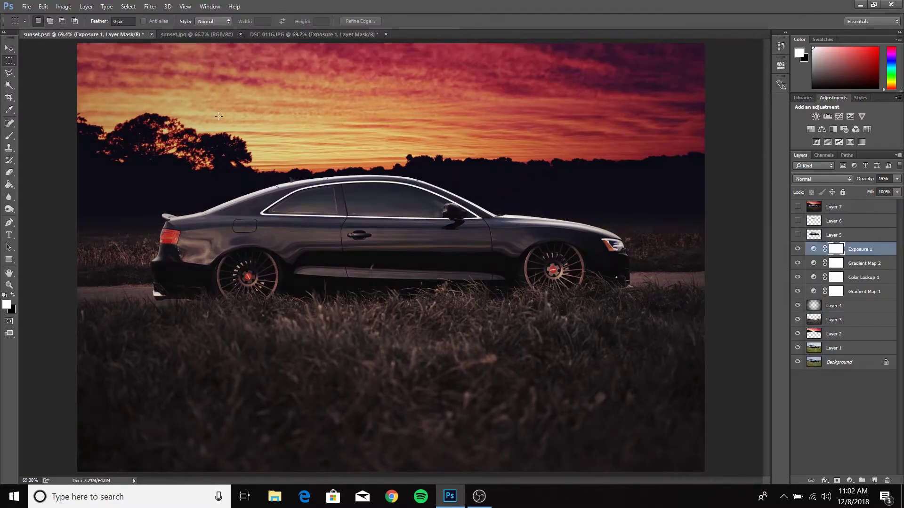
left_click(797, 235)
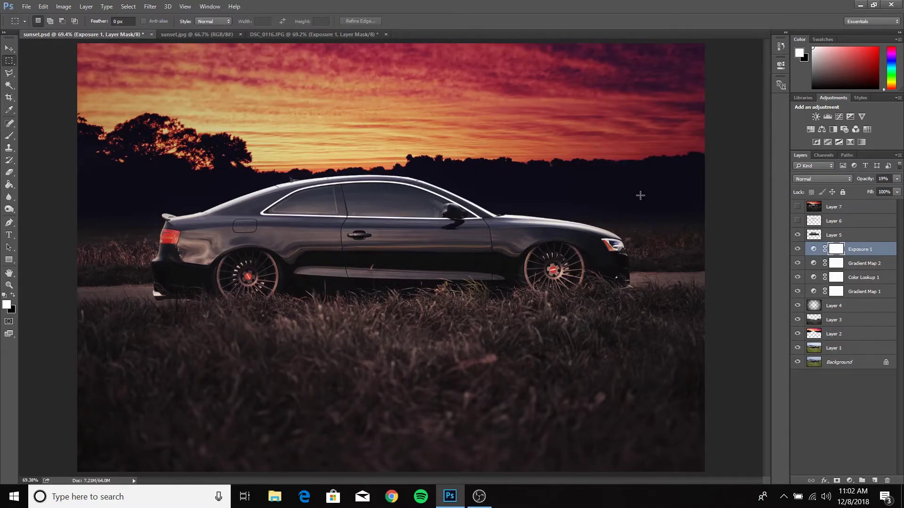
left_click_drag(171, 317, 678, 404)
left_click(679, 448)
left_click_drag(572, 458, 130, 308)
left_click(411, 319)
left_click(278, 34)
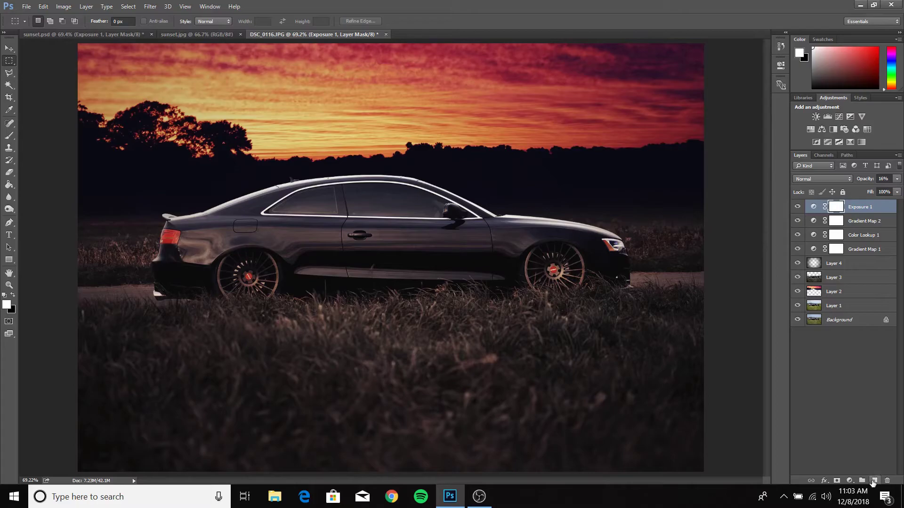
Add a new layer above Exposure 1, fill a rectangular area around the whole car with Apply Image, and deselect.
left_click(877, 480)
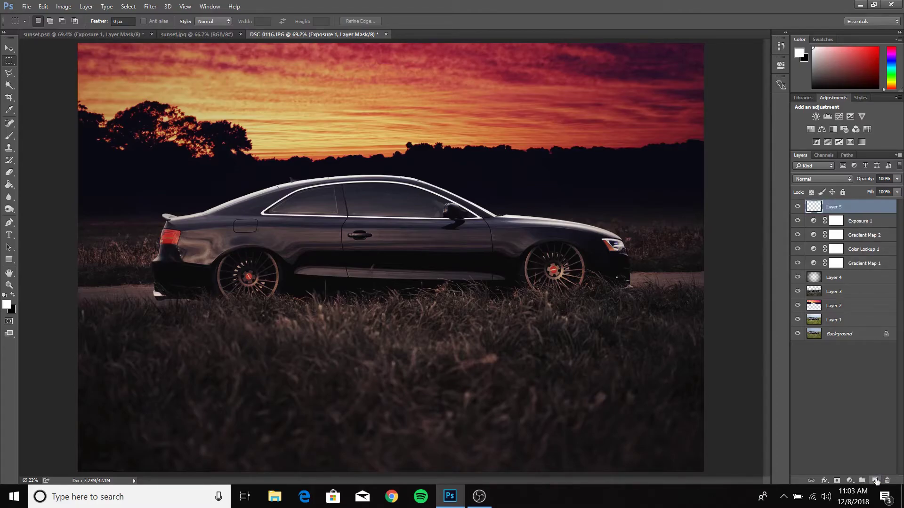
key("d")
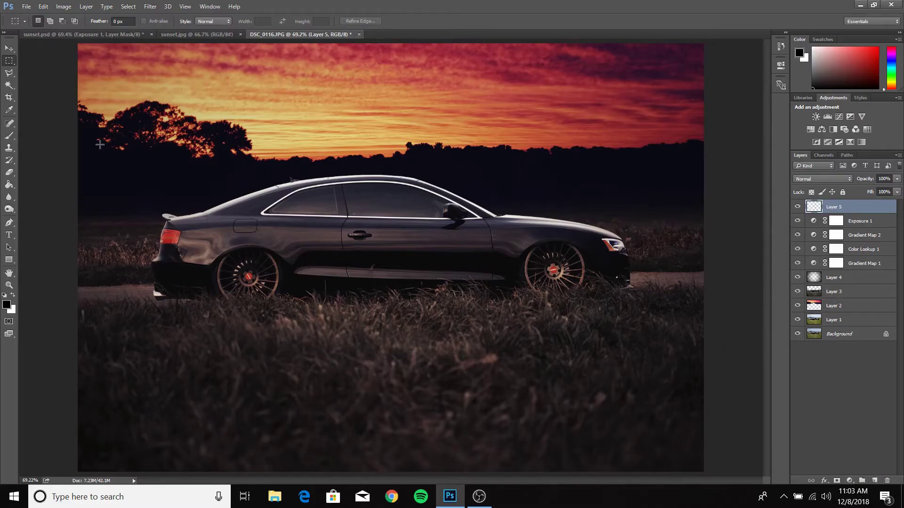
left_click_drag(134, 158, 657, 329)
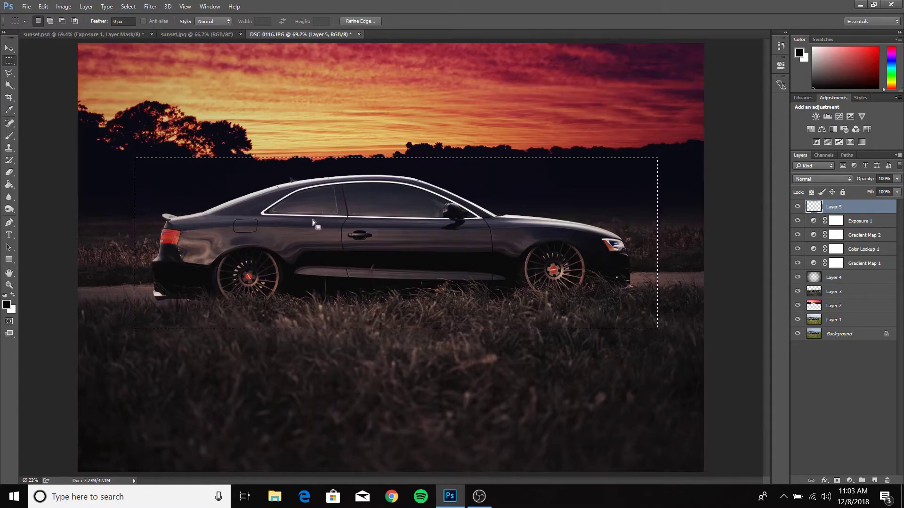
left_click(67, 7)
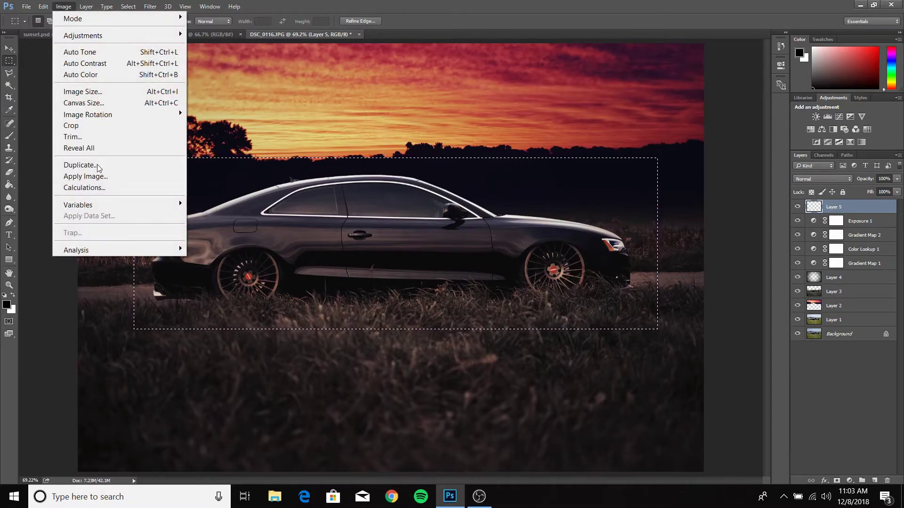
left_click(95, 177)
left_click(537, 144)
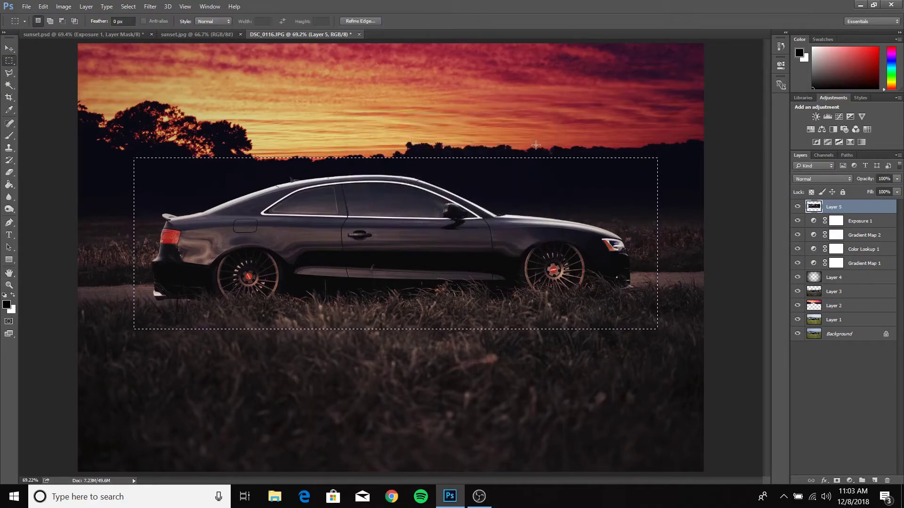
left_click(526, 351)
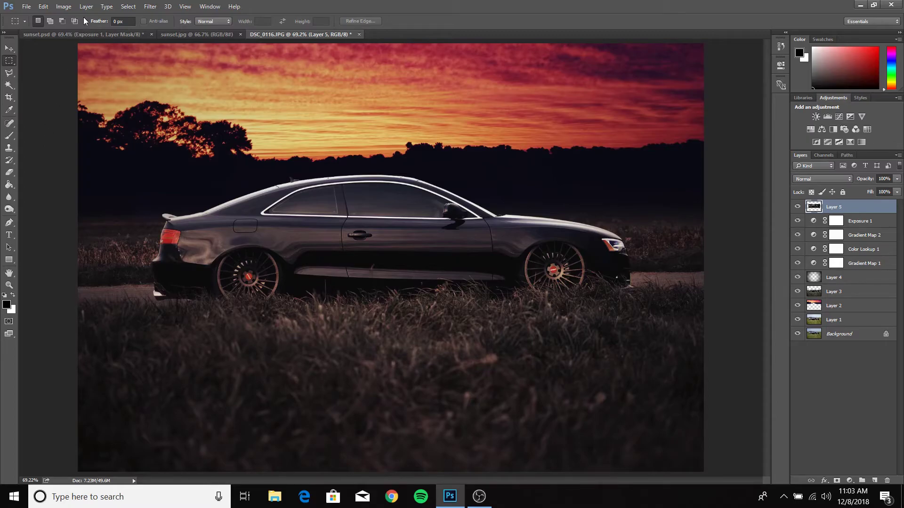
Apply Brightness/Contrast to the car layer with brightness 45 and contrast -4.
left_click(64, 8)
mouse_move(89, 35)
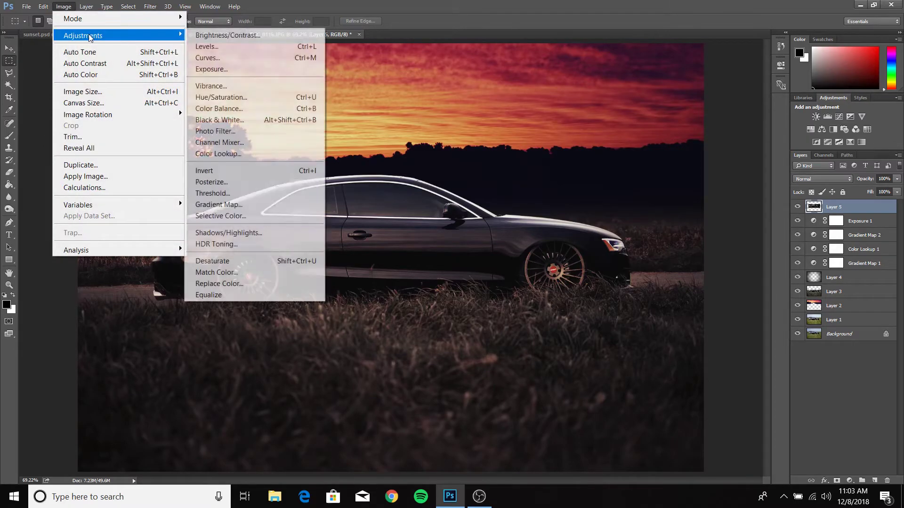
left_click(221, 35)
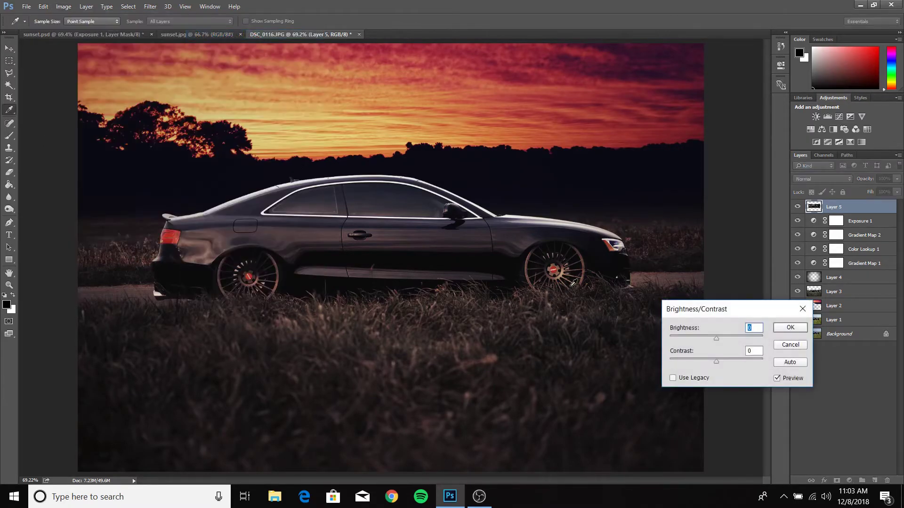
mouse_move(732, 338)
left_mouse_down()
mouse_move(723, 337)
mouse_move(736, 340)
mouse_move(727, 335)
mouse_move(711, 363)
mouse_move(699, 362)
mouse_move(724, 339)
left_mouse_up()
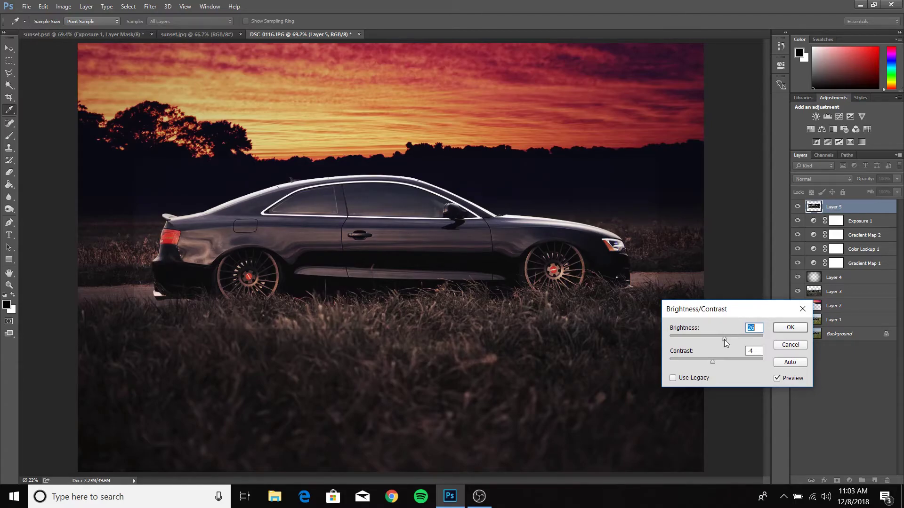
left_click_drag(725, 340, 733, 339)
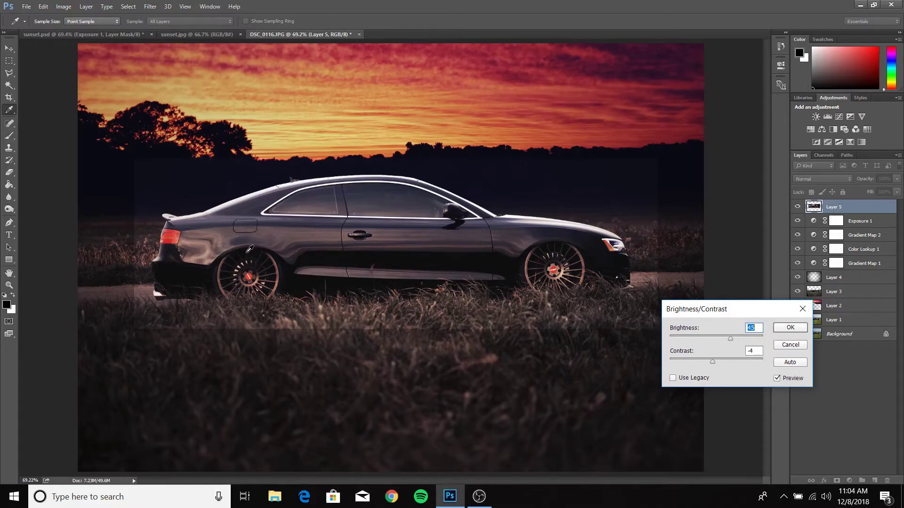
left_click(773, 328)
key("m")
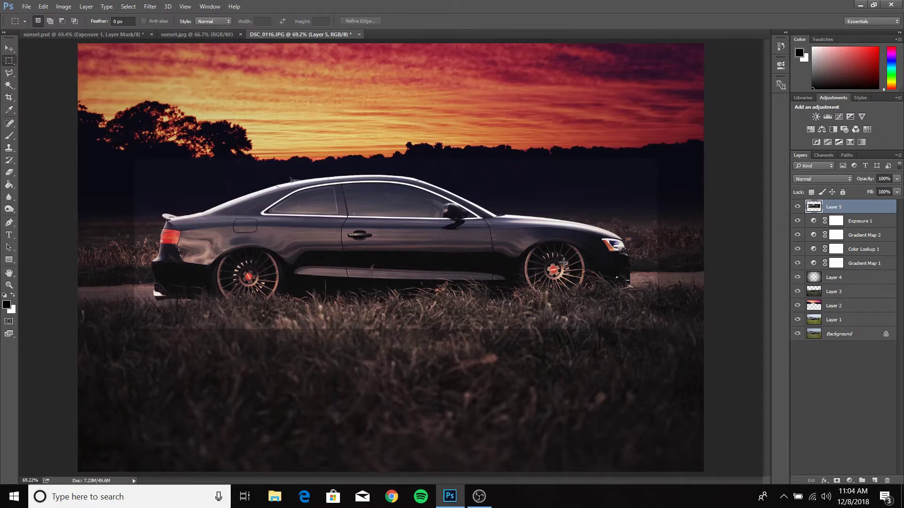
Erase the brightened background and grass around the car on Layer 5, and compare the image with the layer hidden and shown.
left_click(9, 171)
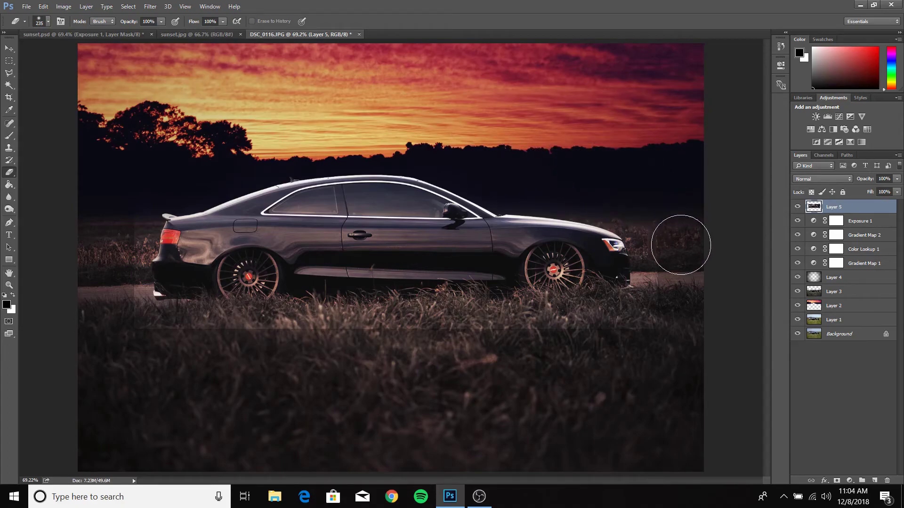
mouse_move(487, 328)
left_mouse_down()
mouse_move(119, 325)
mouse_move(116, 245)
mouse_move(114, 261)
mouse_move(130, 191)
mouse_move(109, 249)
mouse_move(153, 340)
mouse_move(700, 327)
left_mouse_up()
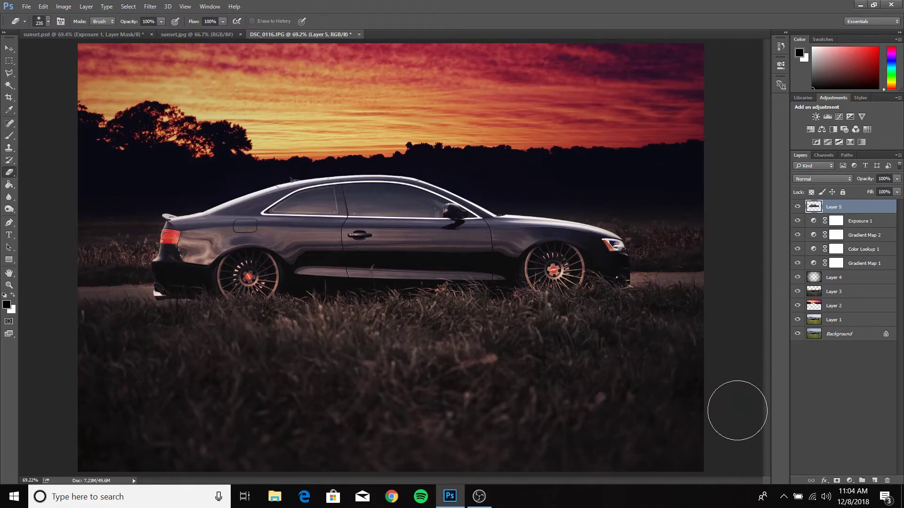
left_click(798, 207)
left_click(798, 207)
left_click(798, 207)
left_click(798, 207)
left_click(797, 207)
left_click(798, 207)
Check Layer 6 and Layer 5 in sunset.psd as a reference, and return to DSC_0116.JPG.
left_click(78, 33)
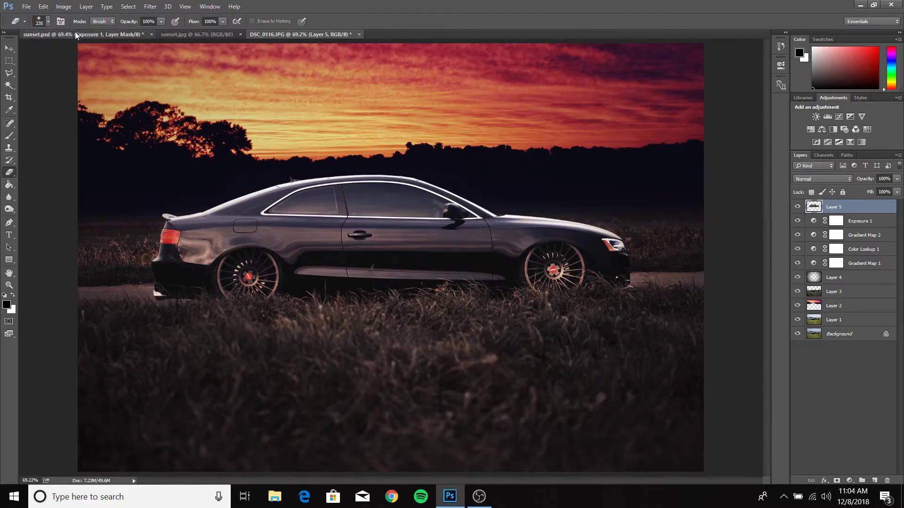
left_click(833, 234)
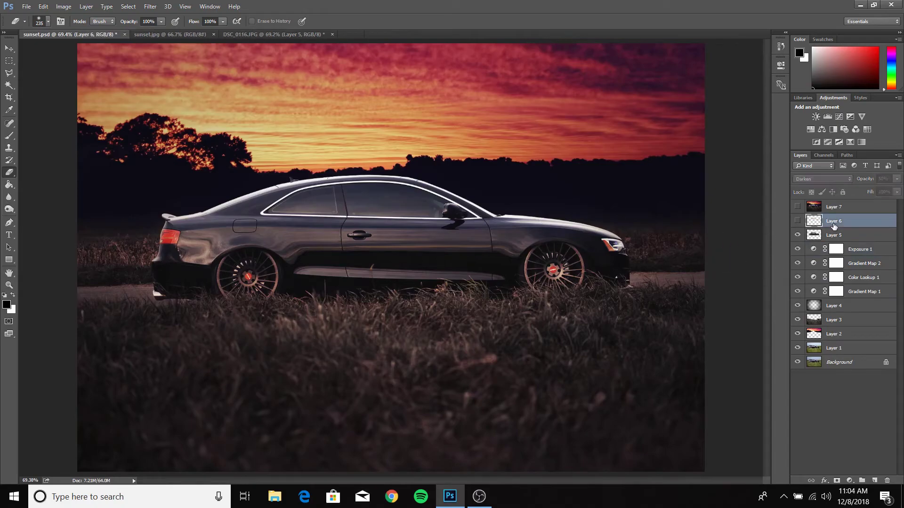
key("x")
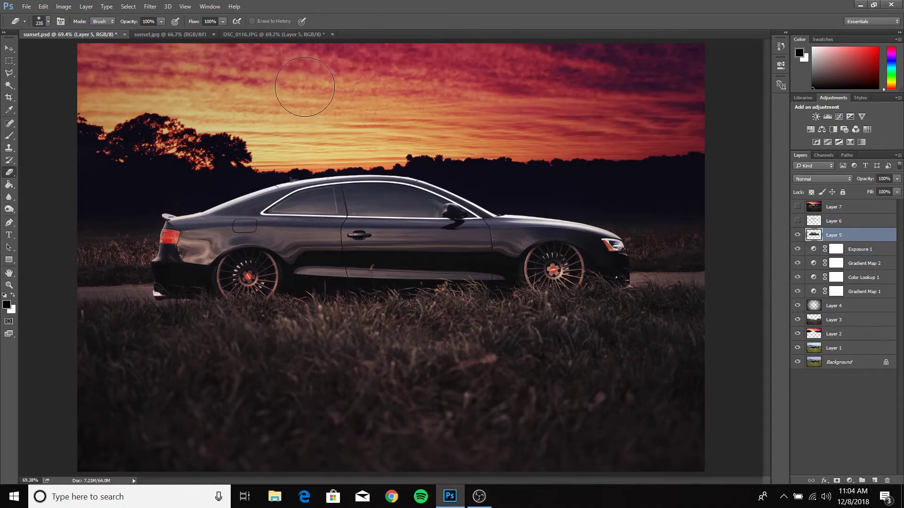
left_click(268, 35)
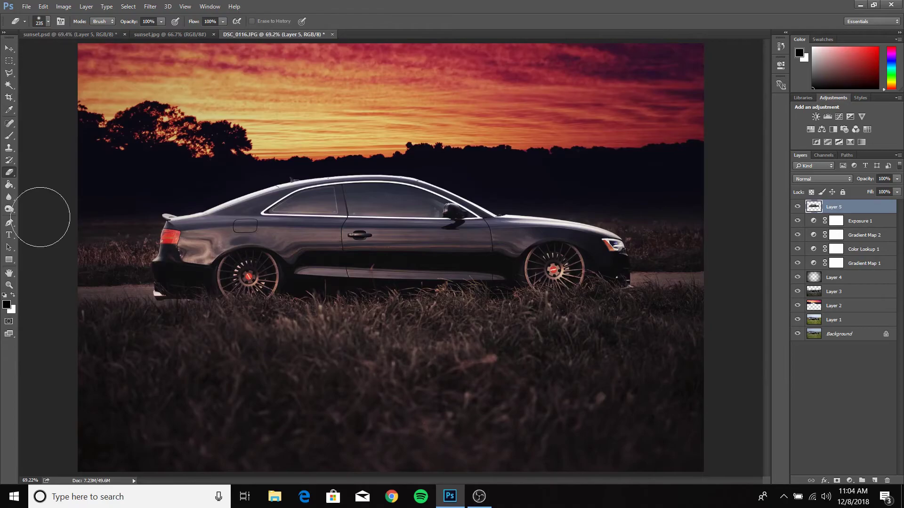
left_click(9, 60)
left_click_drag(144, 162, 648, 262)
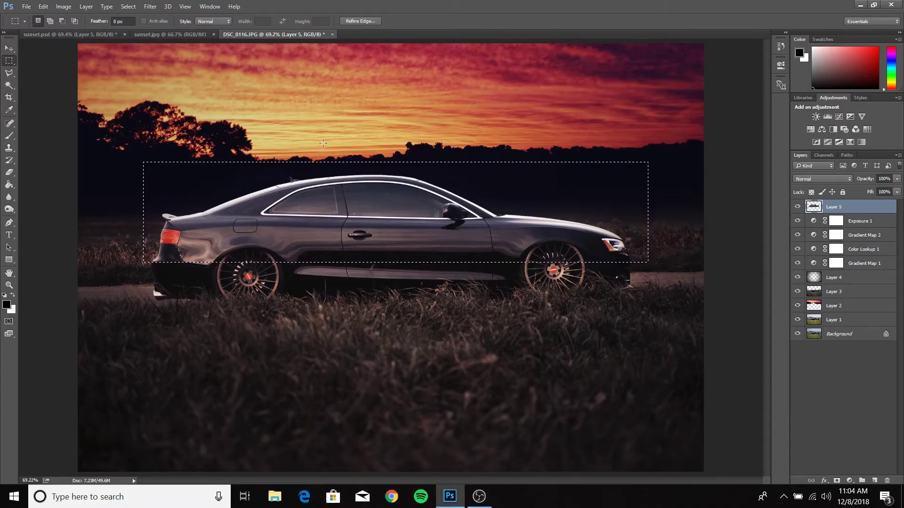
key("ctrl+d")
Add a new layer above Layer 5 and trace a polygonal lasso outline below the roofline highlight from the rear spoiler to the headlight.
left_click(877, 481)
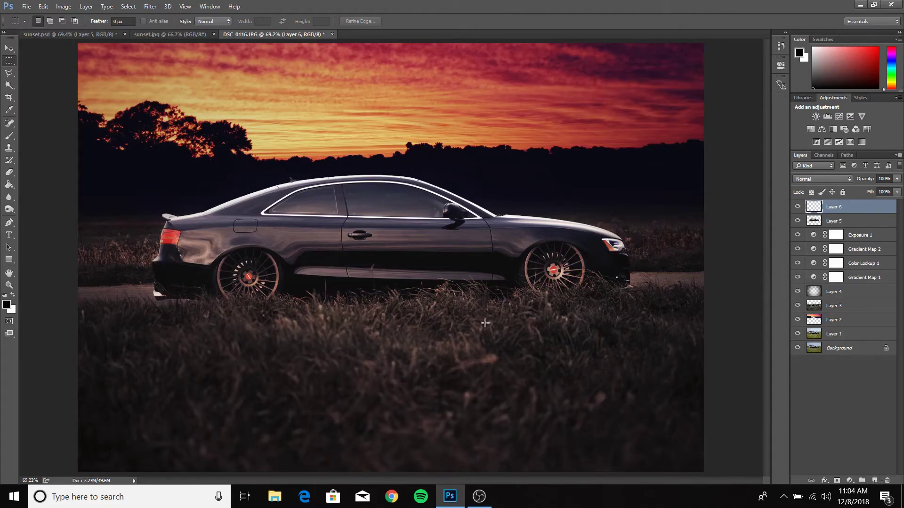
left_click(9, 284)
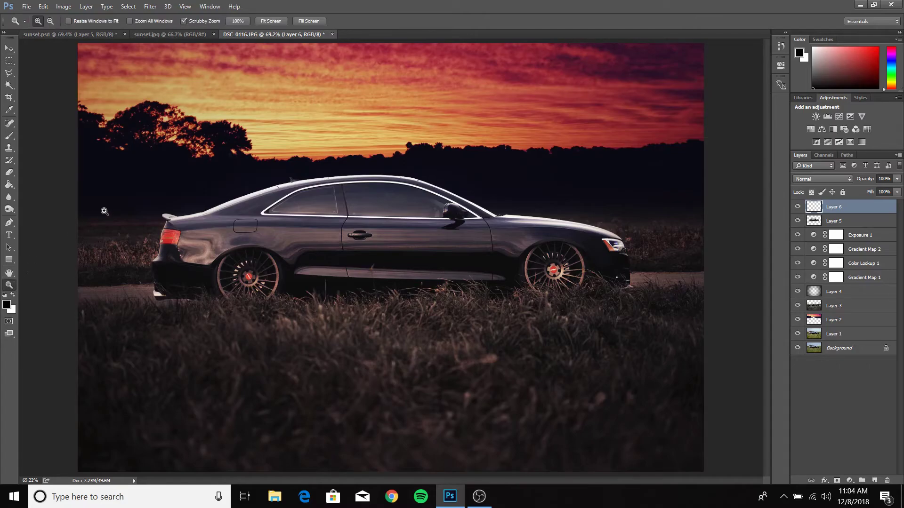
left_click_drag(148, 188, 180, 188)
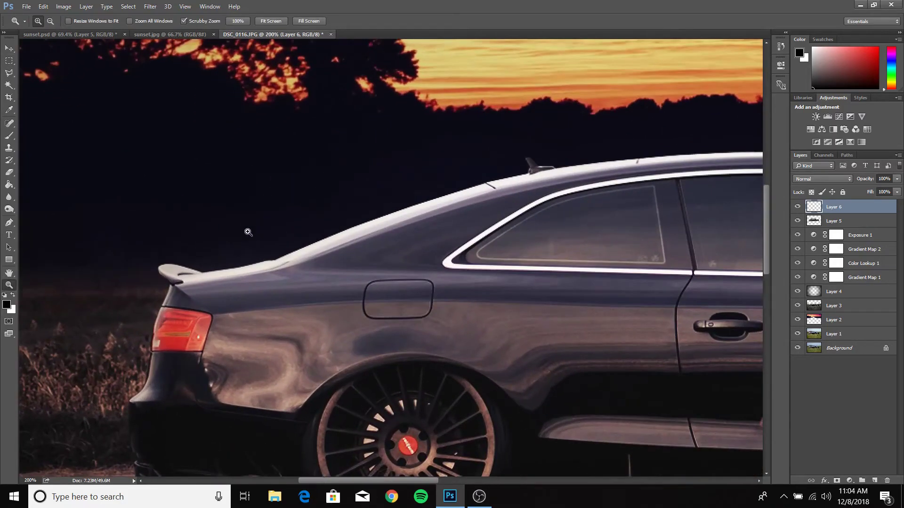
left_click(10, 74)
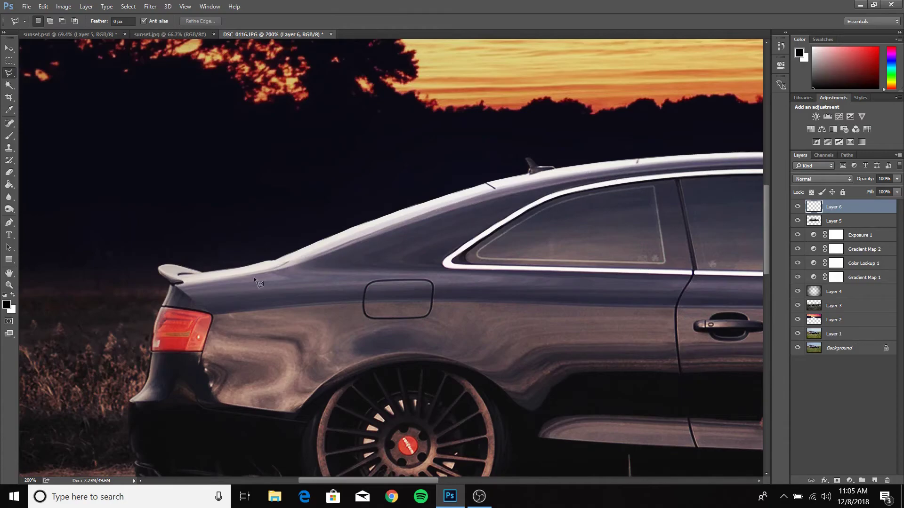
left_click(148, 277)
left_click(304, 271)
left_click(569, 182)
left_click(665, 170)
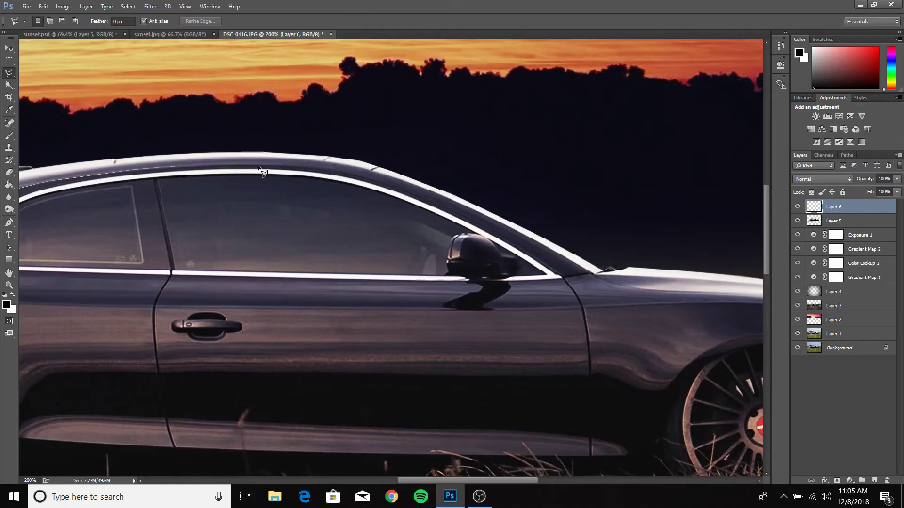
left_click(340, 169)
left_click(485, 220)
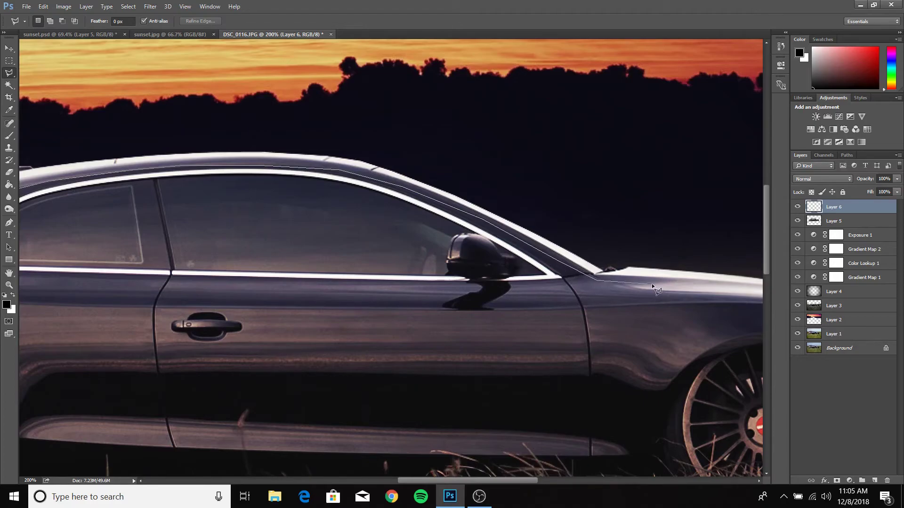
left_click(636, 295)
scroll(636, 295, "right", 10)
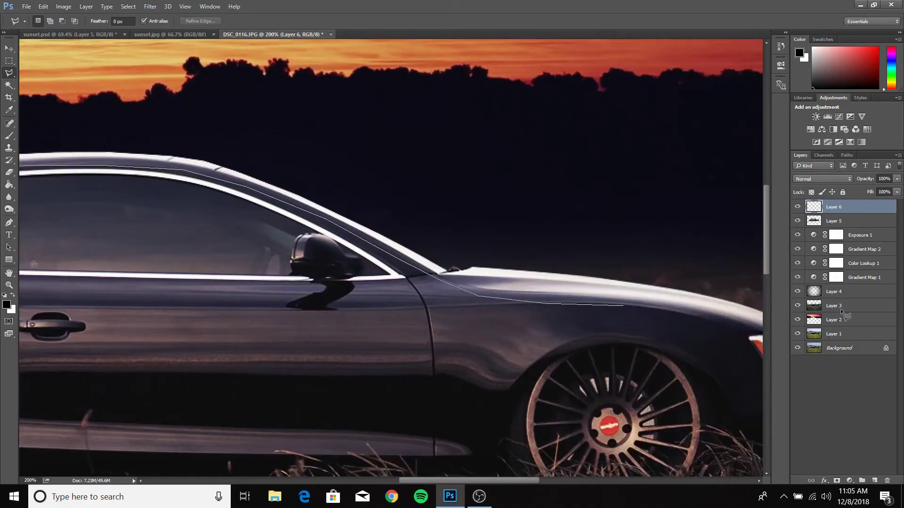
left_click(328, 305)
left_click(414, 322)
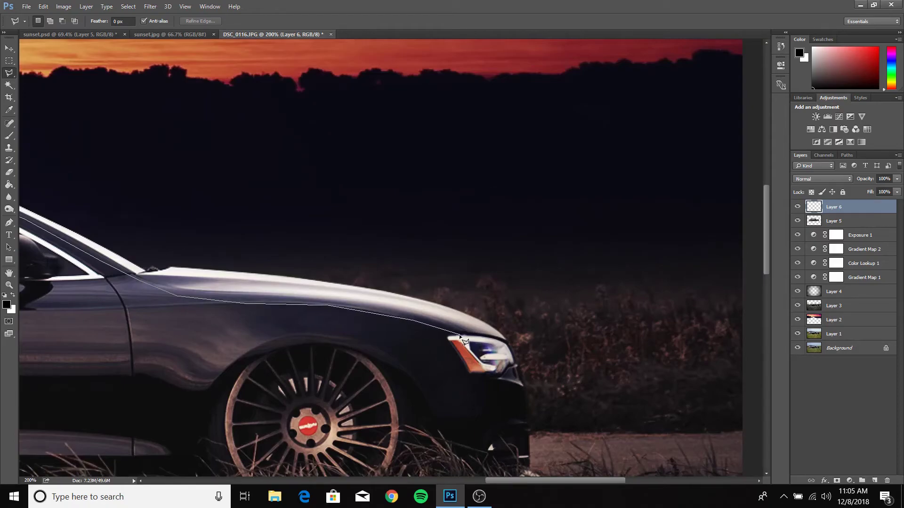
Continue the lasso outline around the front of the hood and back just above the hood, windshield pillar and roof.
left_click(521, 335)
left_click(450, 297)
left_click(256, 268)
left_click(149, 259)
left_click(103, 232)
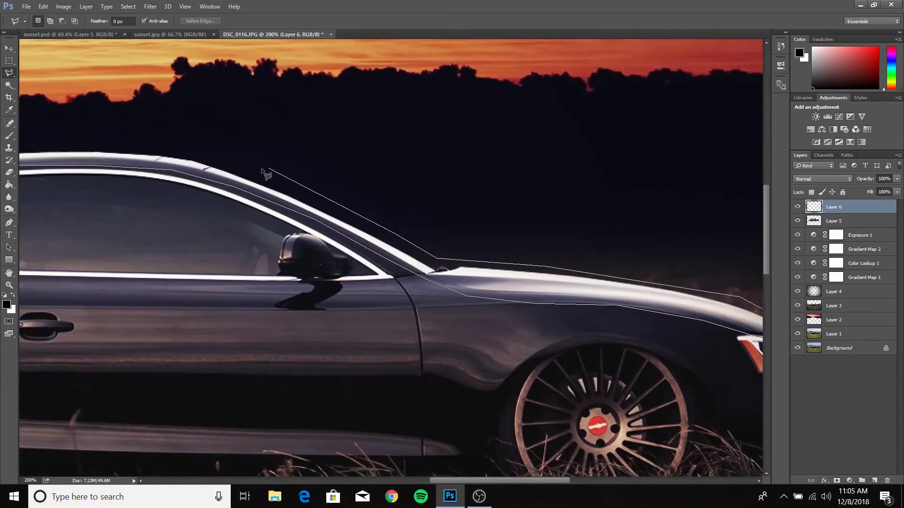
left_click(228, 165)
left_click(147, 142)
left_click(302, 144)
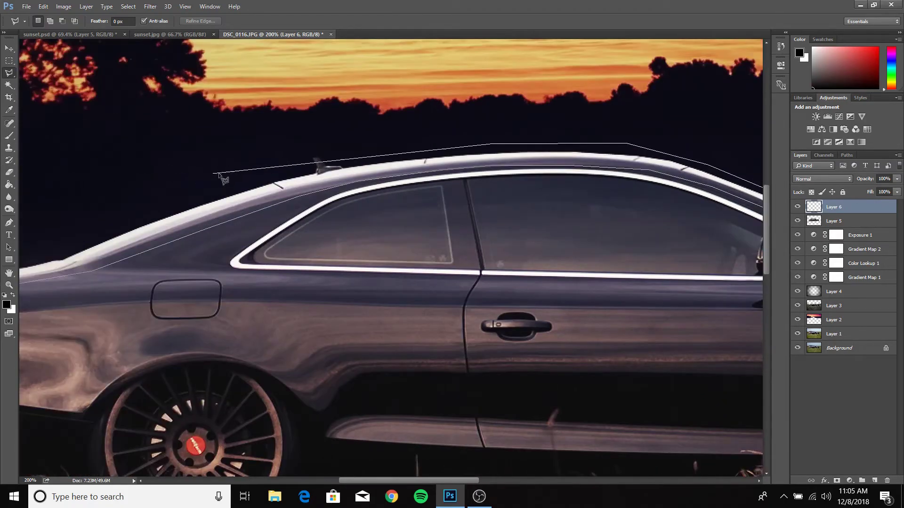
Carry the lasso outline around the antenna, down the rear roofline and around the spoiler, and close the selection.
left_click(338, 155)
left_click(304, 153)
left_click(311, 166)
left_click(220, 191)
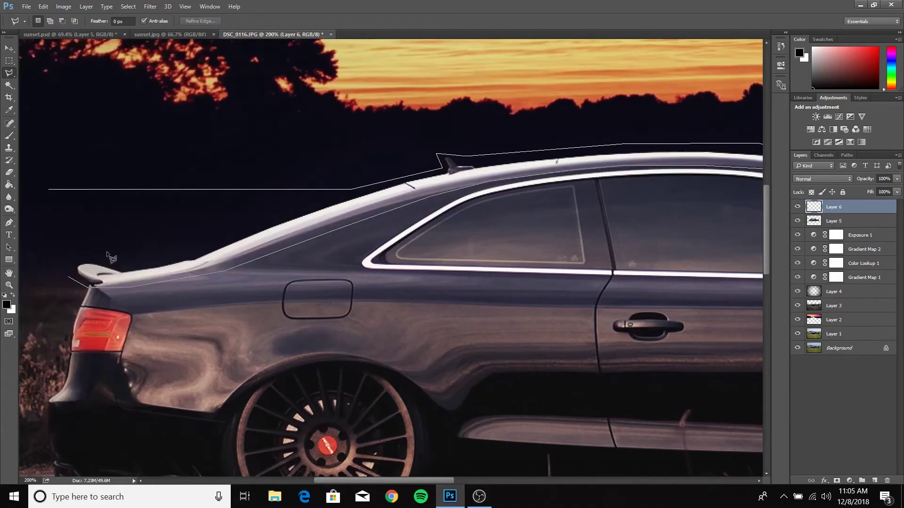
left_click(166, 261)
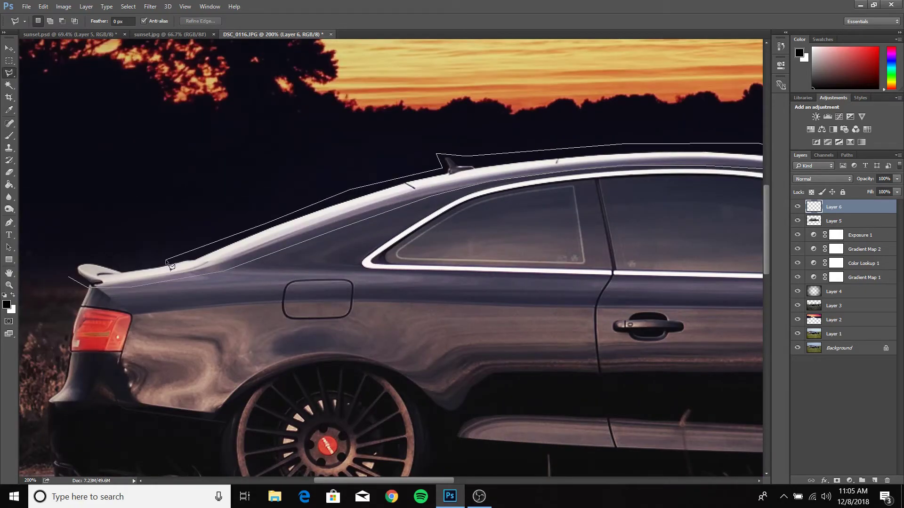
left_click(122, 269)
left_click(99, 258)
left_click(68, 261)
left_click(67, 272)
double_click(72, 280)
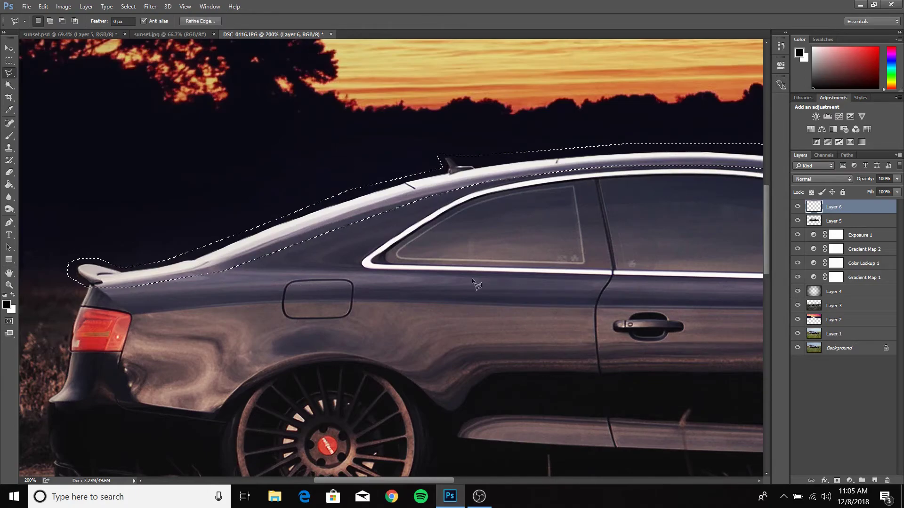
Set up a soft 117 px brush and sample orange #d38645 from the sunset sky near the horizon as the foreground colour.
left_click(10, 136)
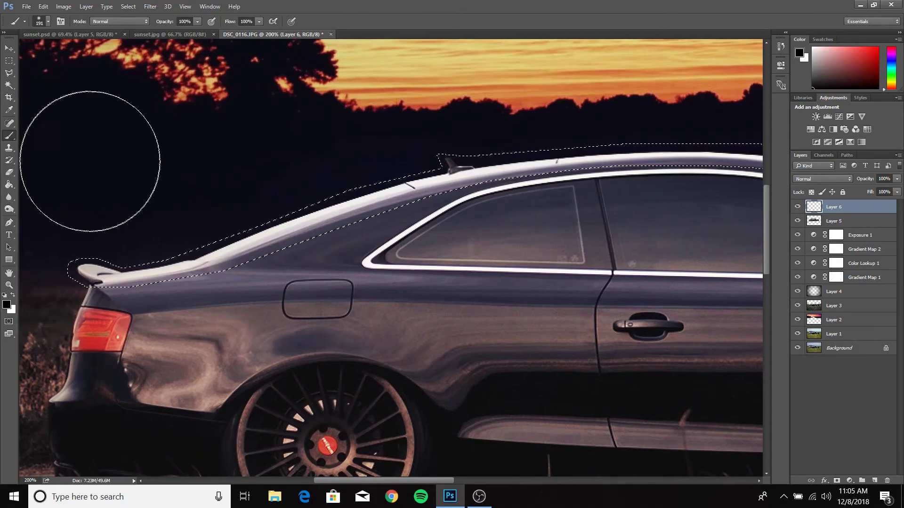
scroll(85, 161, "up", 3)
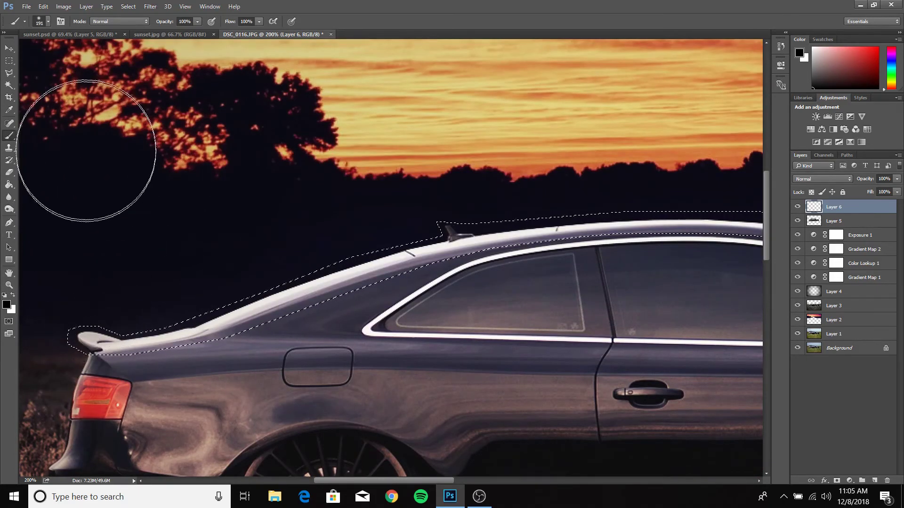
left_click(47, 22)
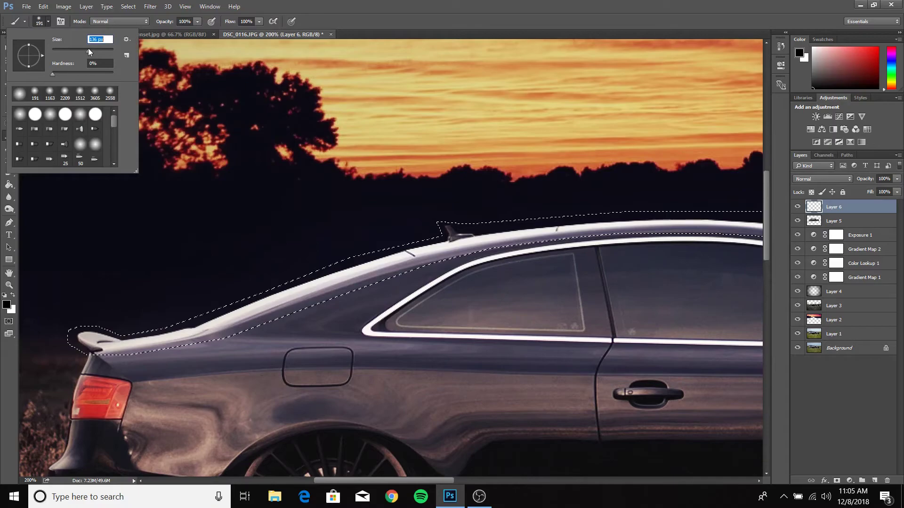
left_click(7, 304)
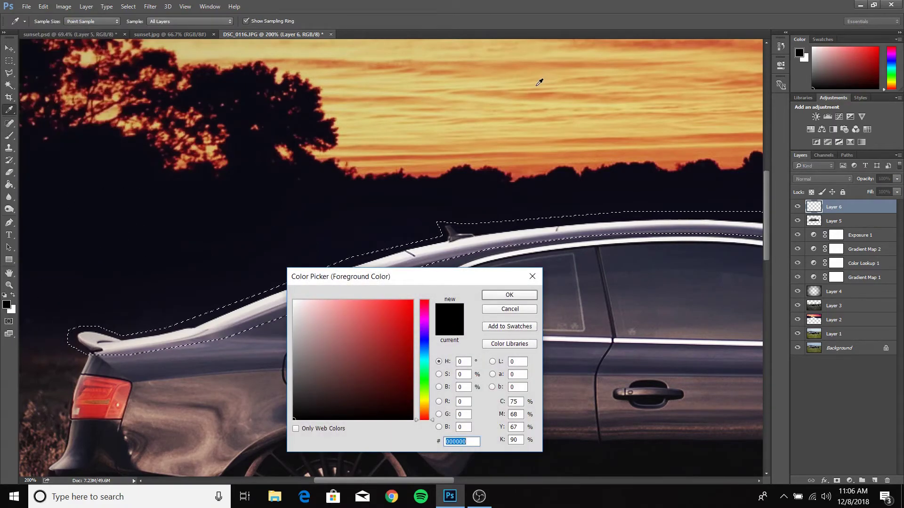
key("Return")
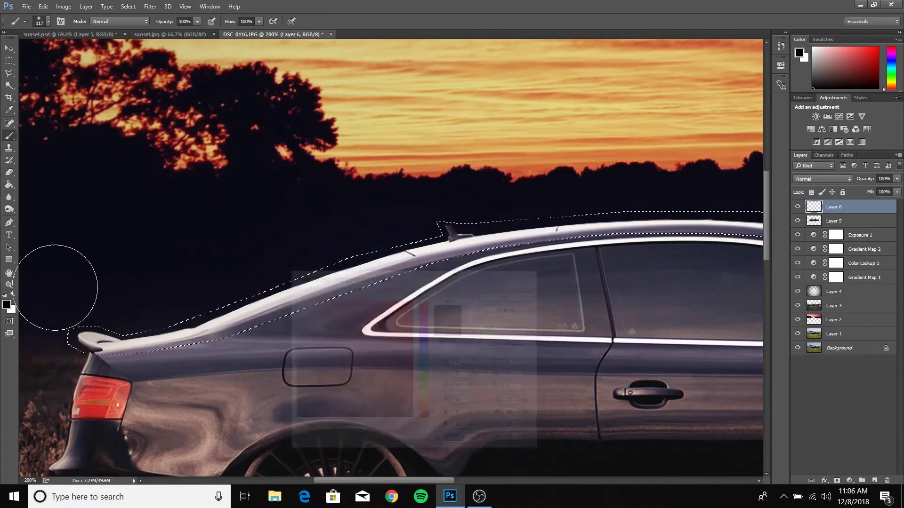
left_click(6, 305)
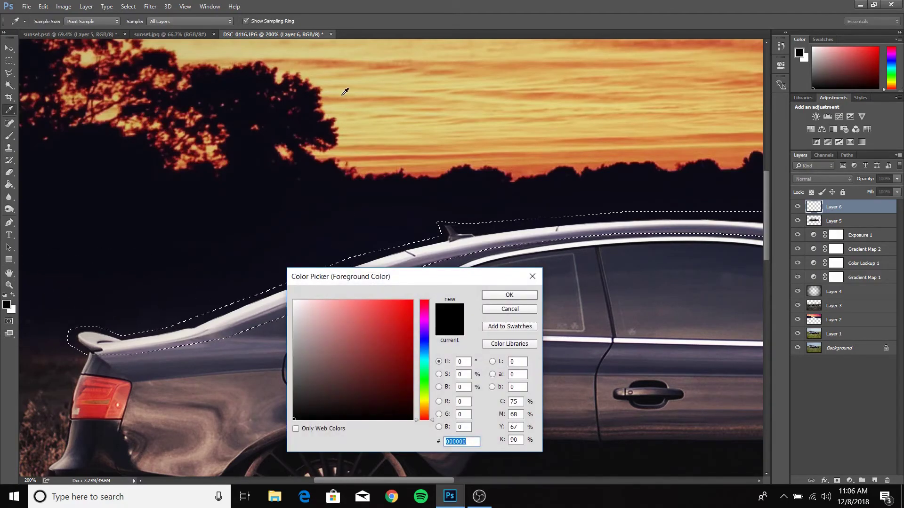
left_click(411, 143)
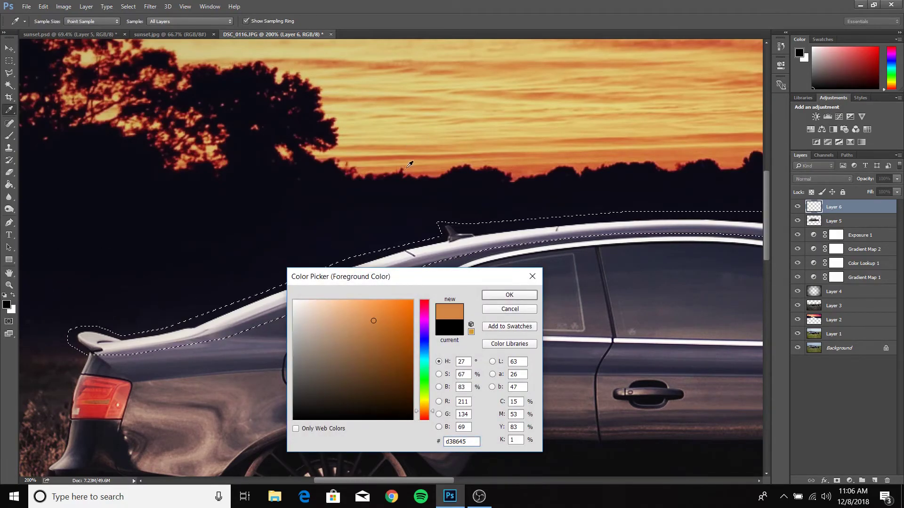
left_click(505, 295)
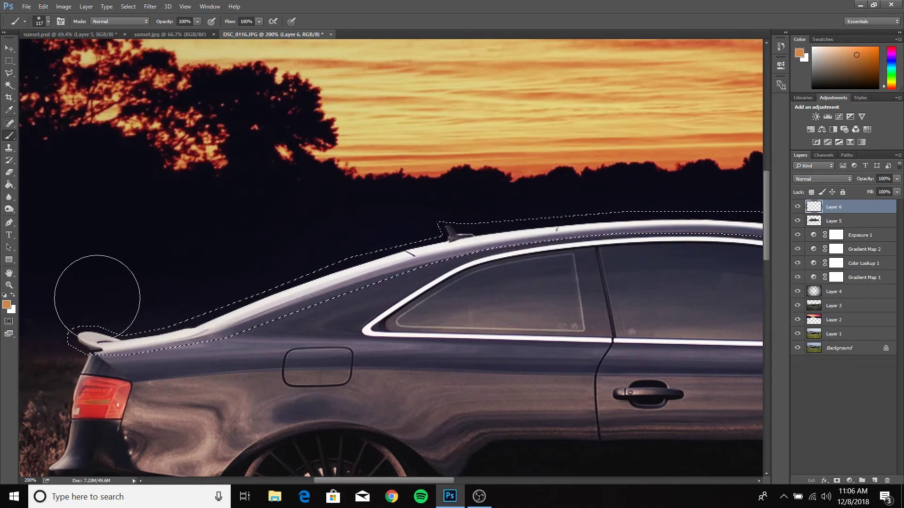
Paint the orange over the whole selected highlight strip from the rear spoiler across the roof and hood to the headlight, and deselect.
mouse_move(85, 303)
left_mouse_down()
mouse_move(144, 311)
mouse_move(202, 295)
mouse_move(256, 262)
mouse_move(410, 232)
left_mouse_up()
mouse_move(465, 215)
left_mouse_down()
mouse_move(600, 190)
mouse_move(710, 192)
left_mouse_up()
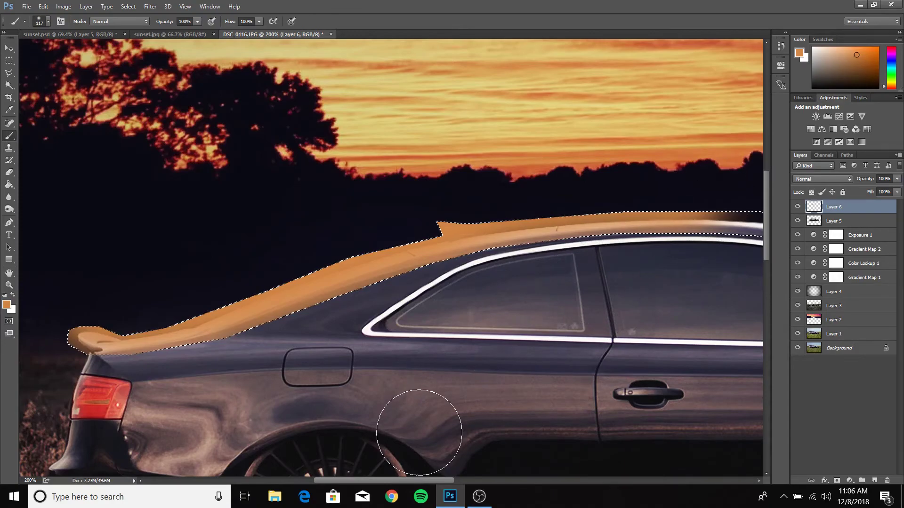
left_click_drag(430, 482, 510, 476)
mouse_move(328, 198)
left_mouse_down()
mouse_move(387, 196)
mouse_move(464, 221)
left_mouse_up()
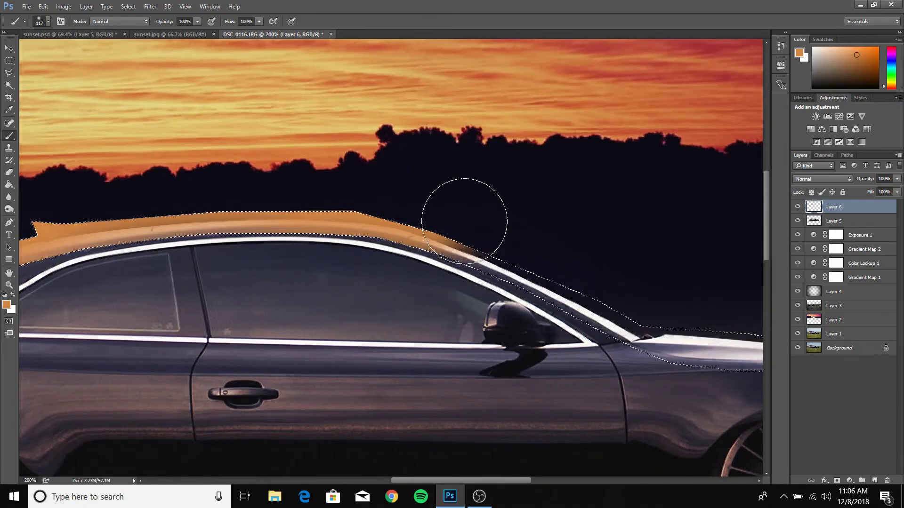
mouse_move(464, 221)
left_mouse_down()
mouse_move(573, 272)
mouse_move(634, 281)
mouse_move(669, 313)
mouse_move(611, 304)
mouse_move(546, 273)
left_mouse_up()
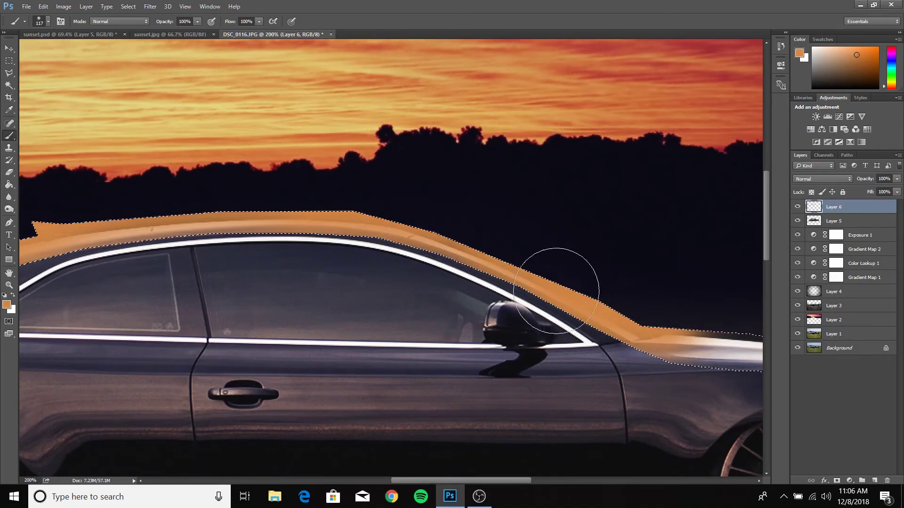
left_click_drag(506, 482, 554, 481)
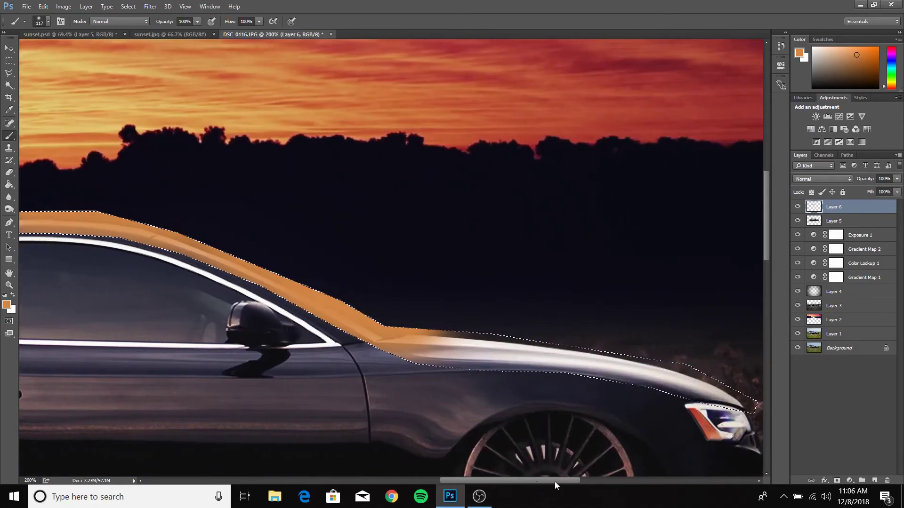
mouse_move(544, 326)
left_mouse_down()
mouse_move(626, 333)
mouse_move(791, 389)
left_mouse_up()
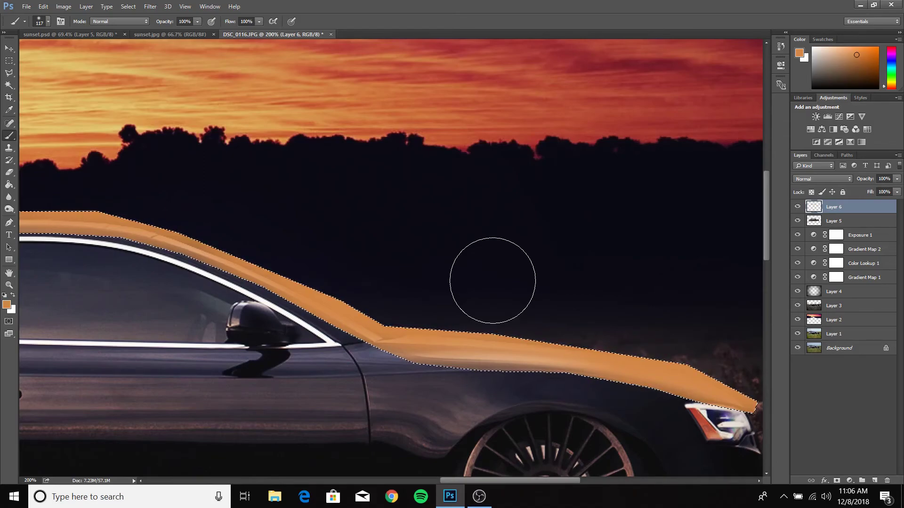
left_click(10, 62)
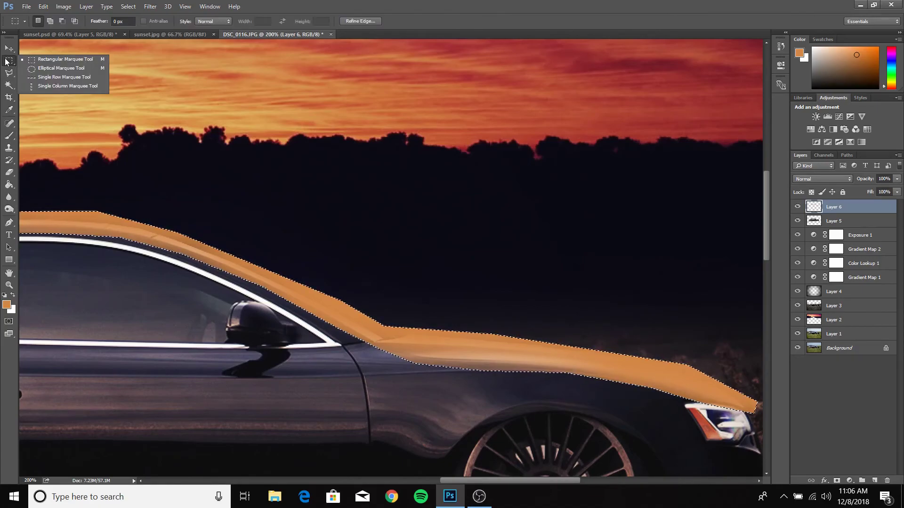
left_click(131, 165)
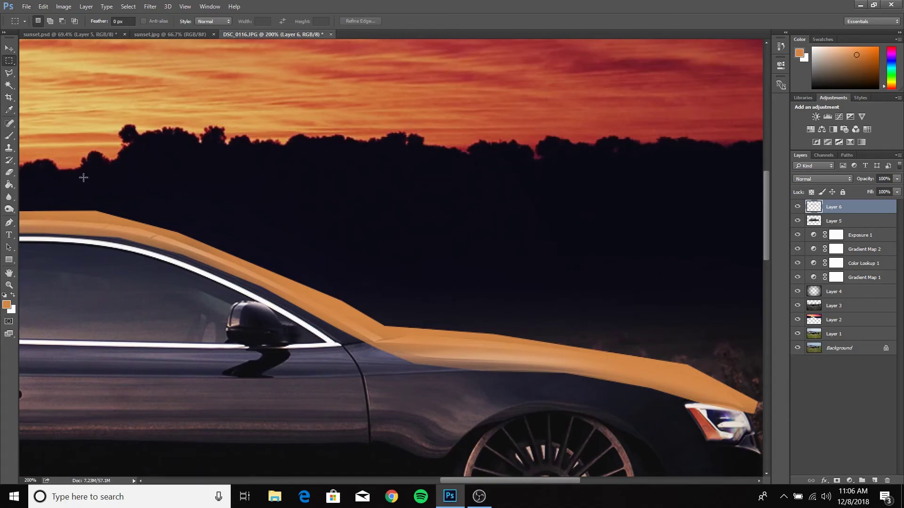
Set Layer 6 to the Darken blend mode at 40% opacity.
left_click(9, 285)
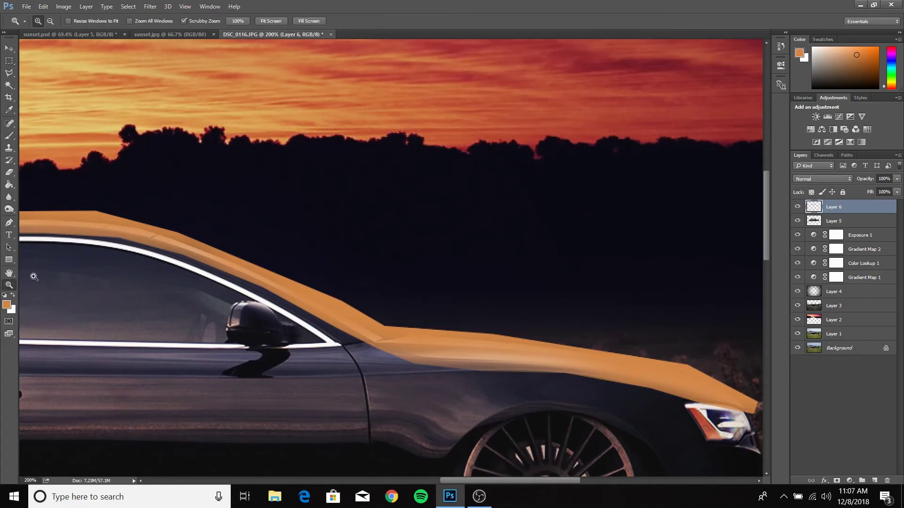
right_click(202, 258)
left_click(218, 264)
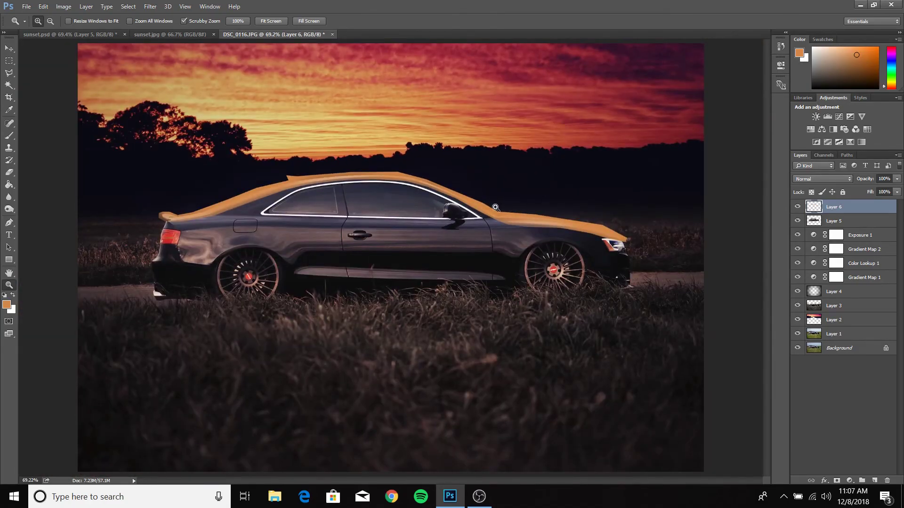
left_click(807, 182)
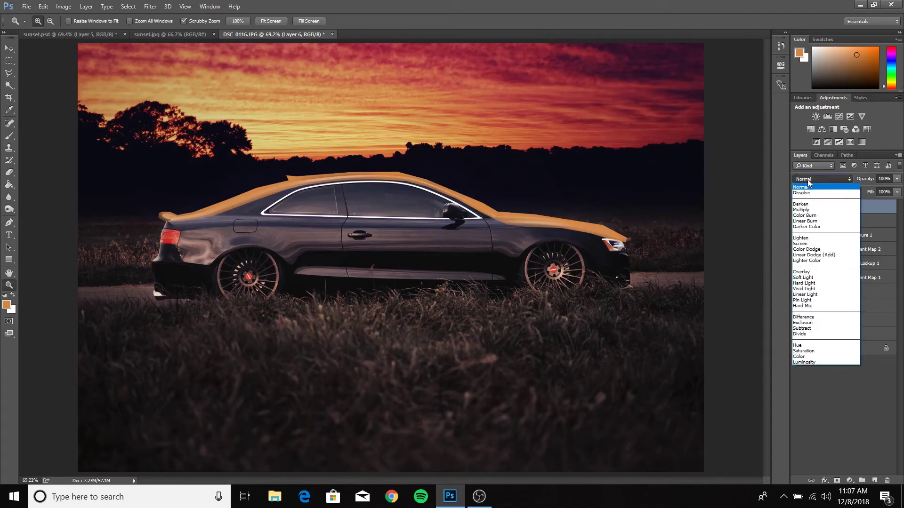
left_click(807, 204)
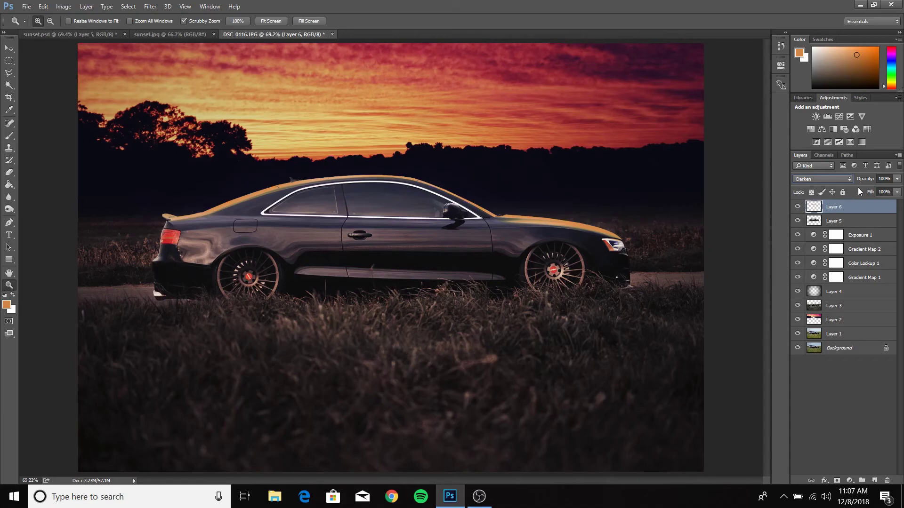
left_click(896, 191)
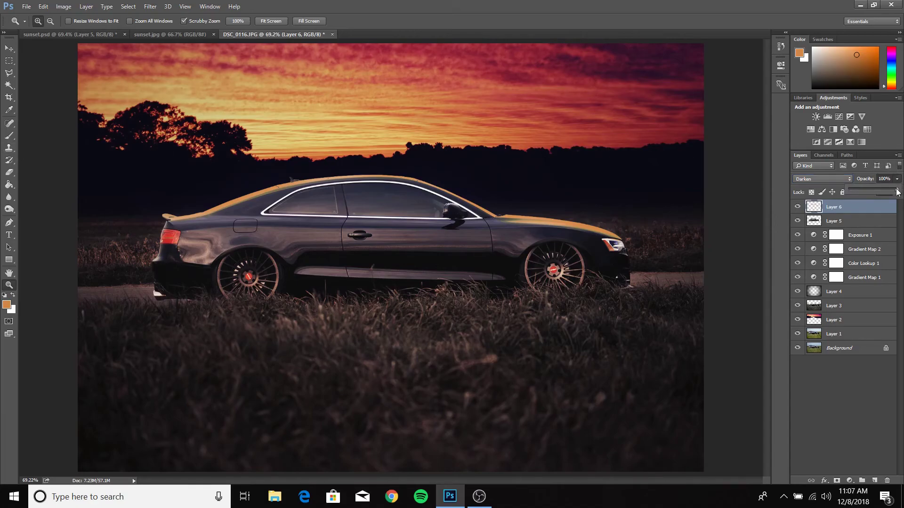
left_click_drag(896, 192, 871, 189)
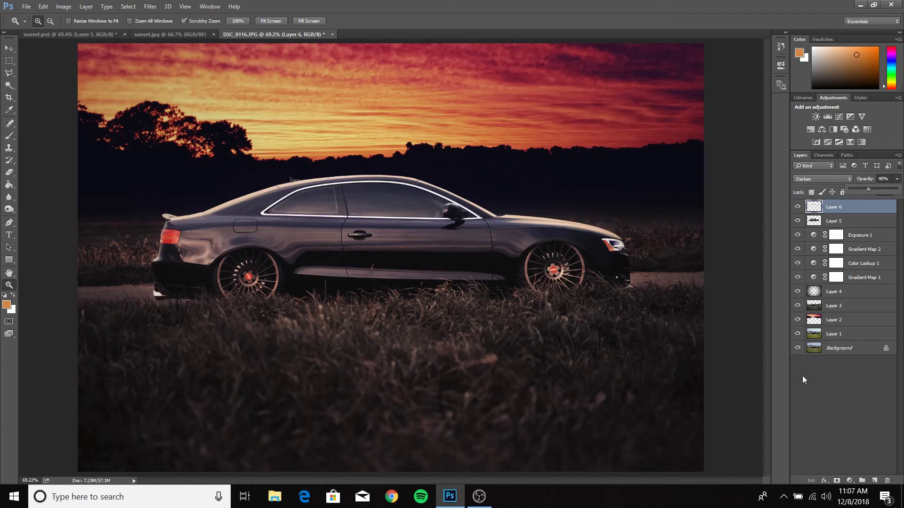
Add a new layer above Layer 6 and apply the merged image to it with Multiply blending at 100% opacity.
left_click(874, 480)
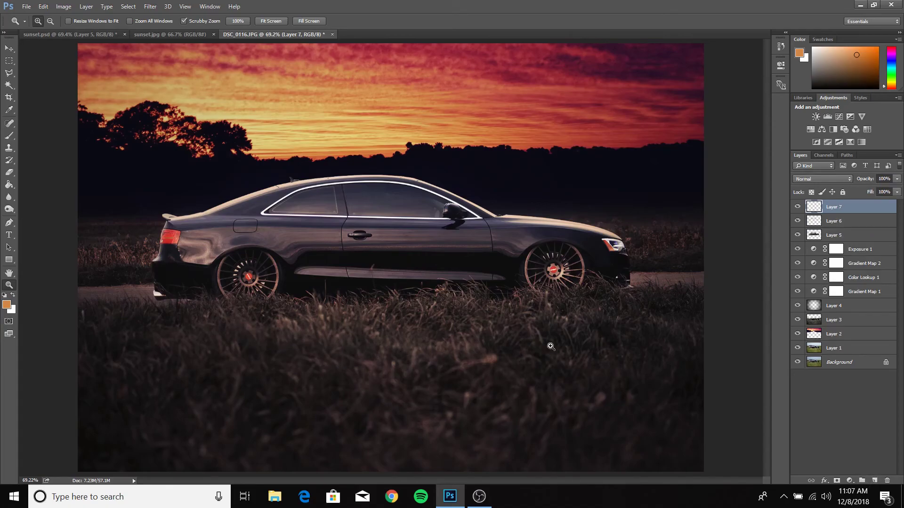
left_click(64, 6)
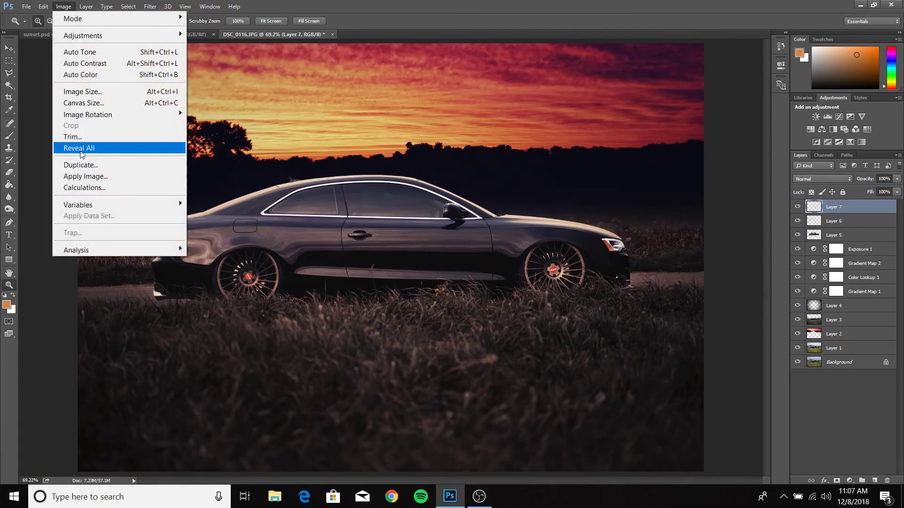
left_click(81, 181)
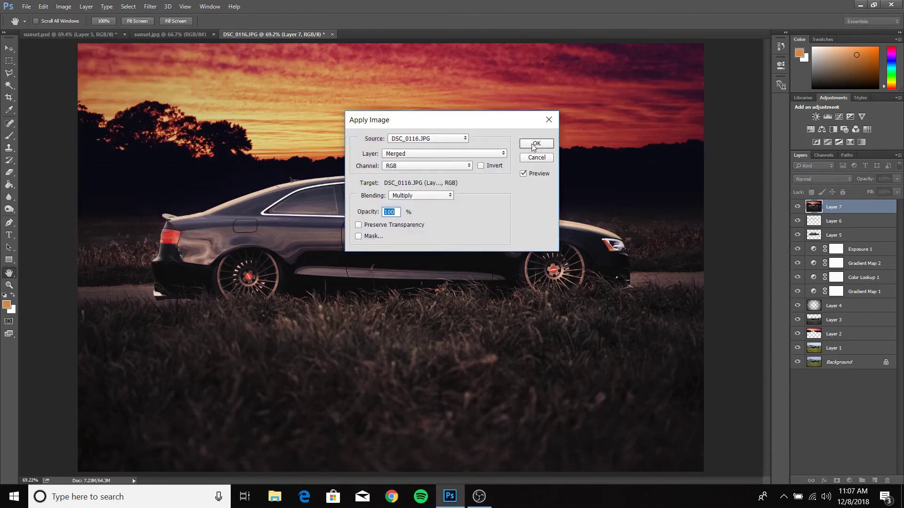
left_click(531, 144)
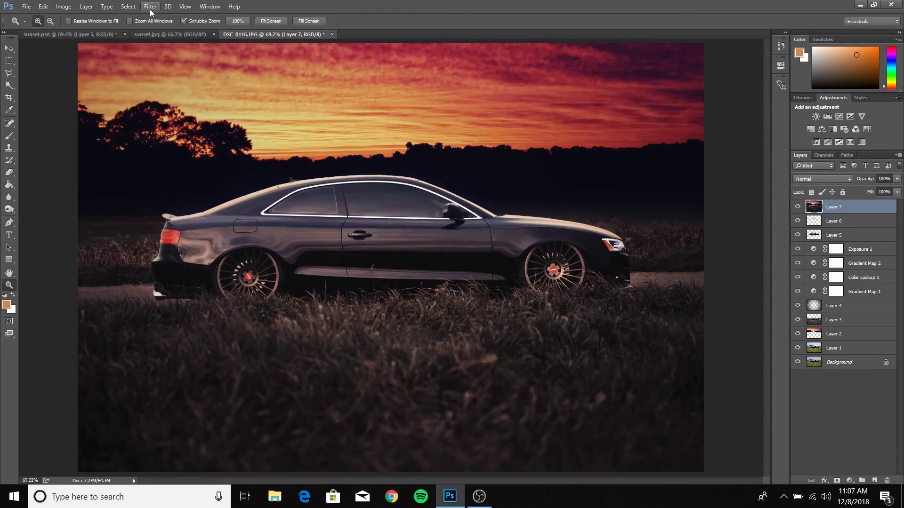
Apply the Sharpen filter to Layer 7 and lower the layer's opacity to 29%.
left_click(150, 7)
mouse_move(177, 204)
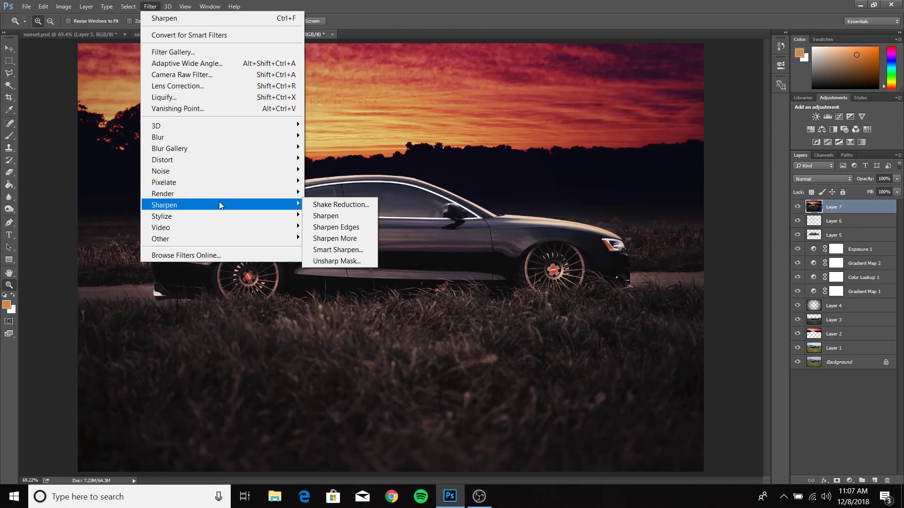
left_click(320, 215)
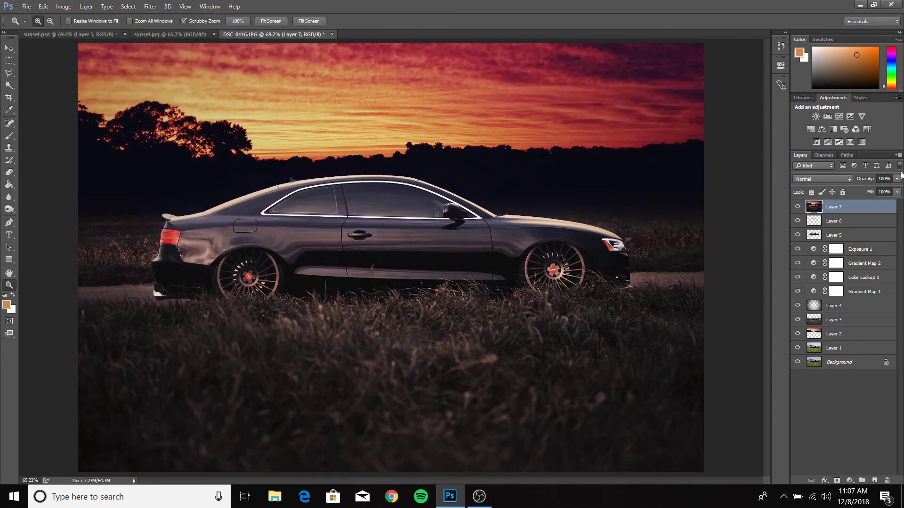
left_click_drag(897, 179, 896, 190)
left_click(896, 192)
left_click(897, 192)
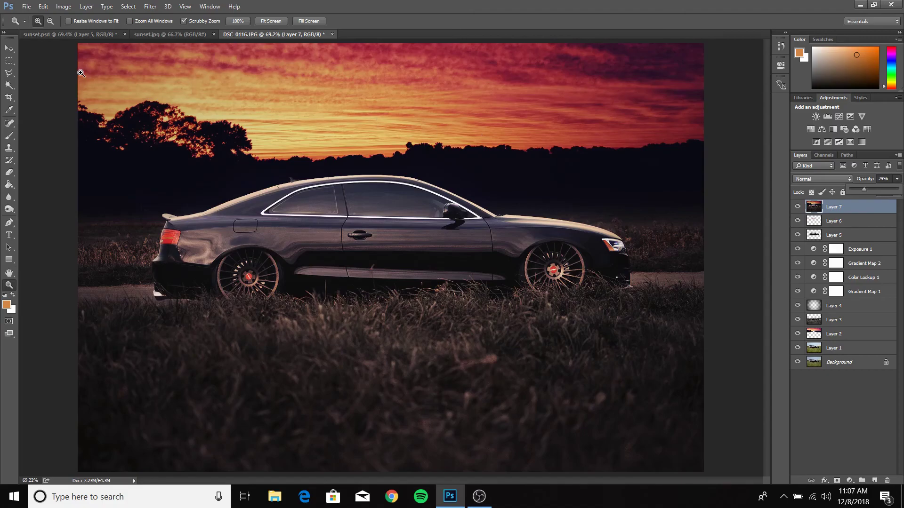
left_click(11, 61)
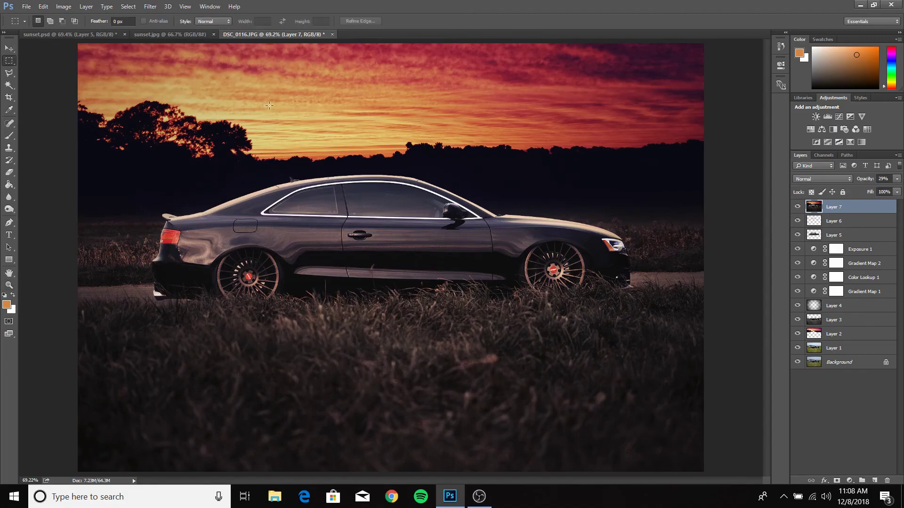